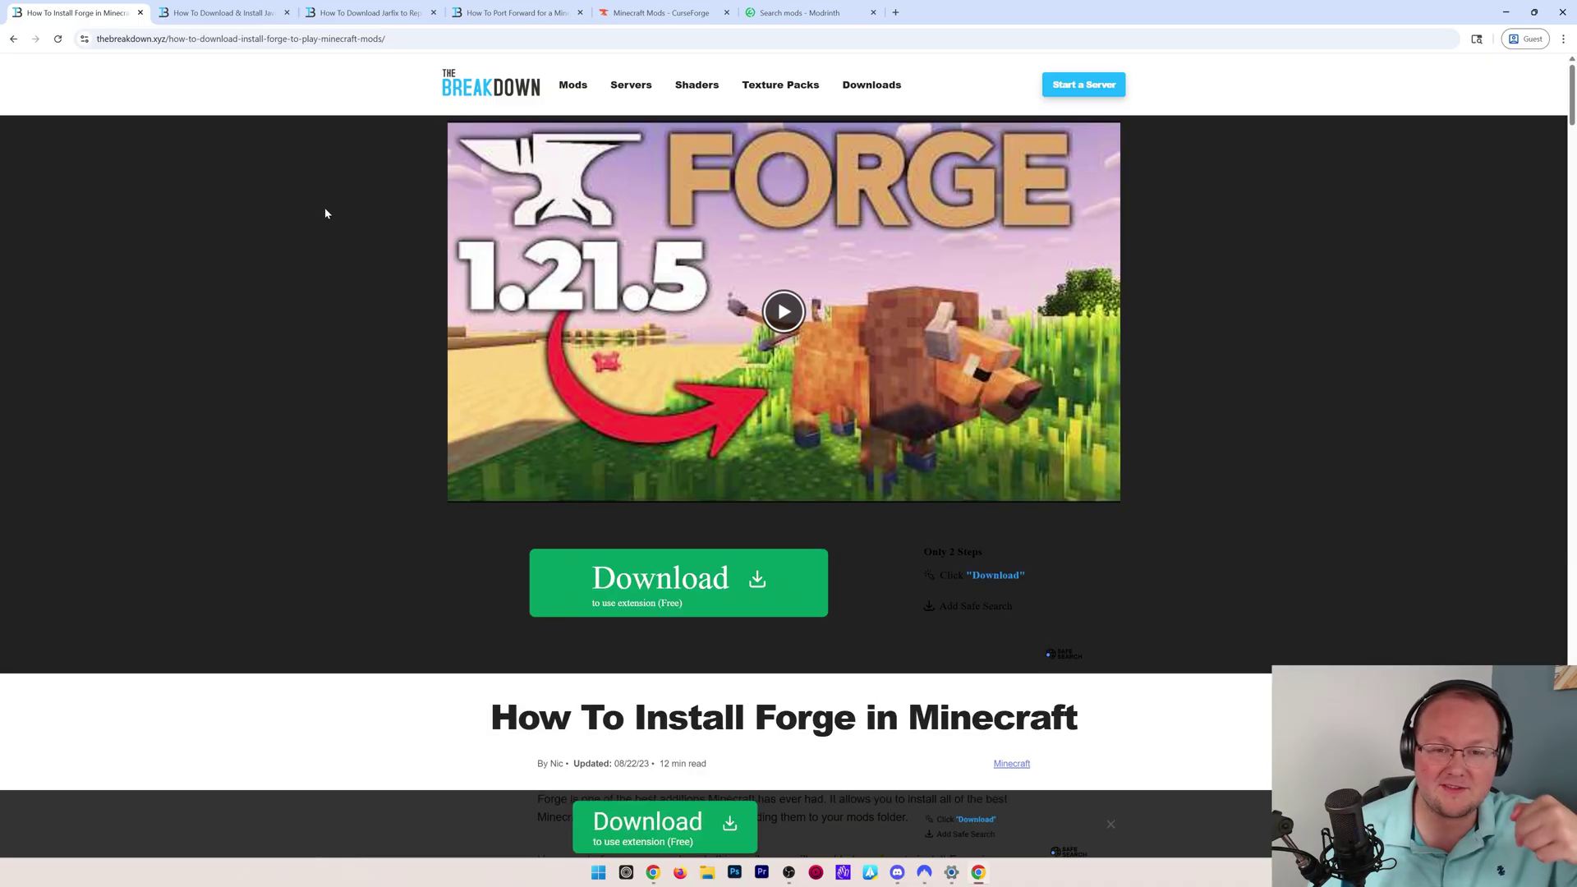
Step: Open the Forge 1.21.8 download page from the guide
scroll(325, 214, "down", 7)
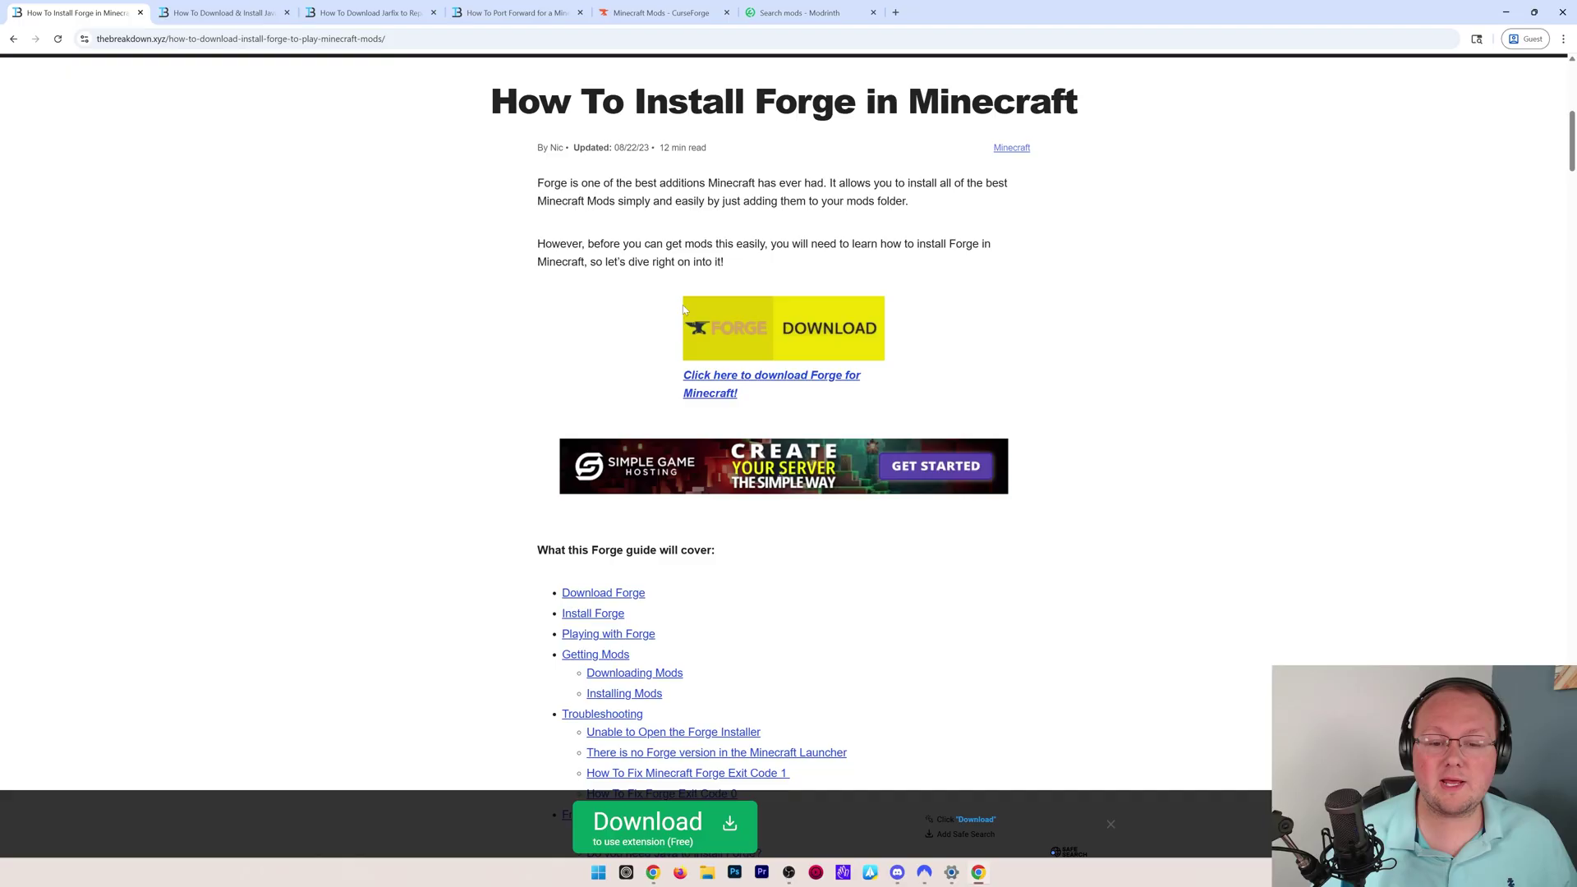
left_click(731, 311)
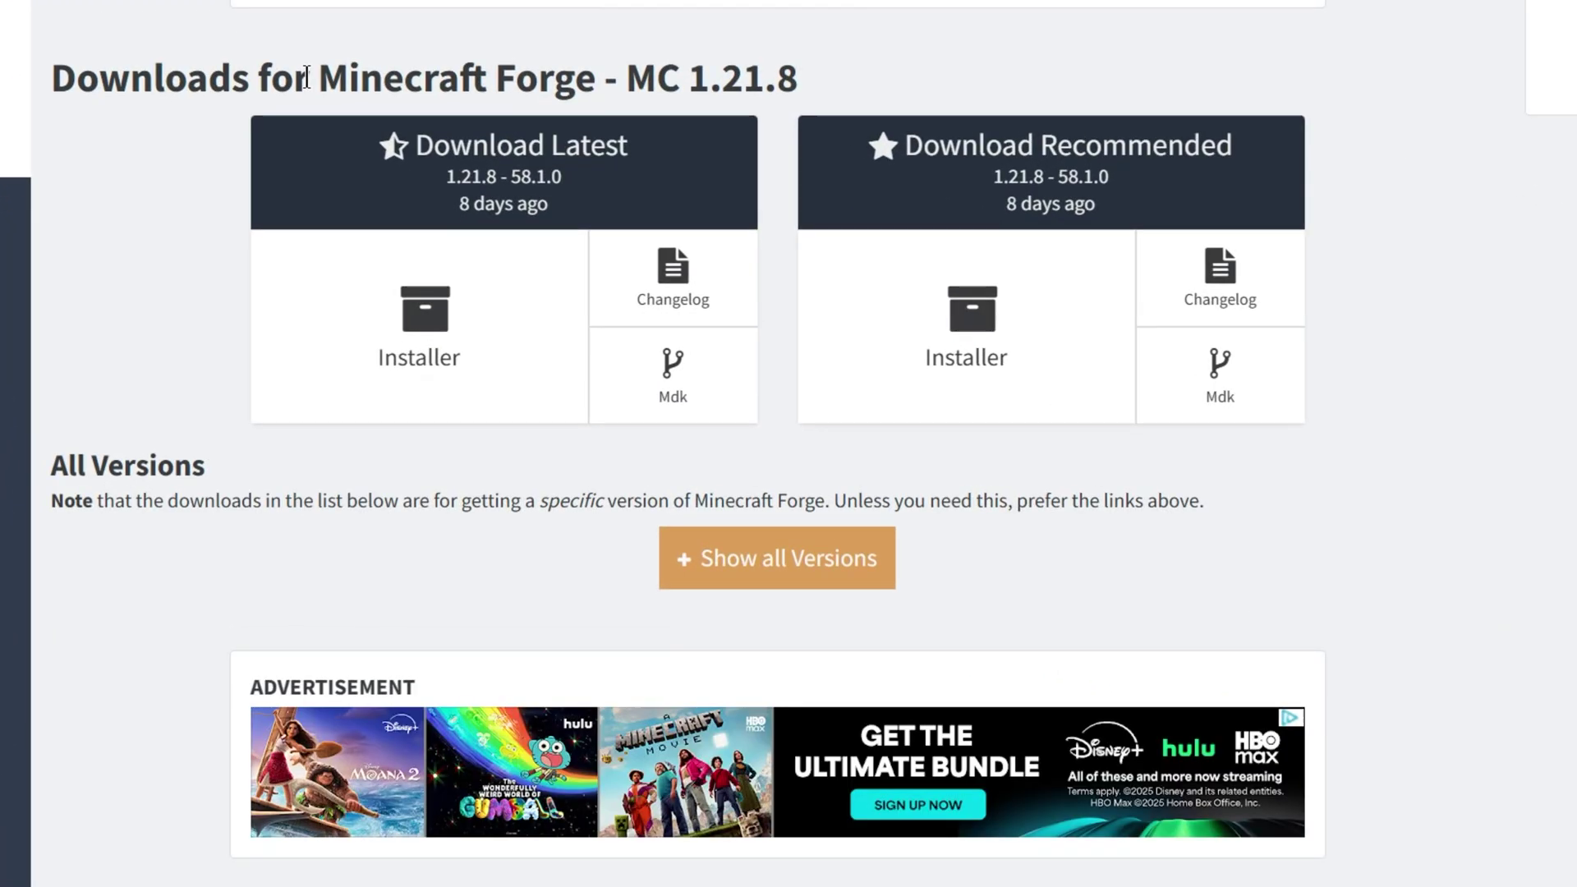
left_click_drag(589, 239, 651, 239)
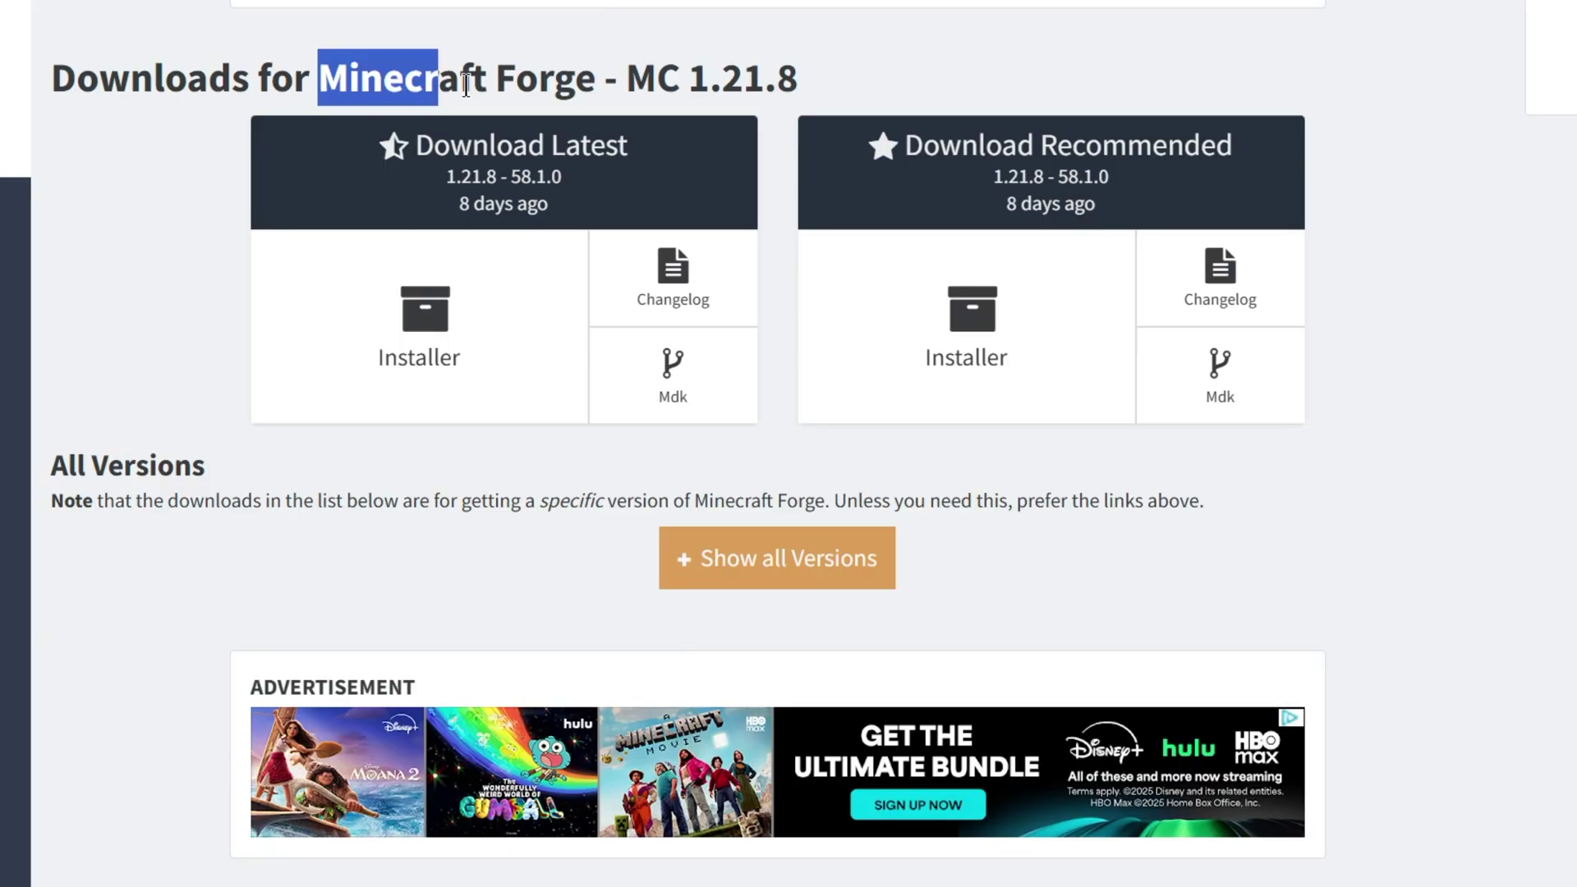
left_click_drag(466, 85, 787, 90)
left_click(803, 91)
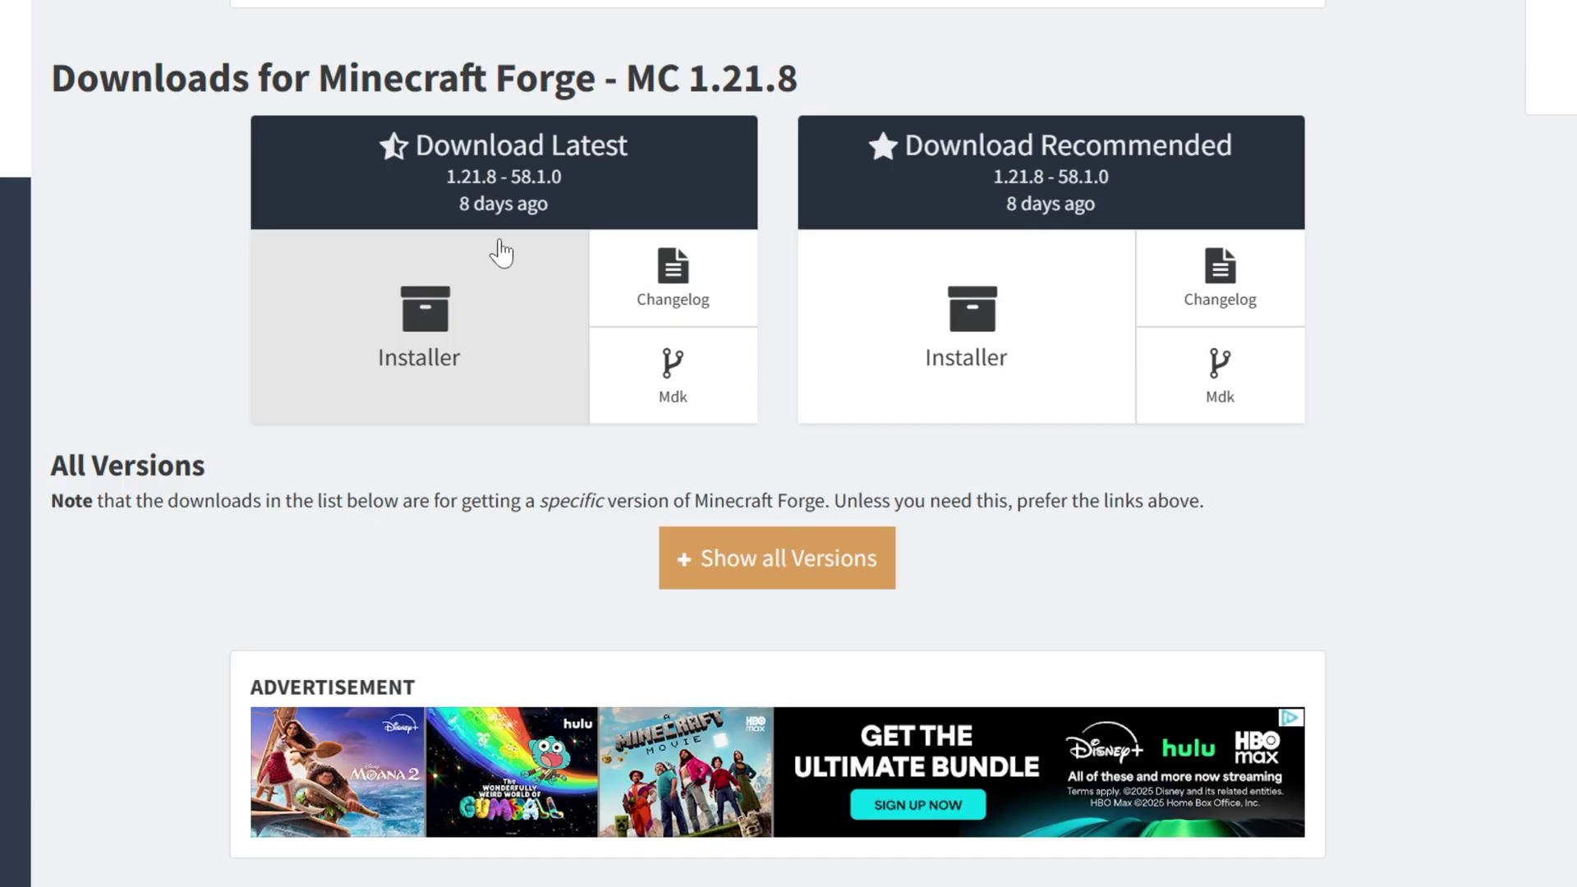
Step: Download the latest forge-1.21.8-58.1.0-installer.jar and save it to Downloads
left_click(427, 333)
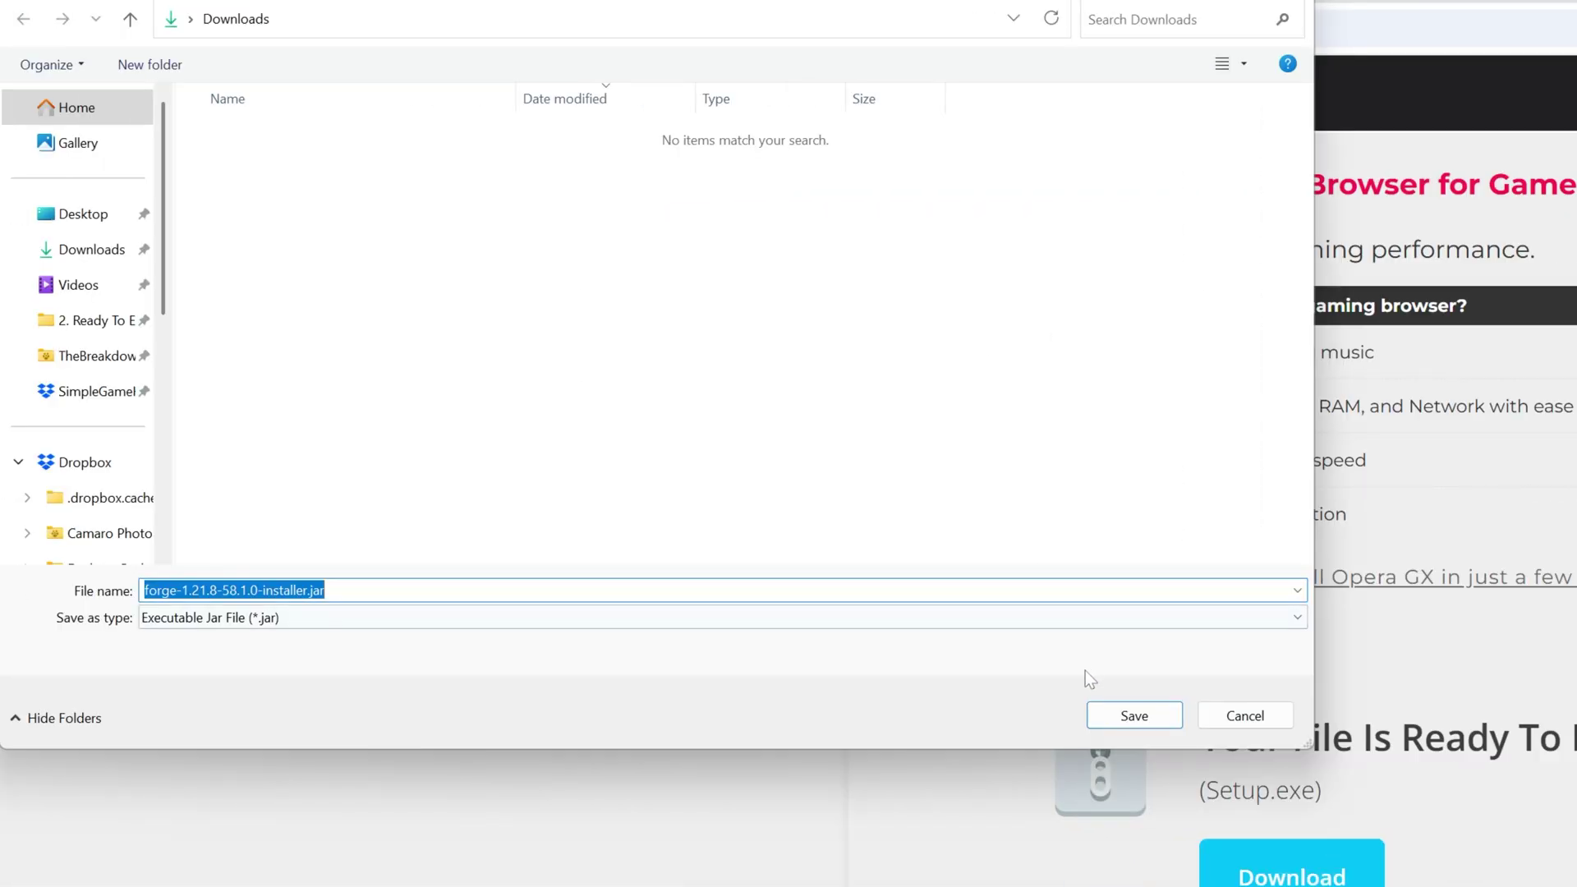
left_click(1107, 713)
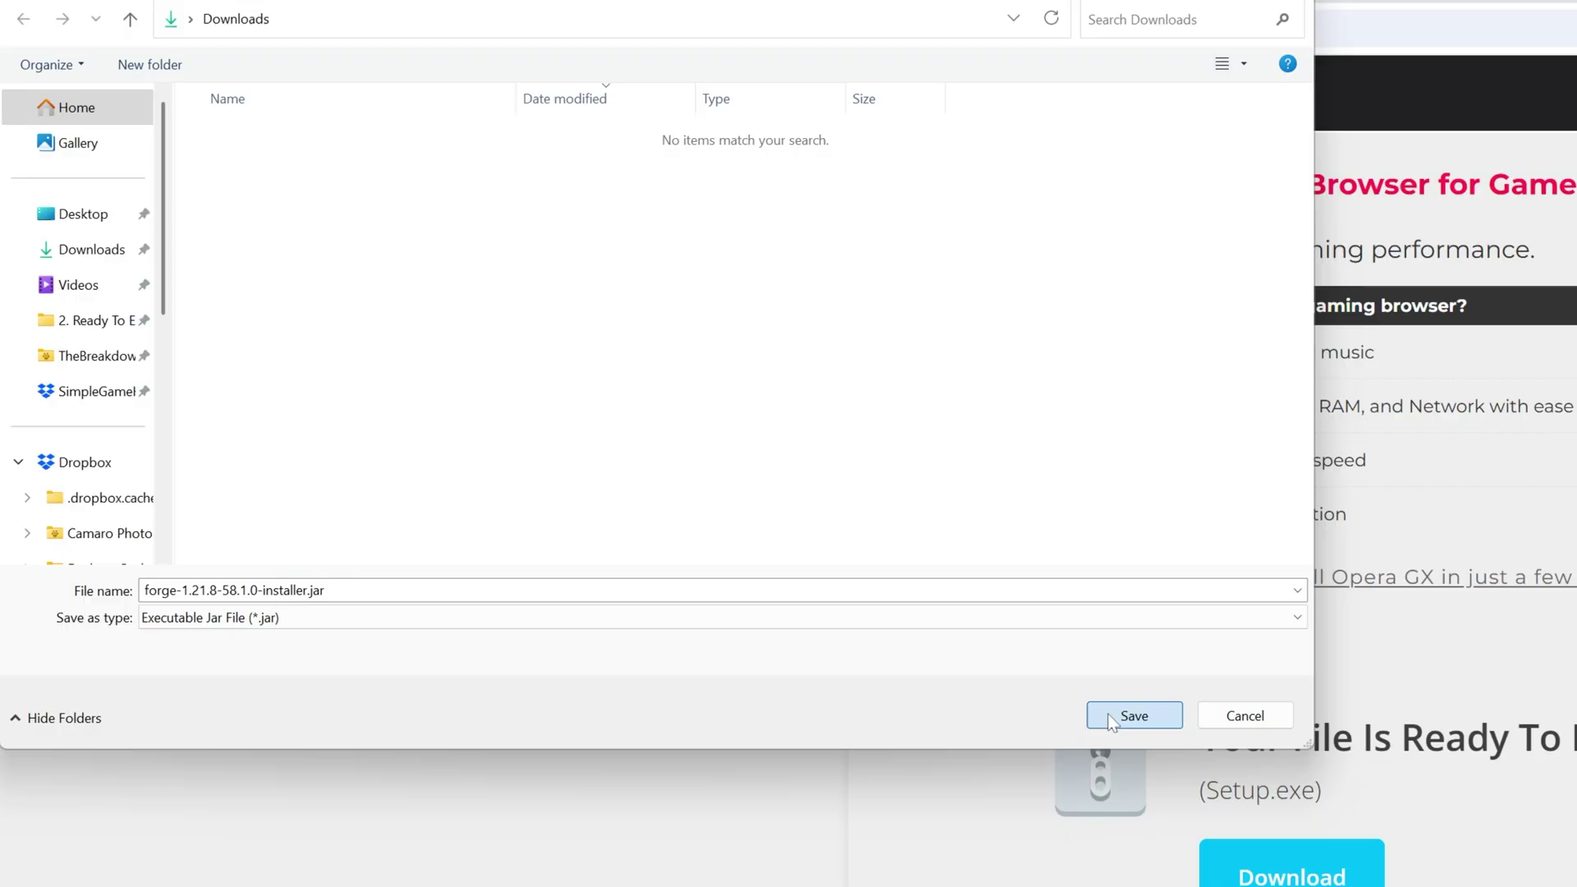
left_click(1107, 713)
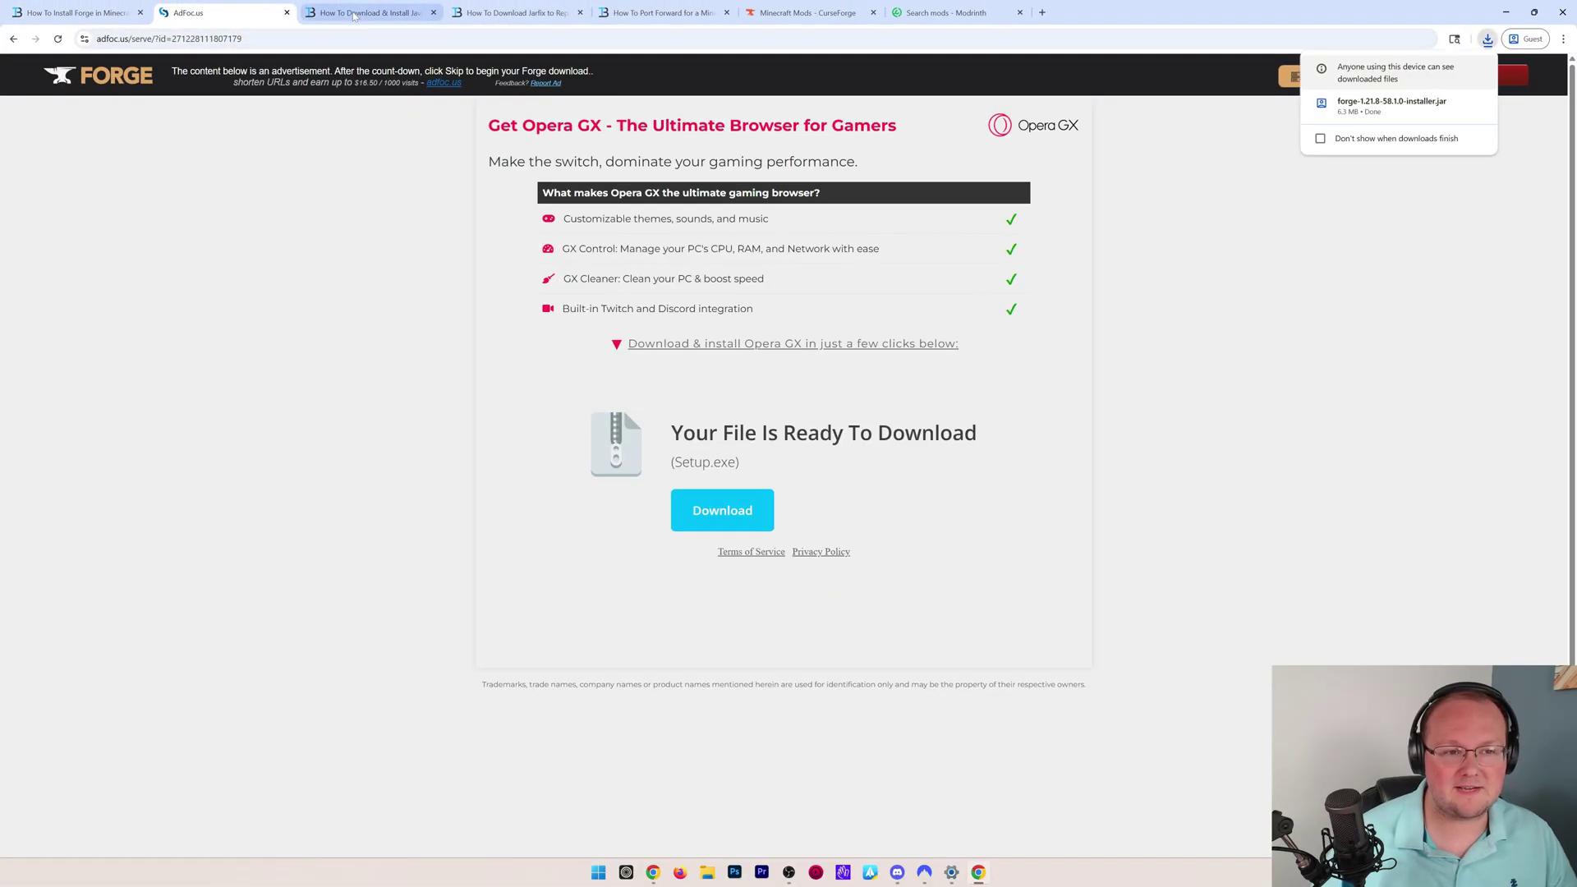
Step: Minimize Chrome and launch forge-1.21.8-58.1.0-installer.jar from Downloads in File Explorer
left_click(353, 13)
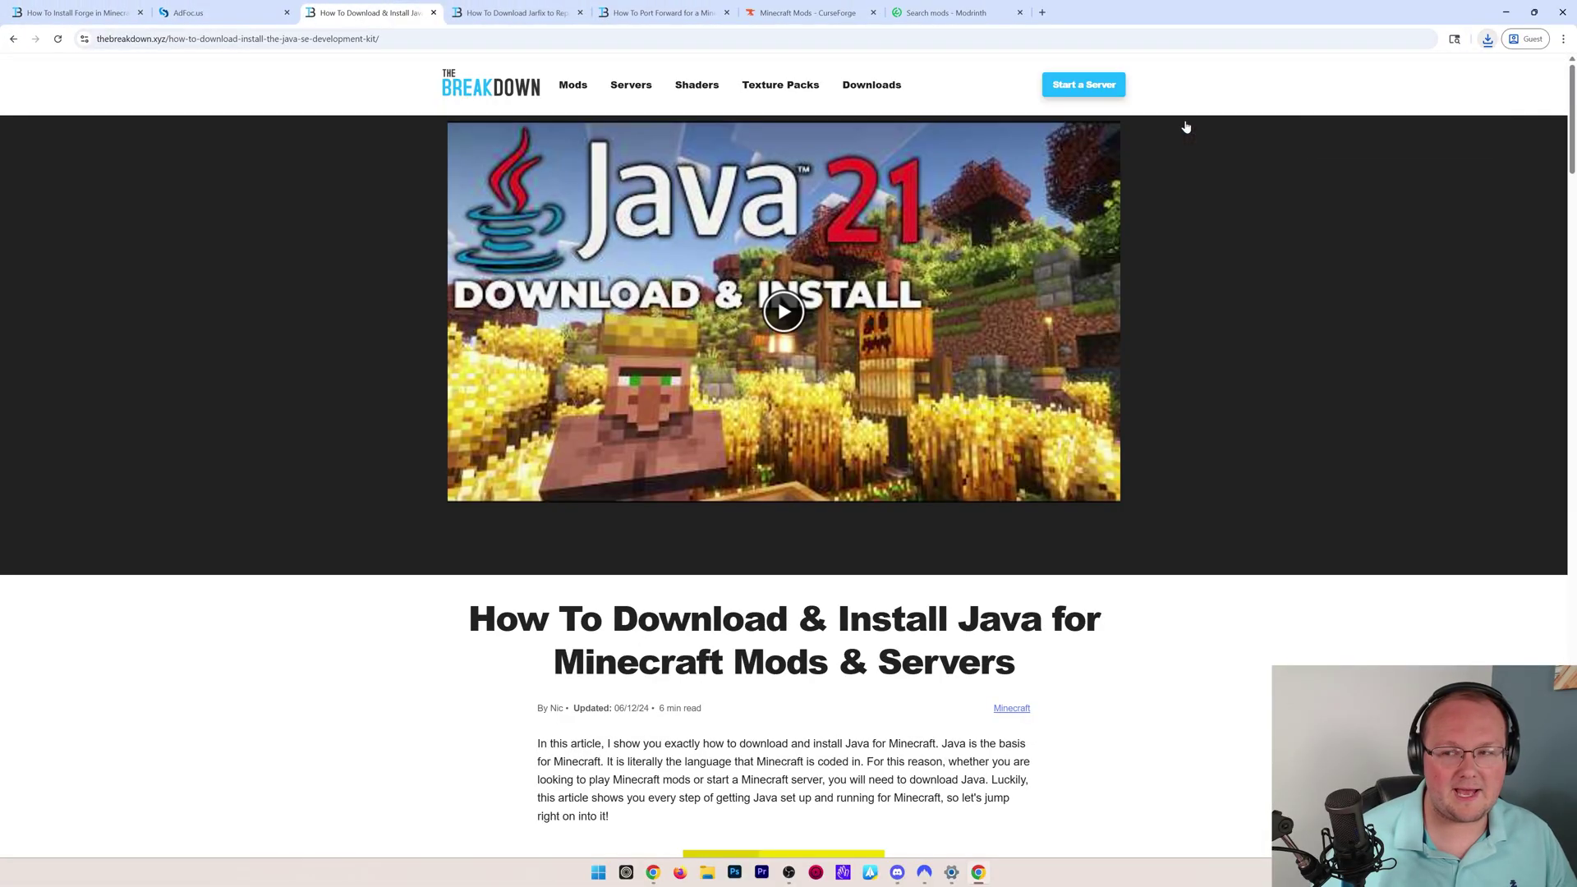
left_click(1505, 14)
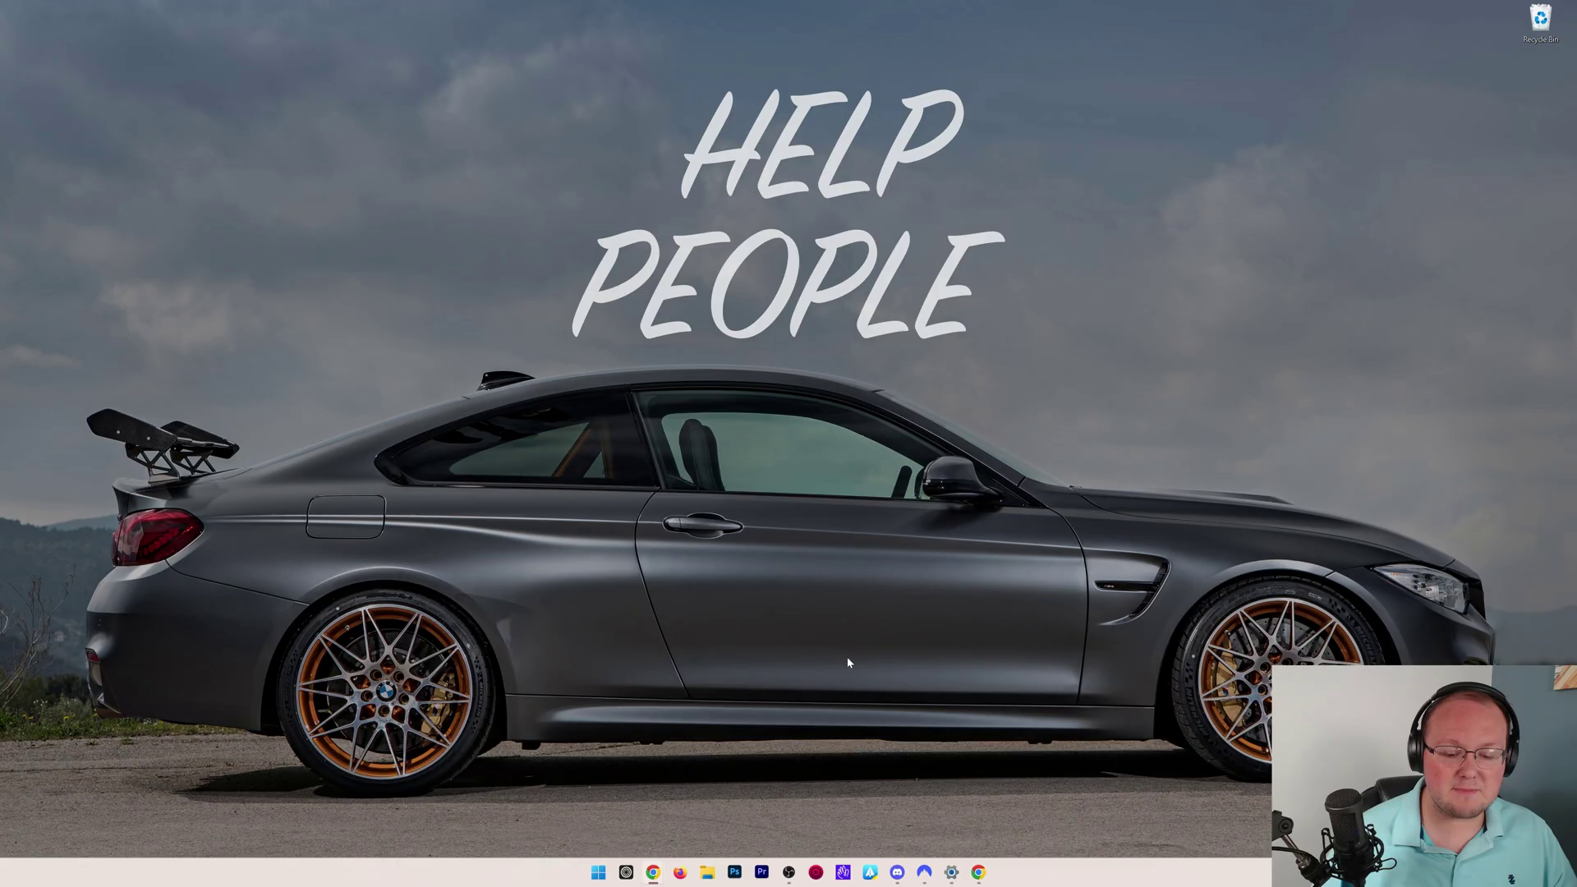
left_click(705, 876)
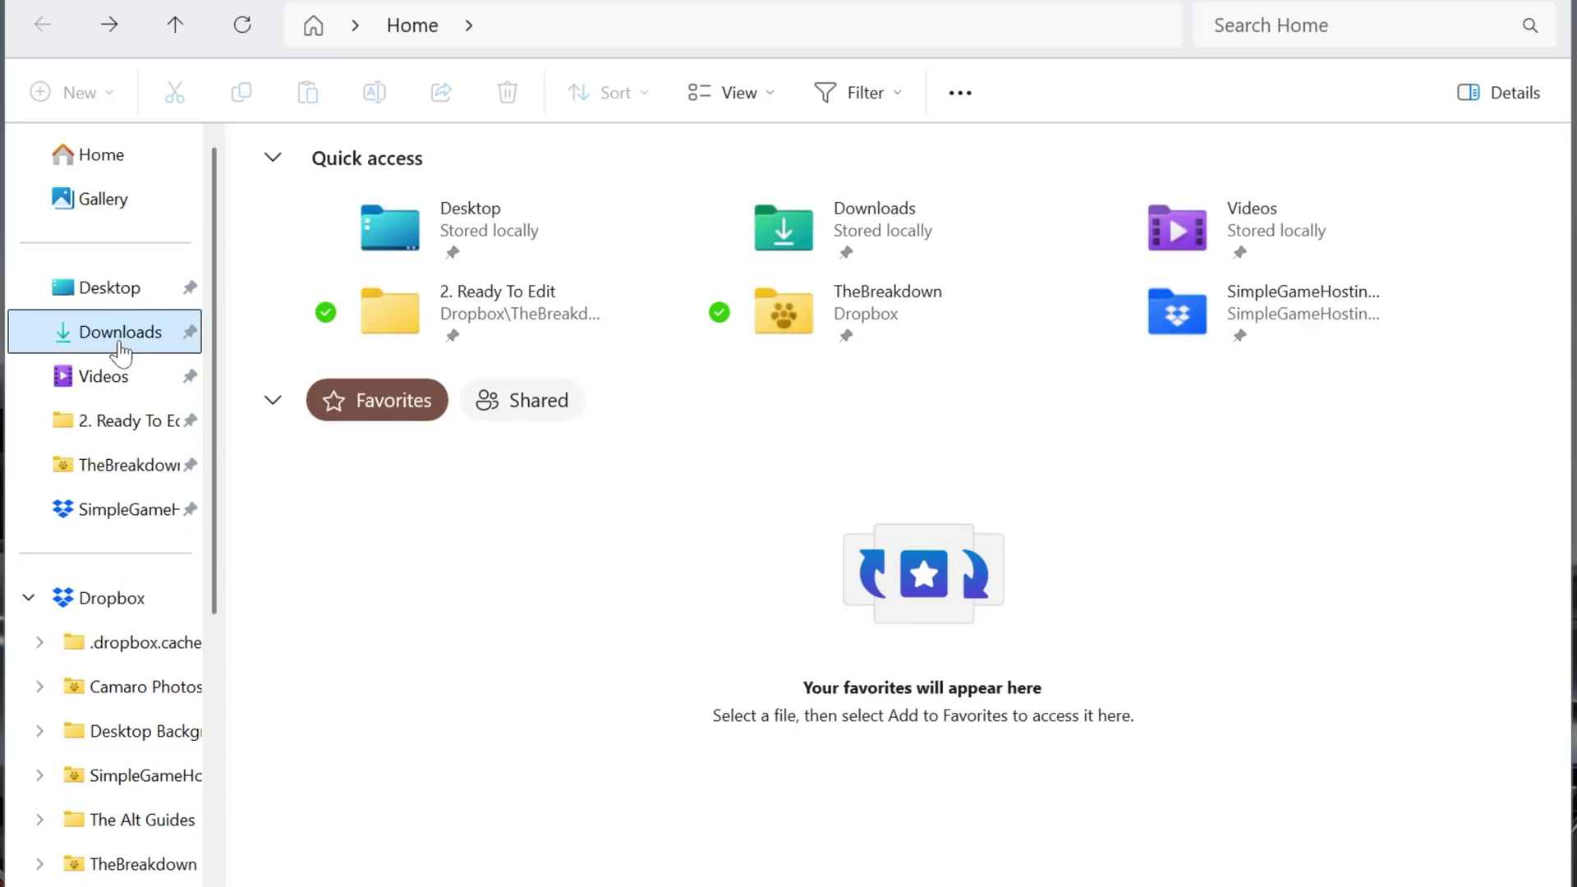
left_click(120, 341)
left_click(335, 220)
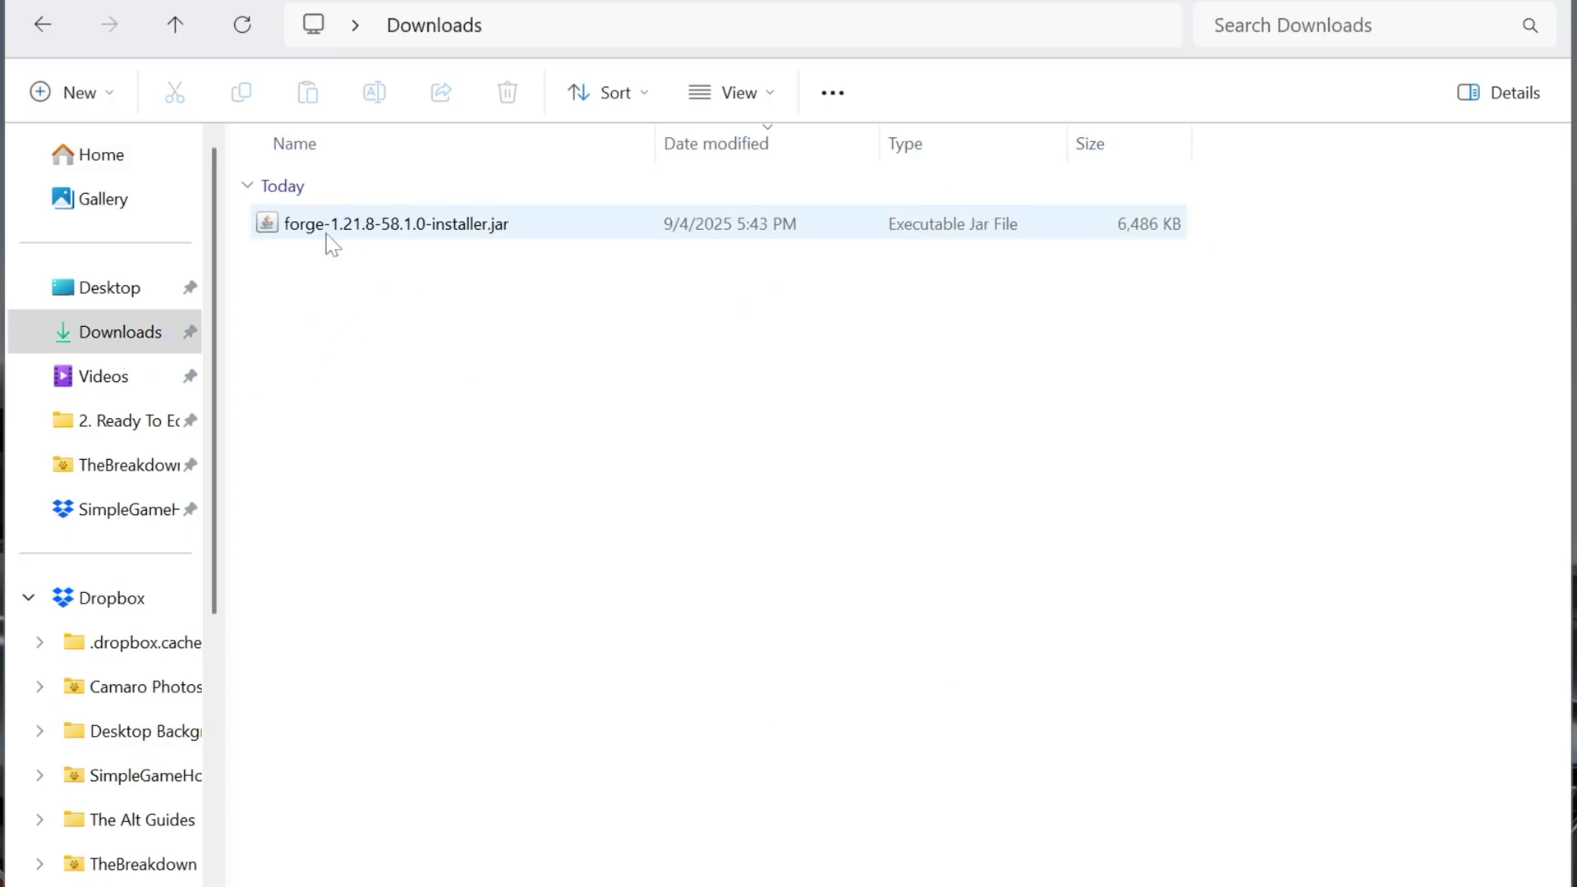
double_click(327, 235)
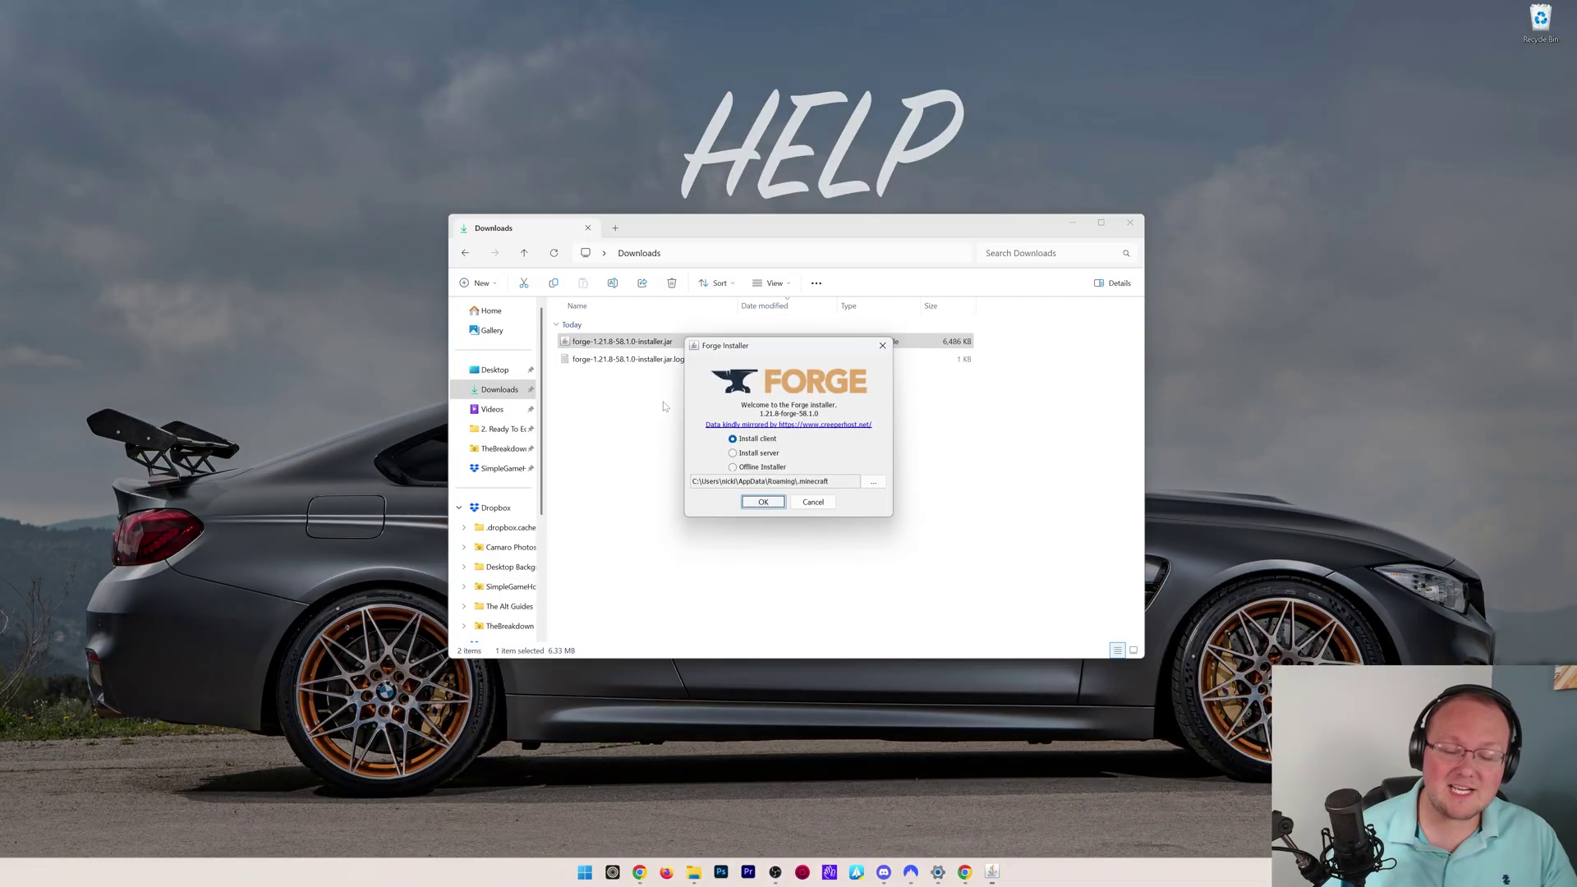
Step: Bring Chrome back to view the Java guide, then the Jarfix guide
left_click(965, 873)
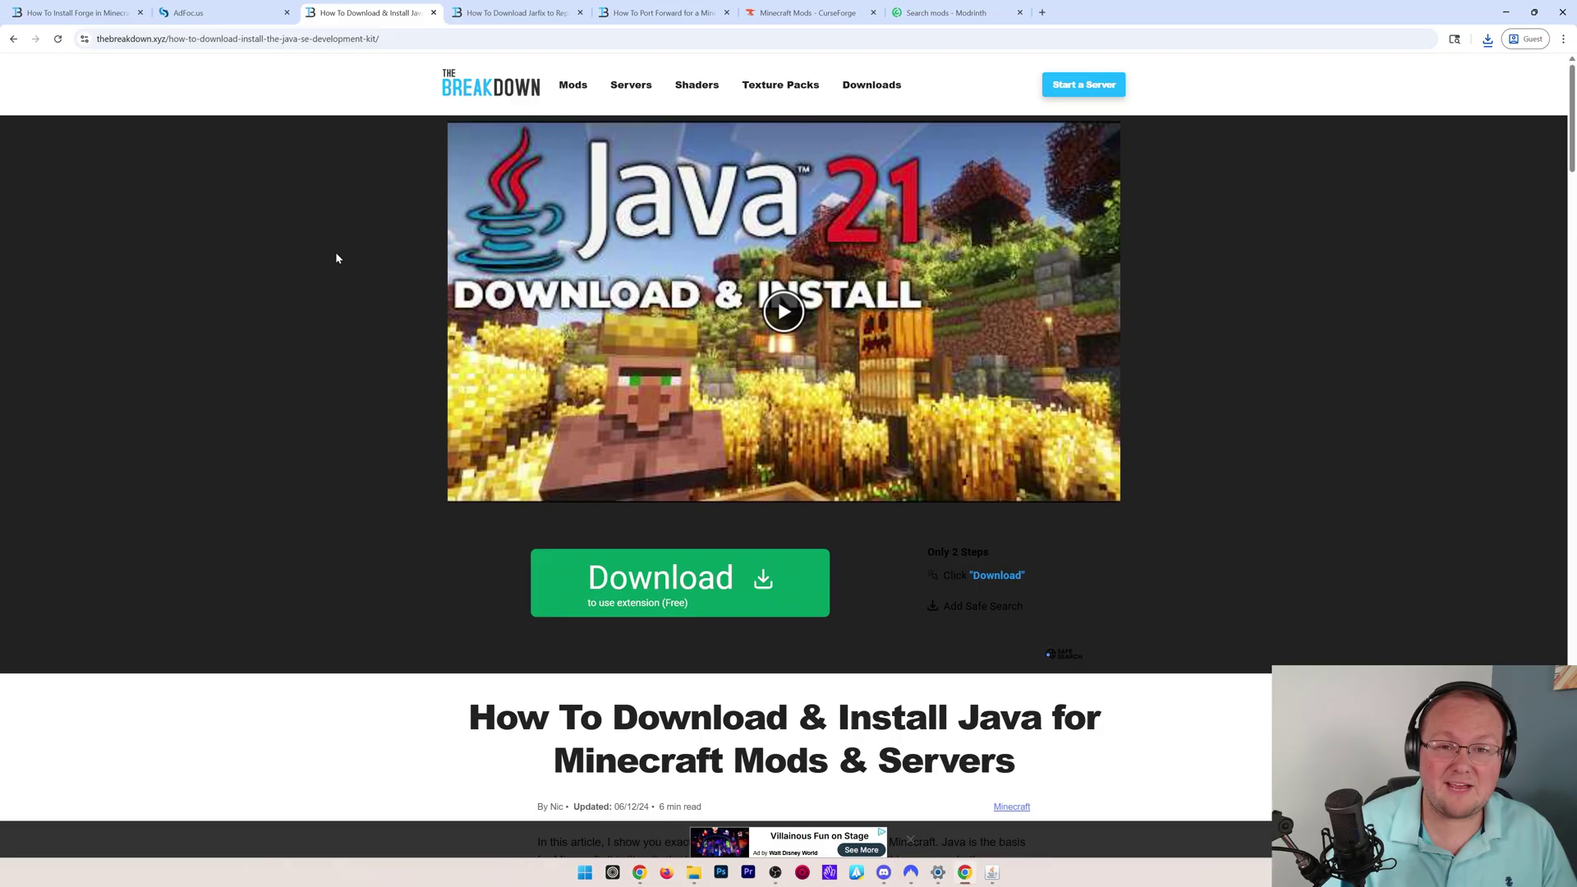
left_click(465, 25)
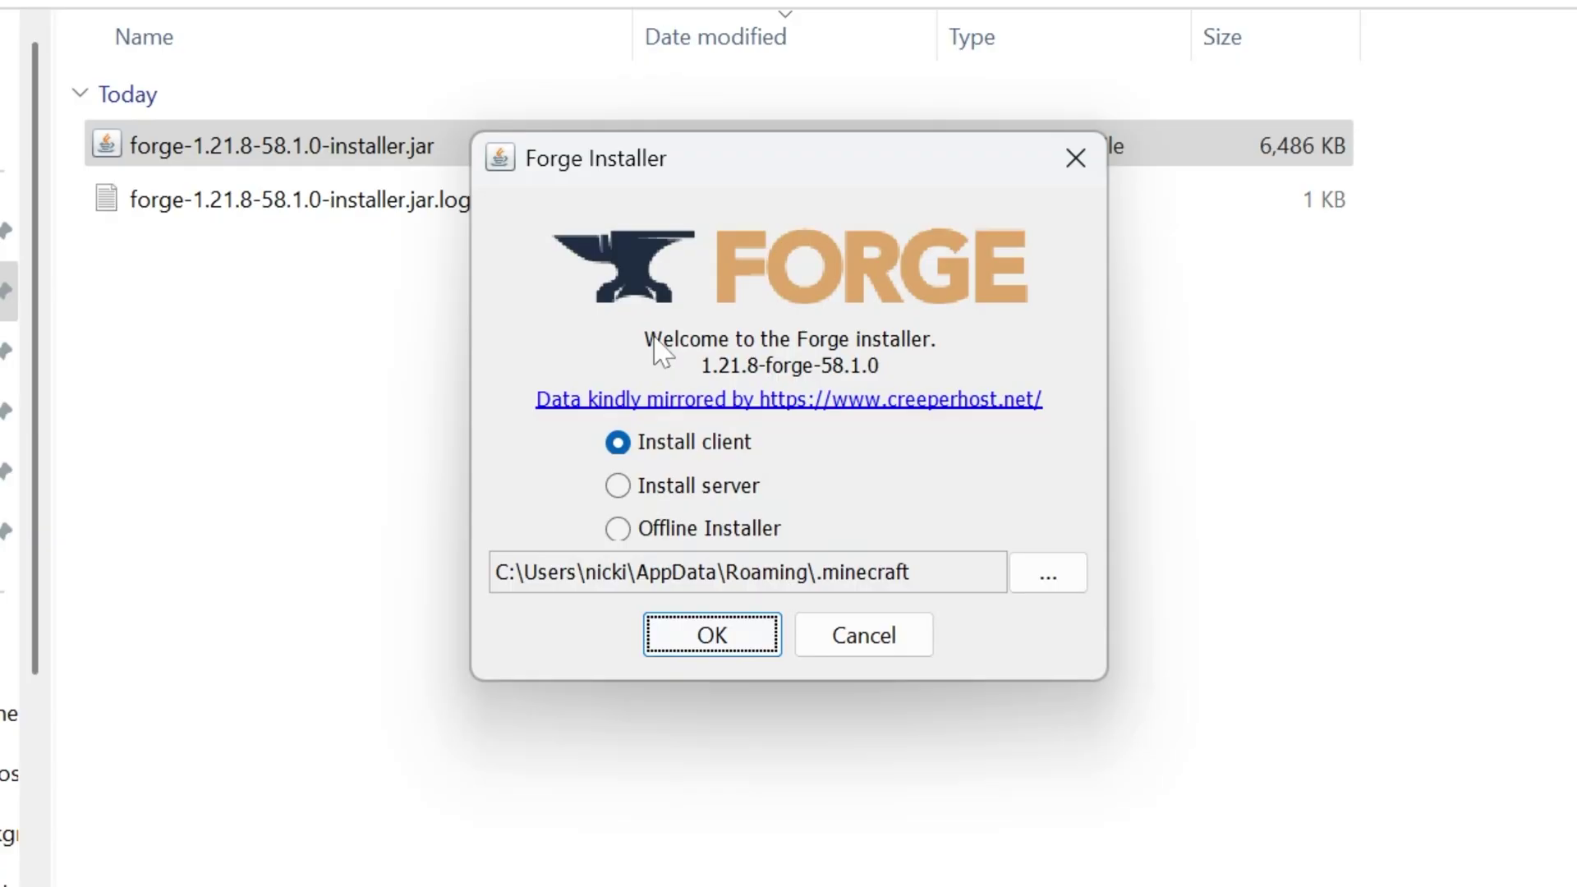
Step: Install the Forge 1.21.8-58.1.0 client into the default .minecraft folder
left_click(646, 444)
left_click(694, 646)
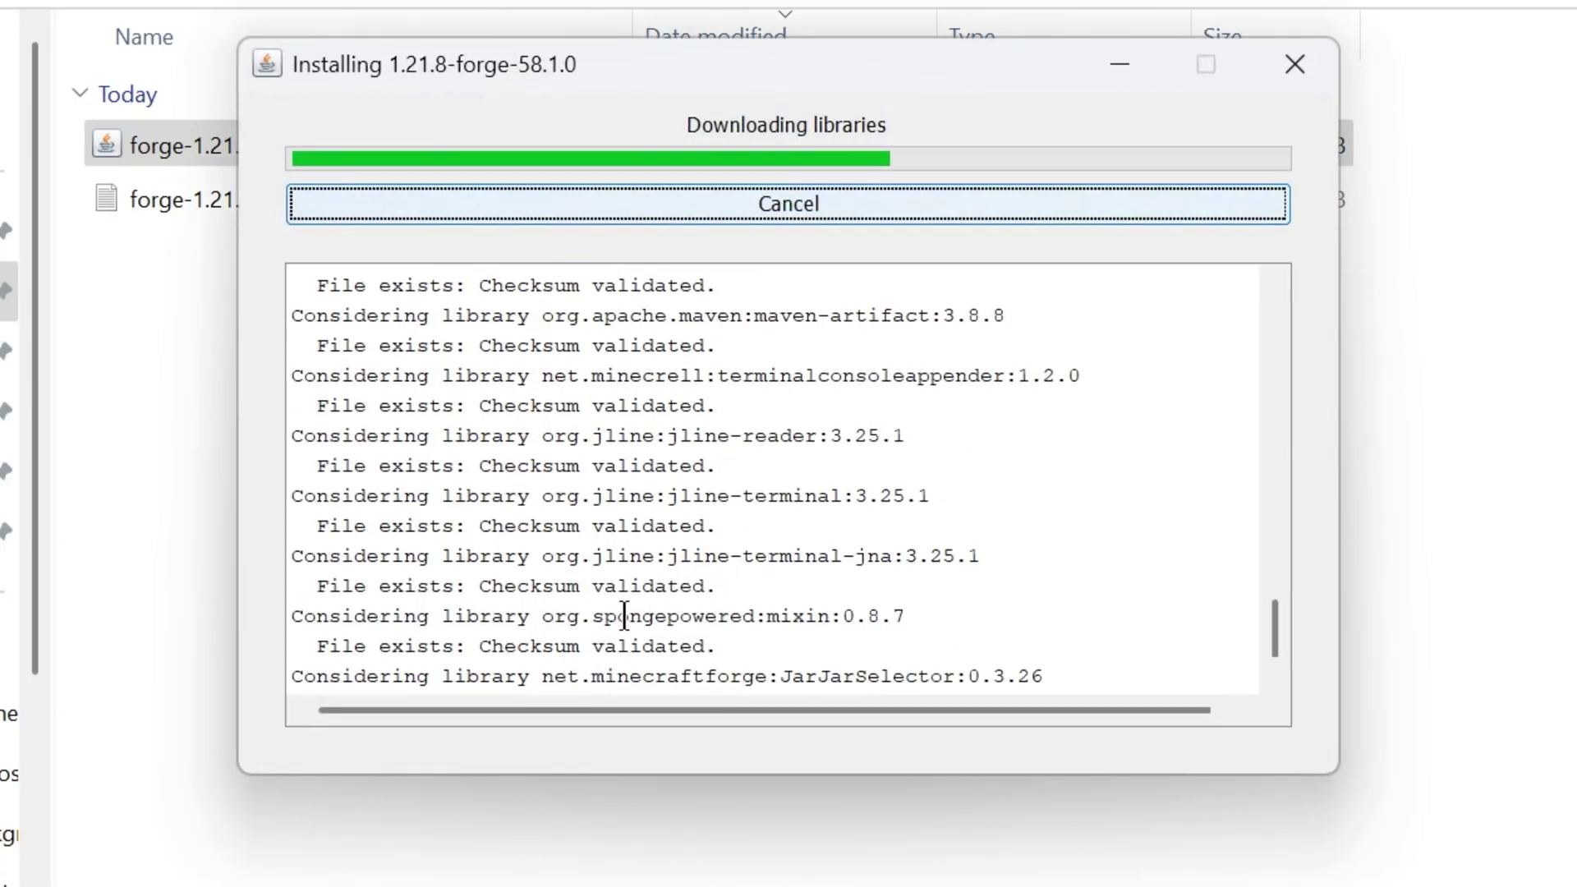
left_click(742, 491)
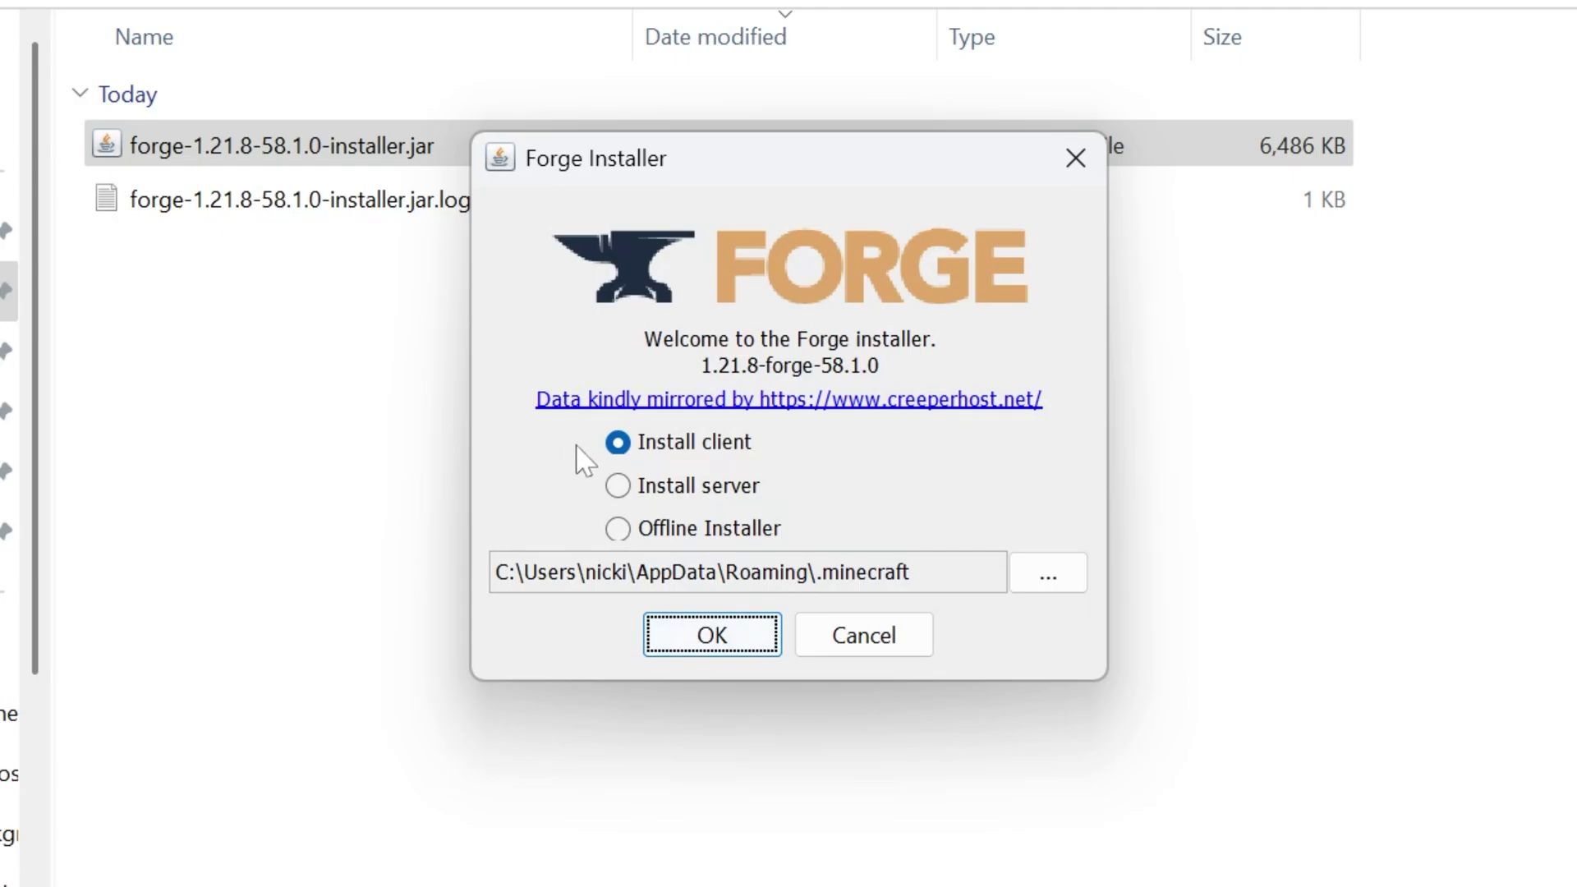
Step: Install the Forge server into a new Desktop folder named '2025 Forge Guide'
left_click(618, 486)
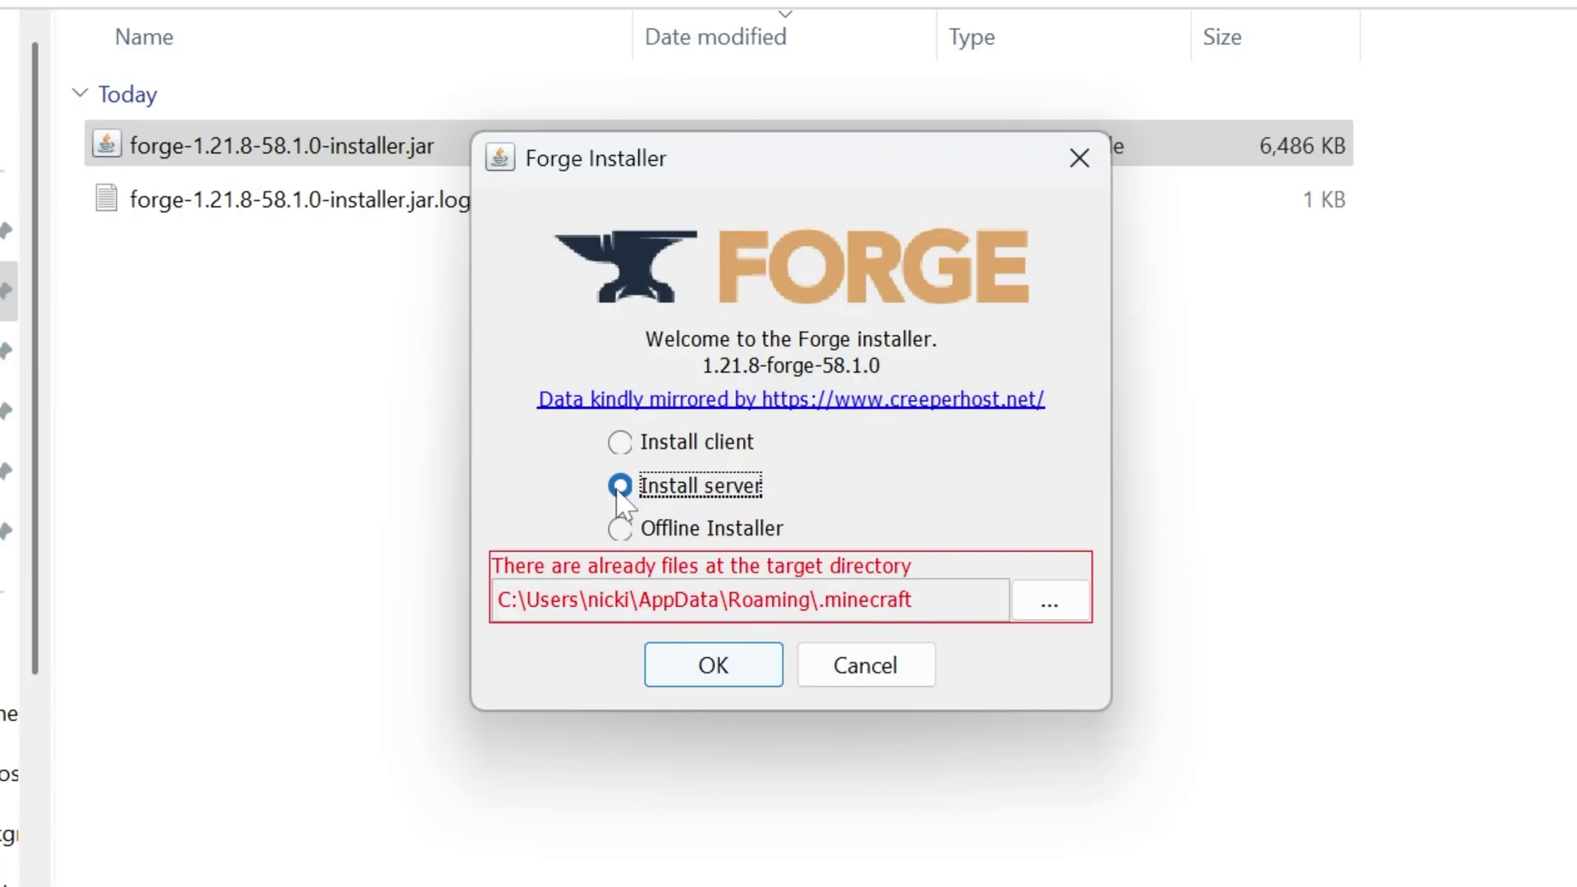
left_click(1064, 612)
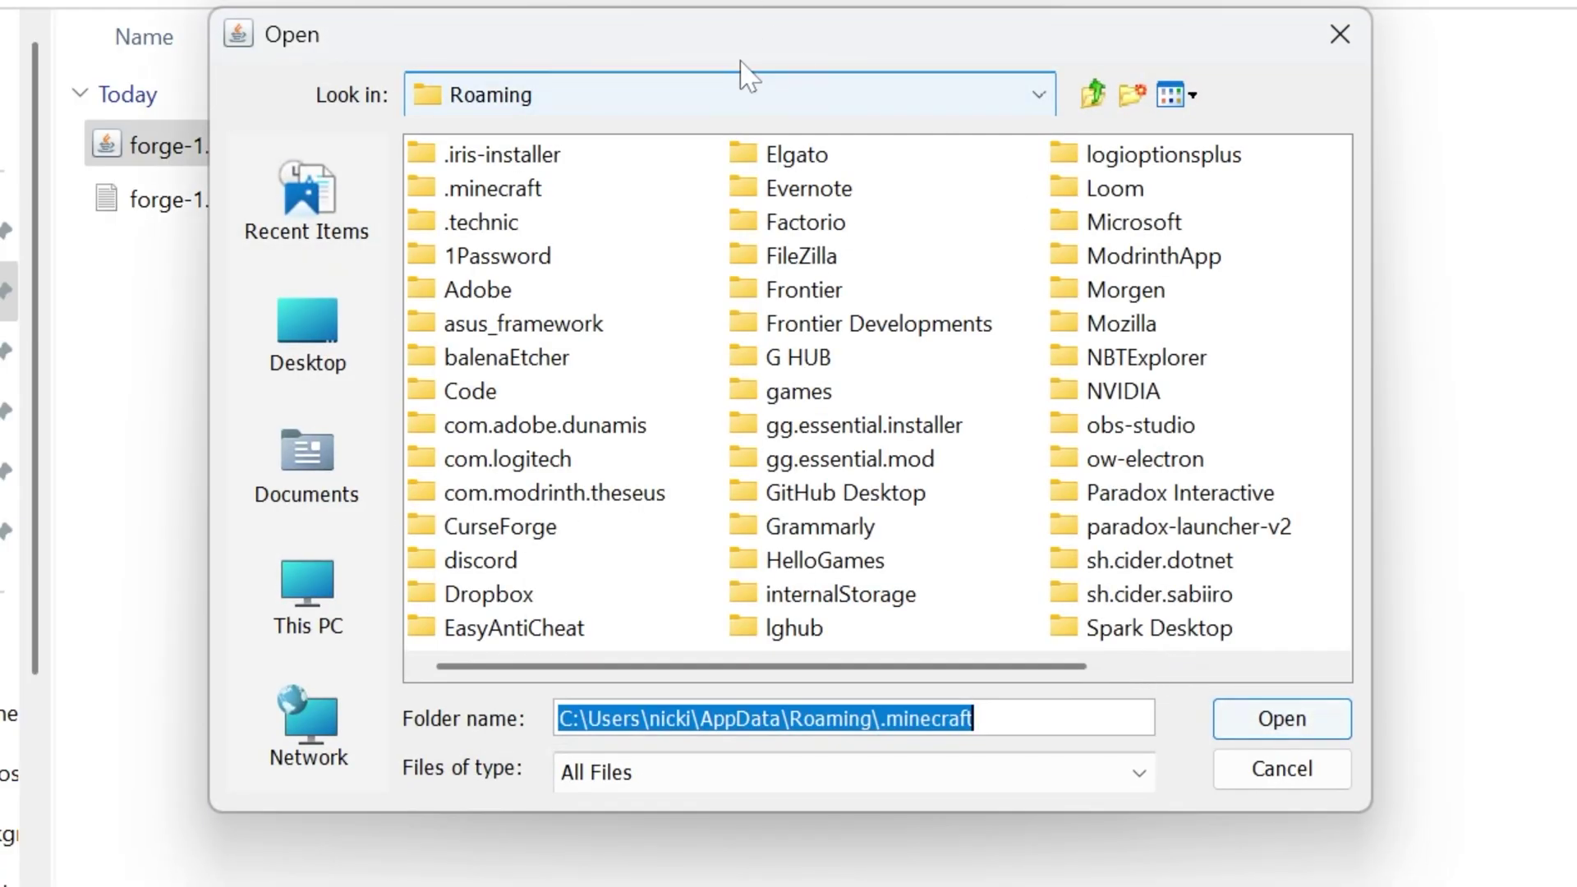
left_click(339, 313)
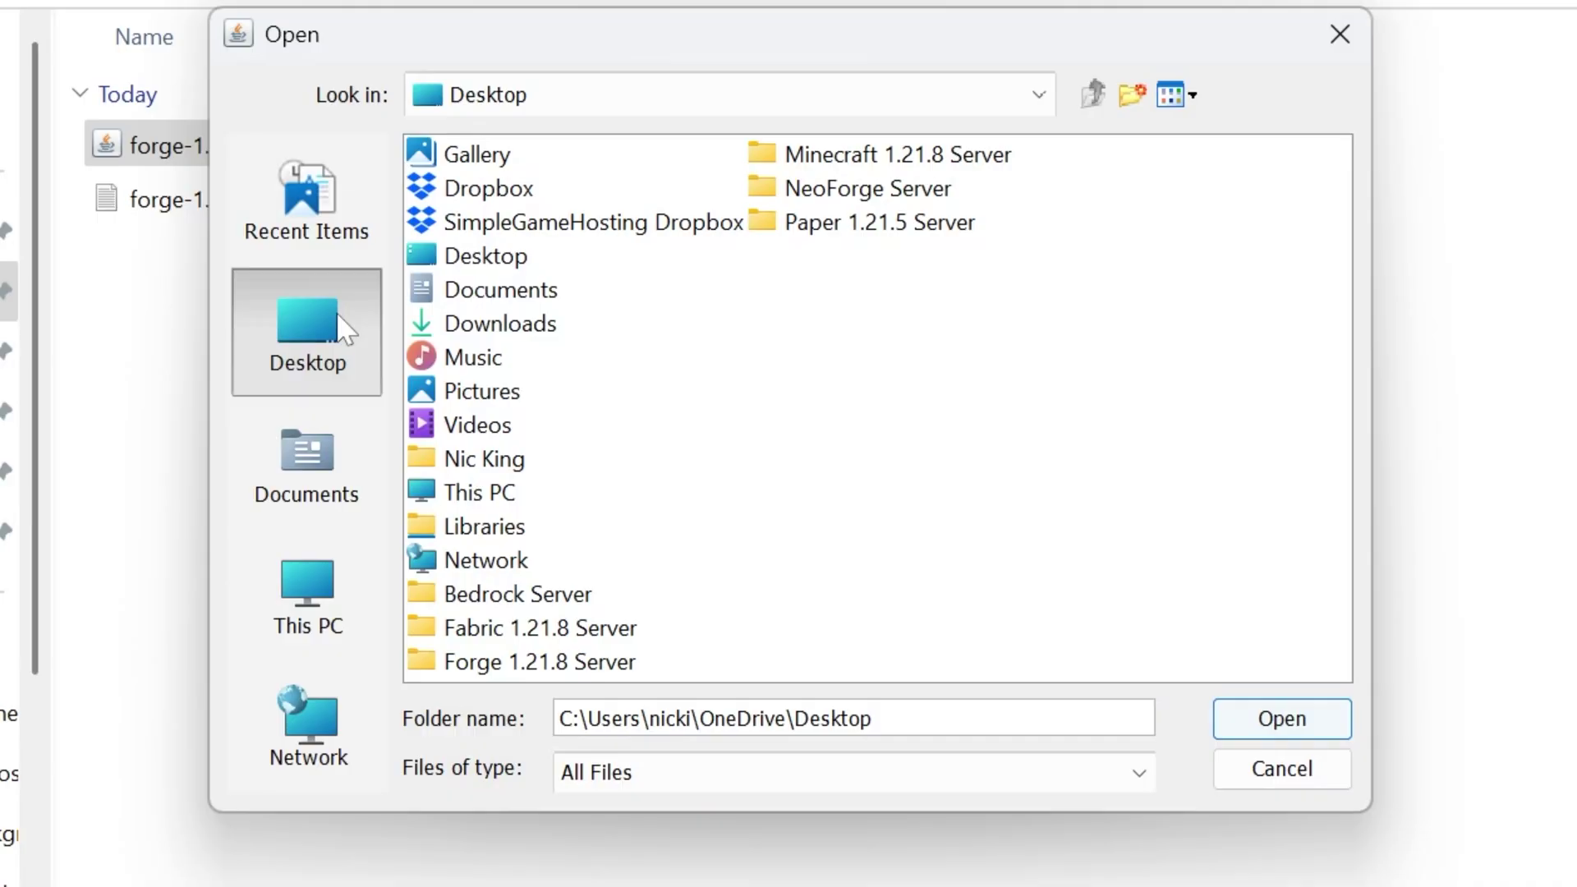
right_click(737, 300)
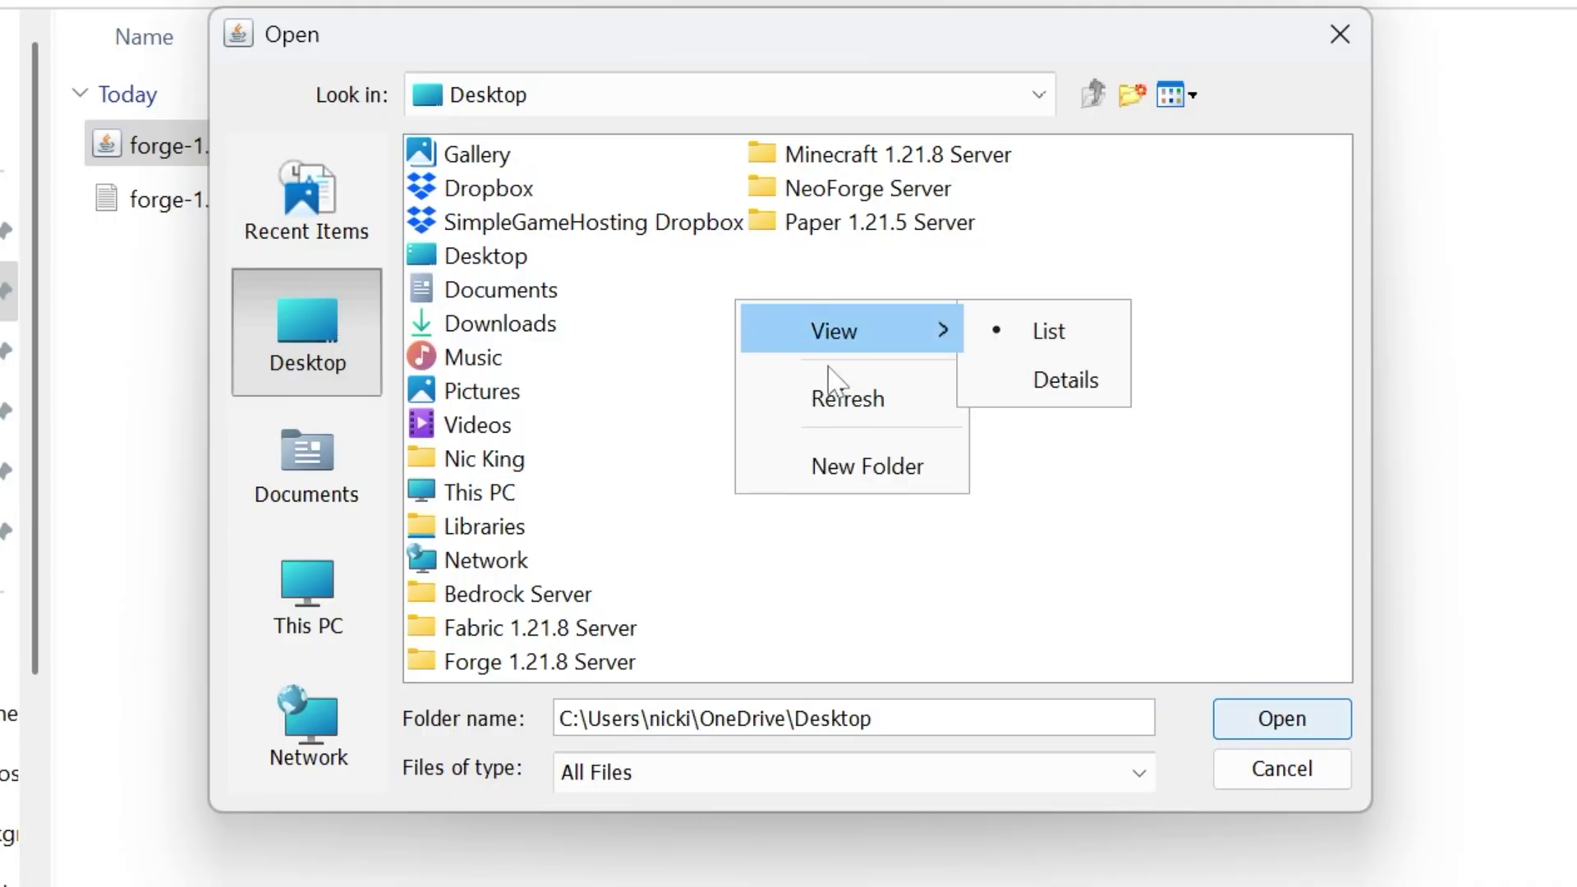
left_click(871, 464)
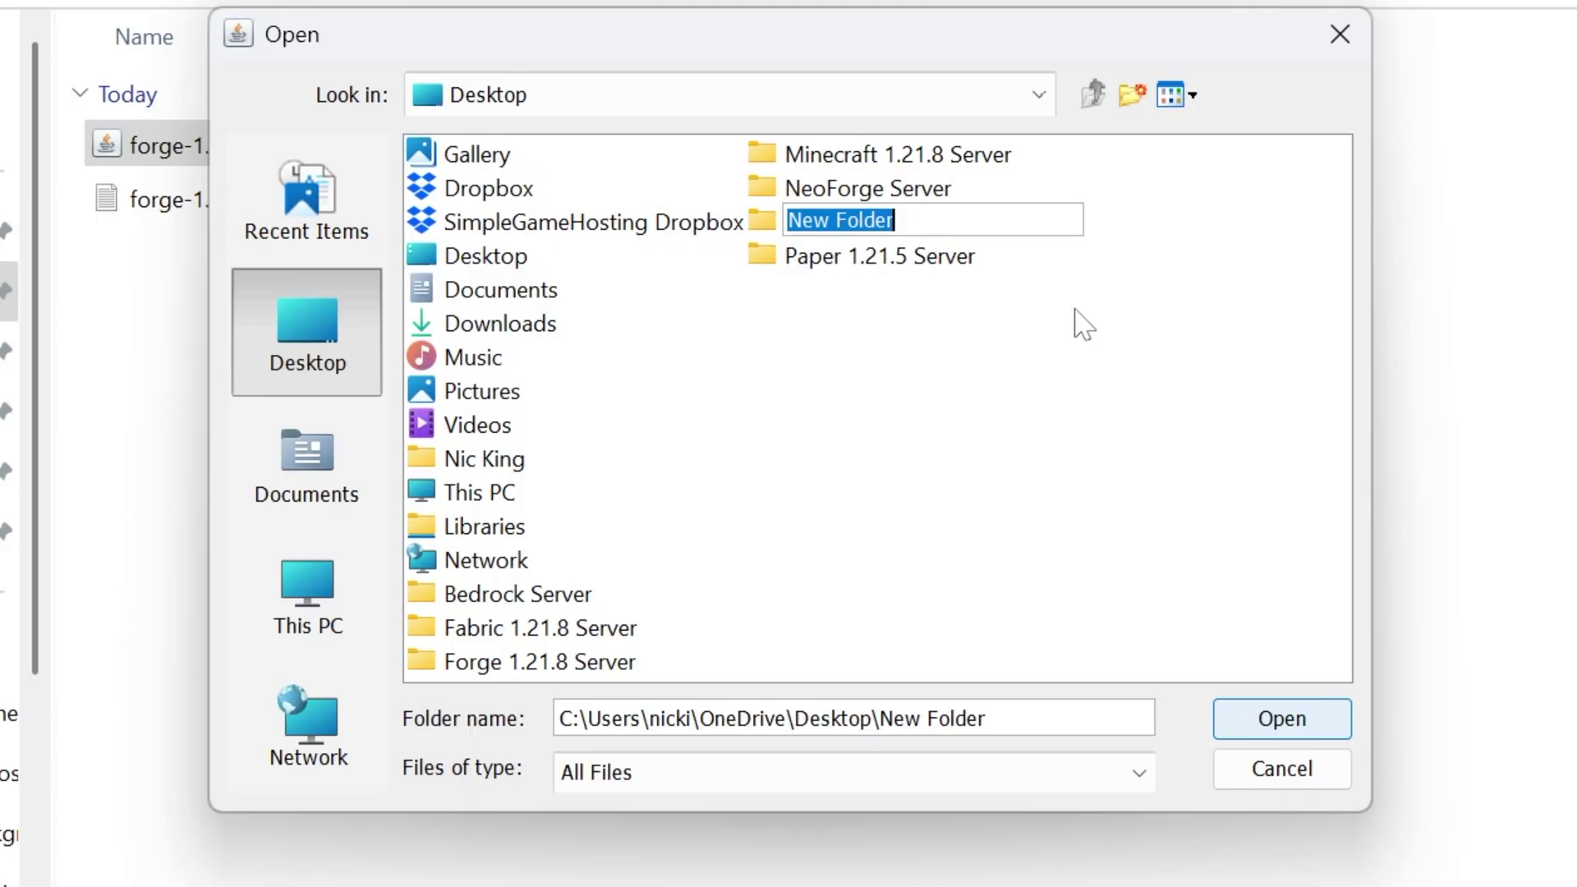
type("2025")
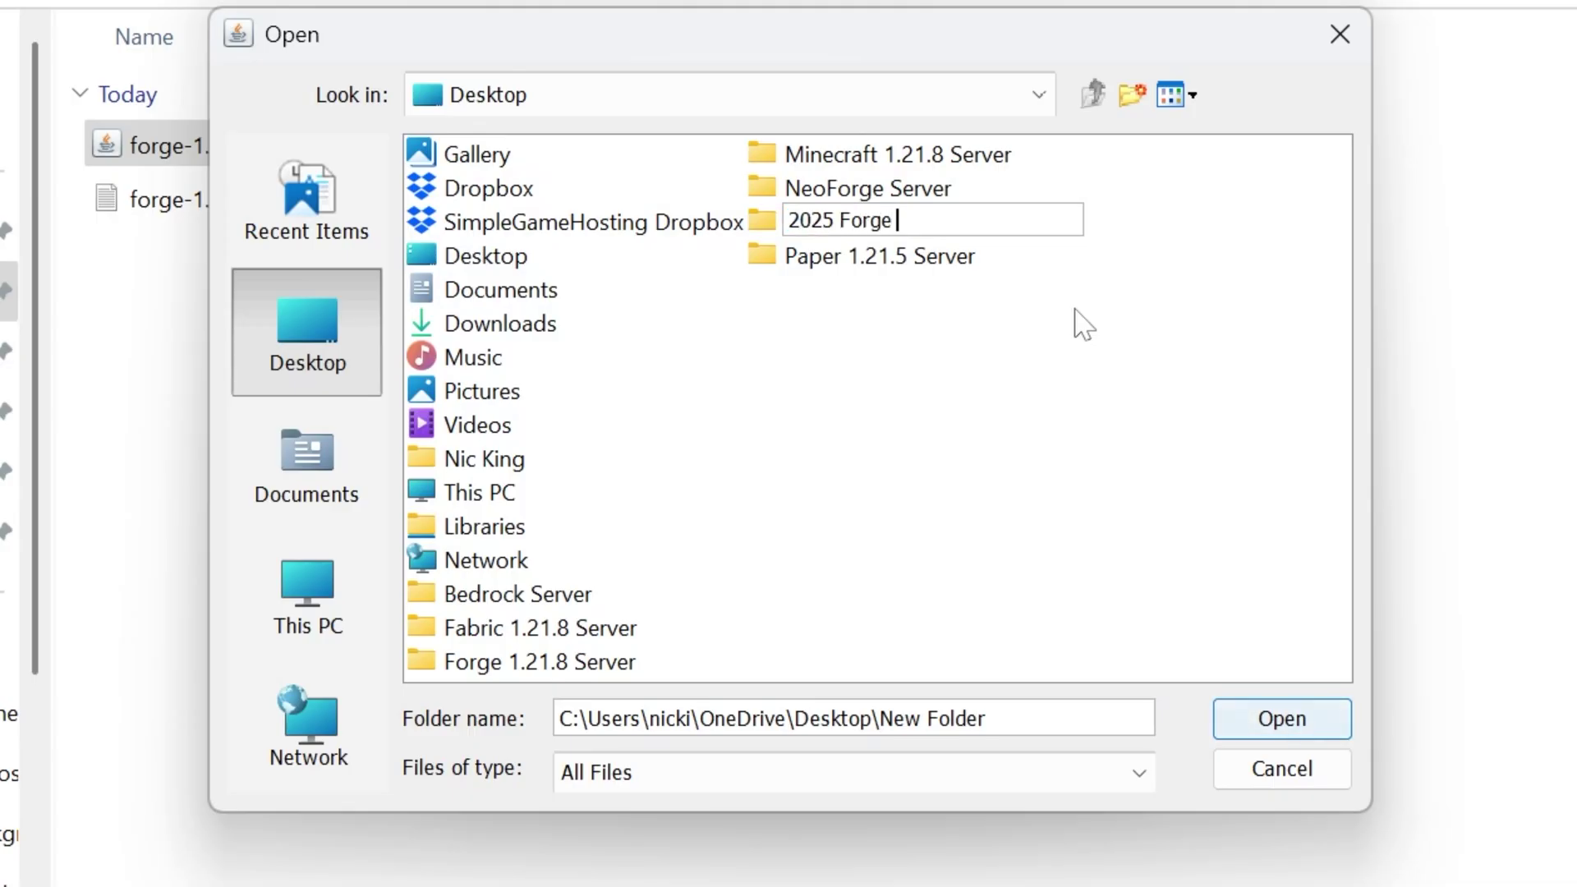
type("Guide")
key("Return")
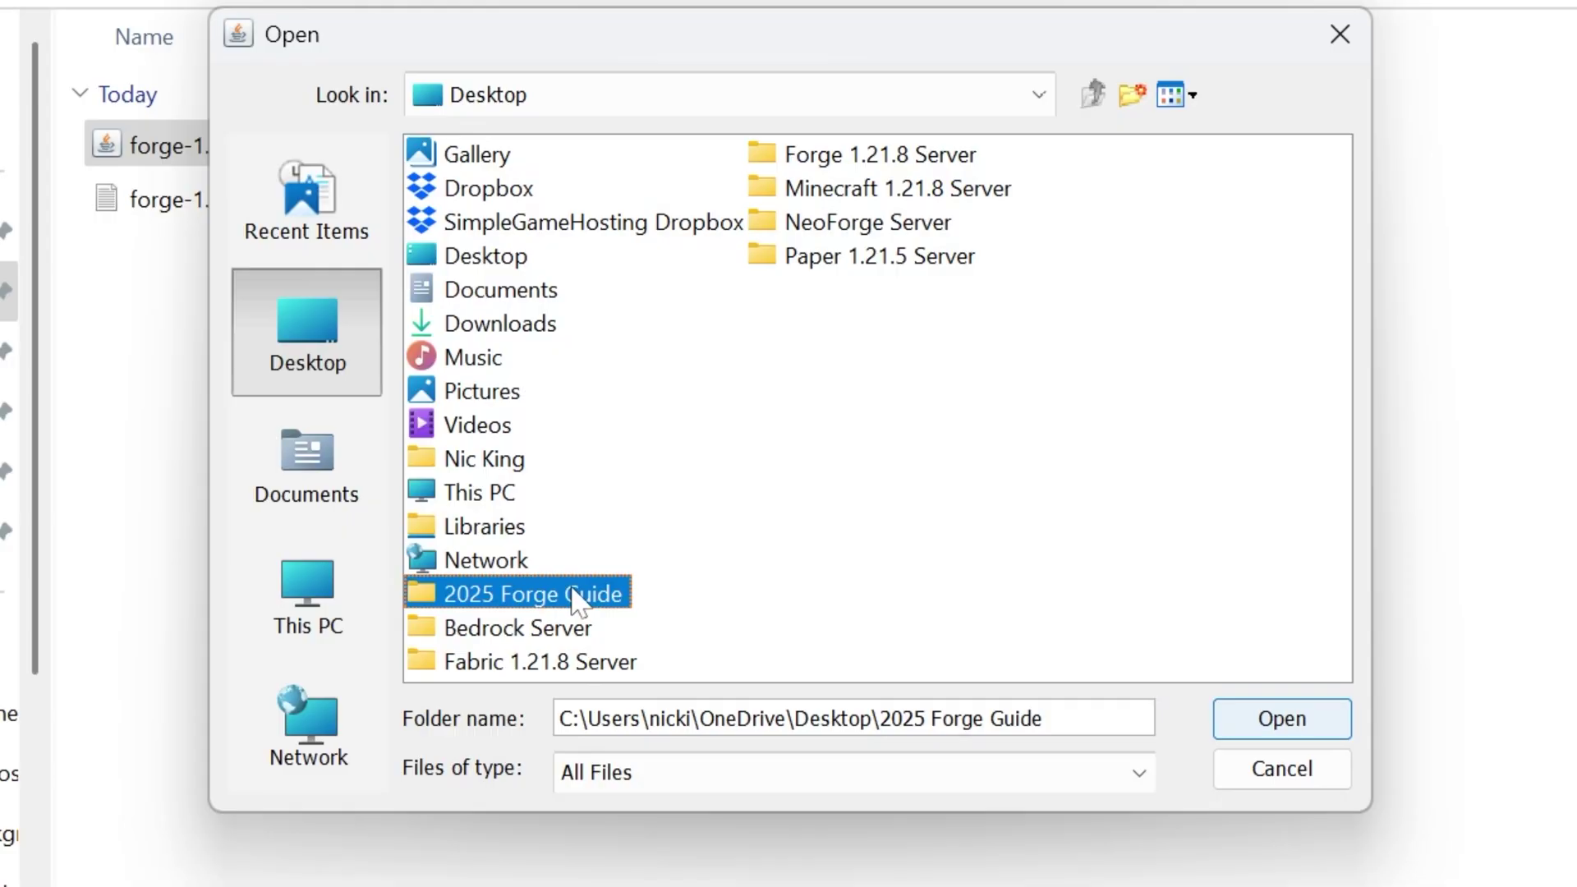
left_click(1224, 719)
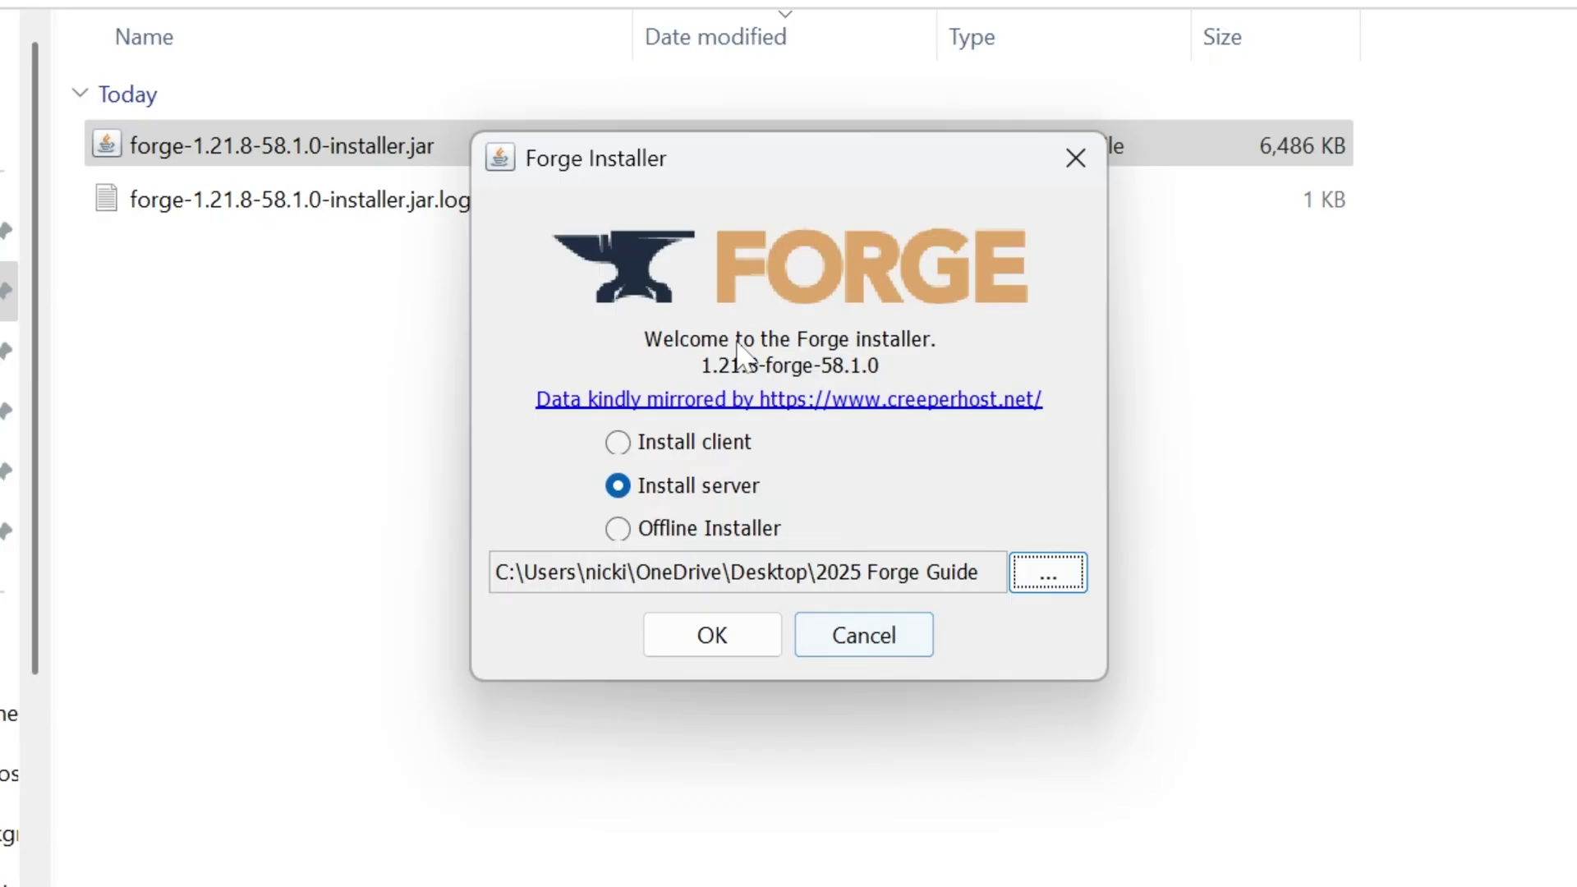
left_click(730, 645)
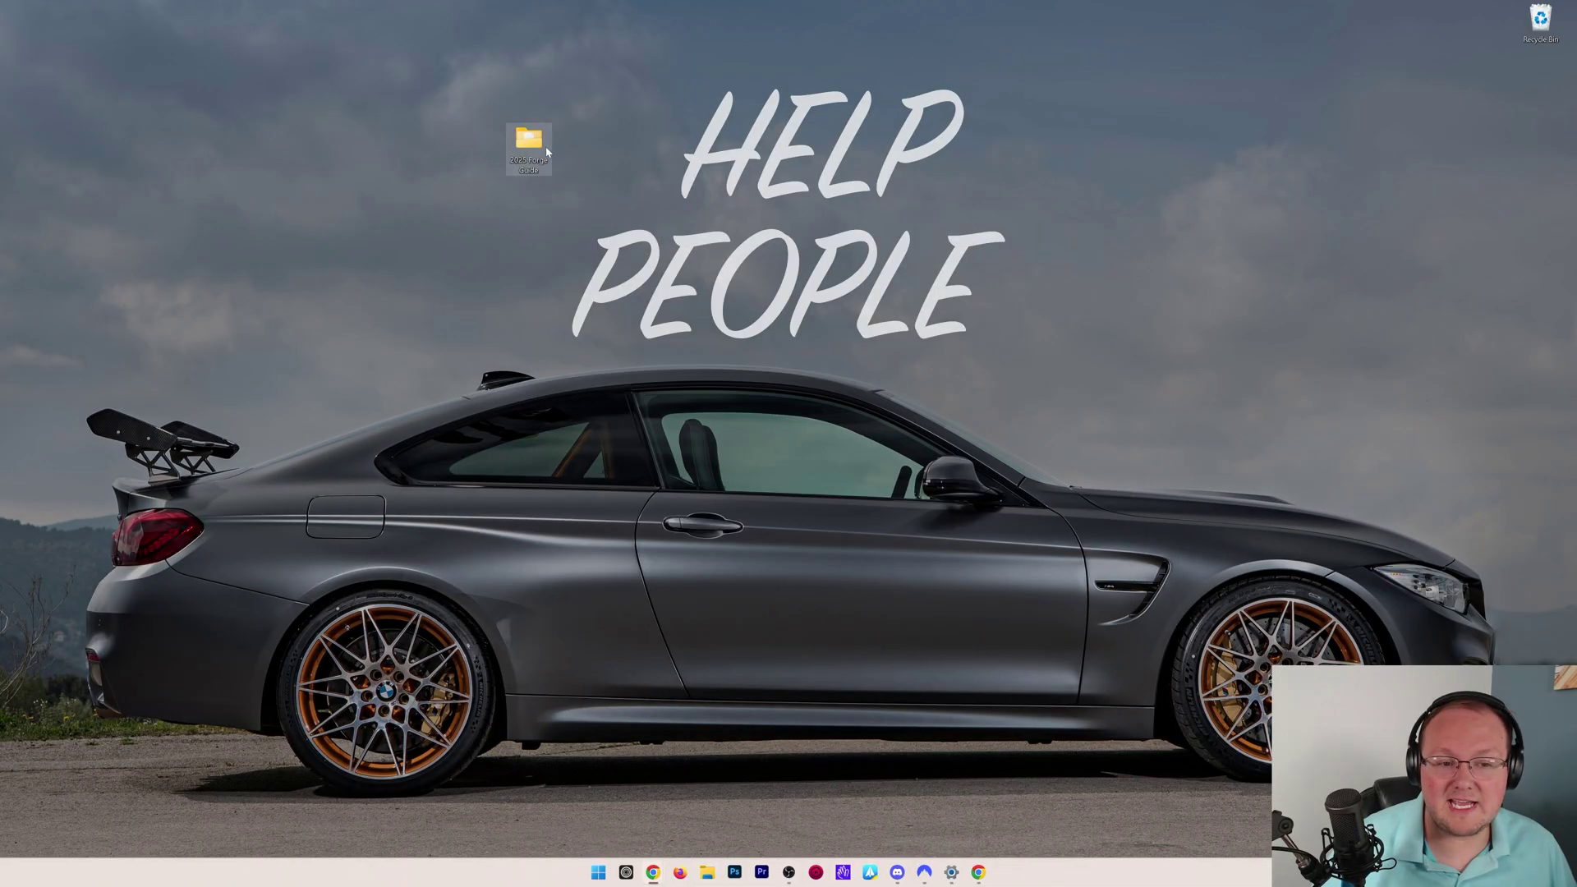
Step: Open the 2025 Forge Guide folder to view libraries, the shim jar and run.bat
double_click(529, 158)
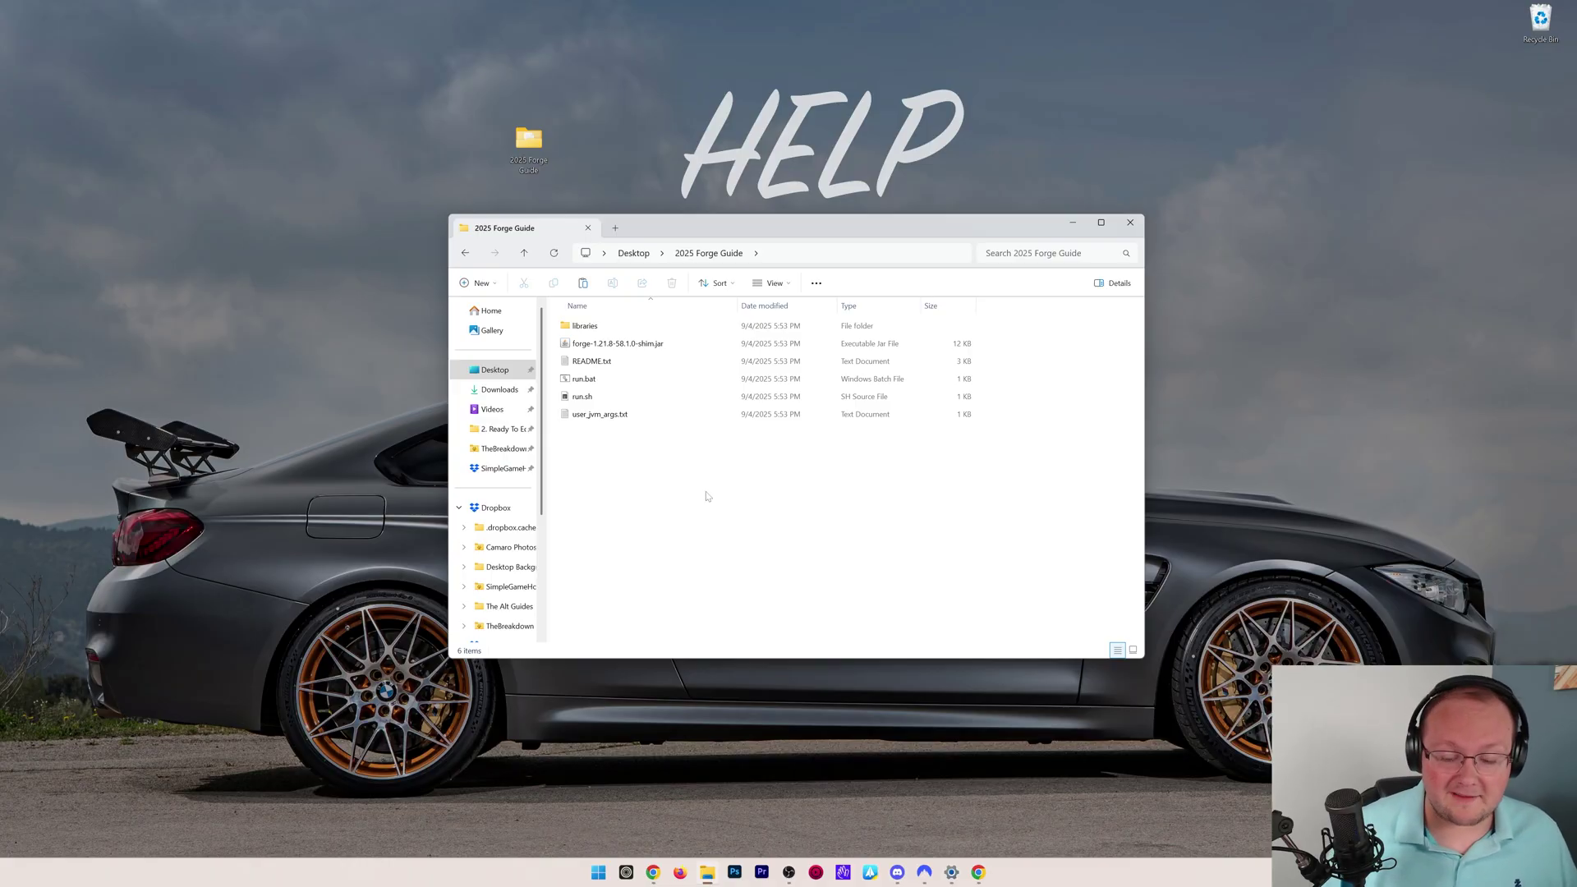
Step: Run the server once until it halts at the EULA warning, then close the console
left_click(980, 873)
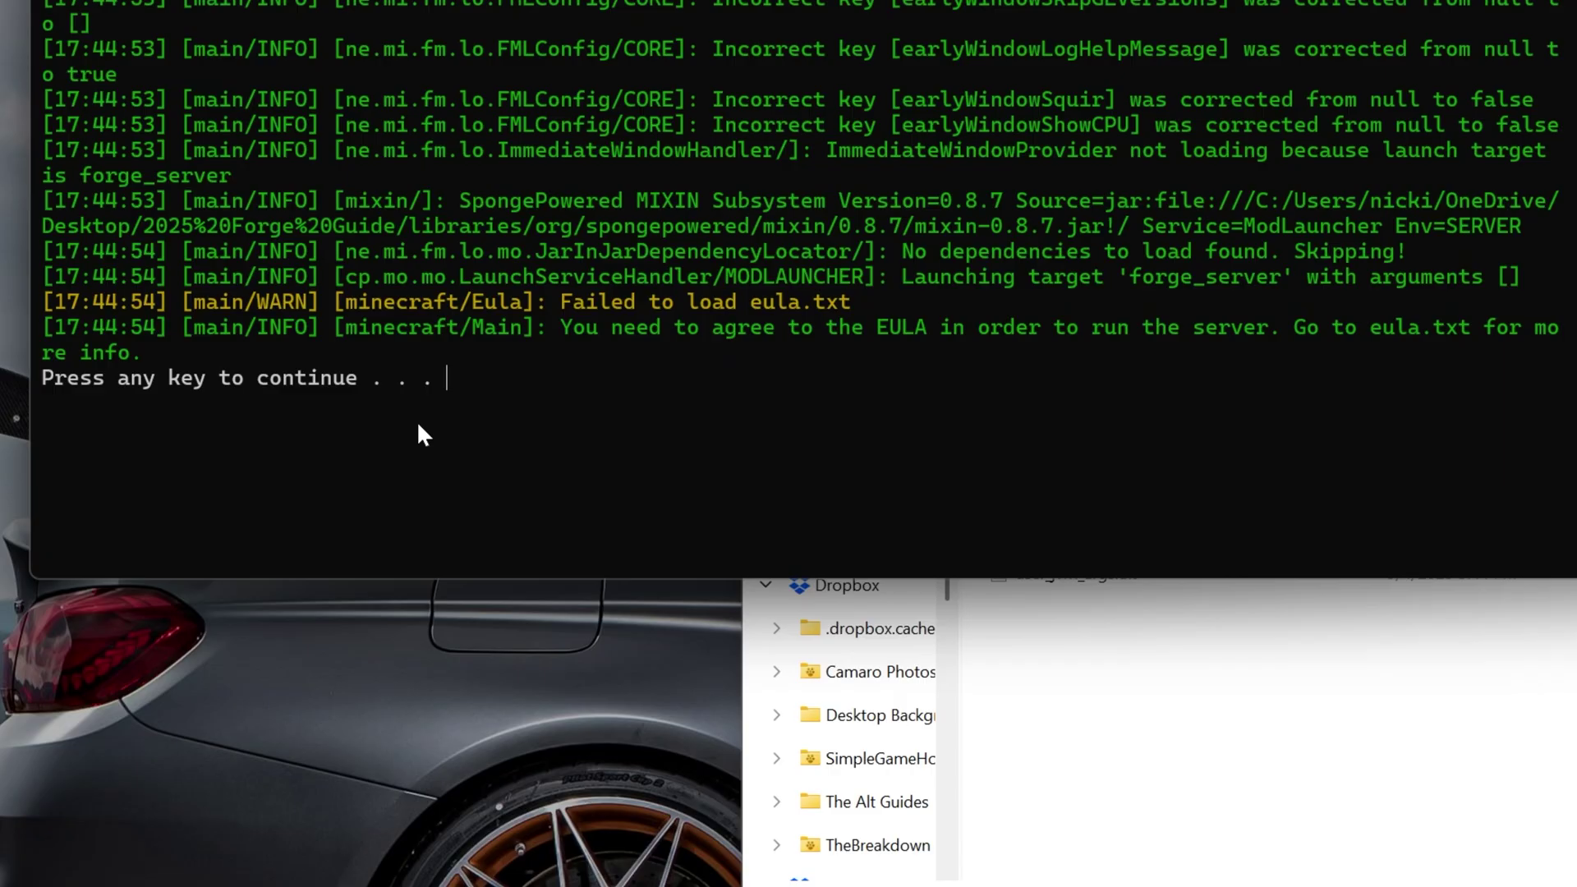
key("Return")
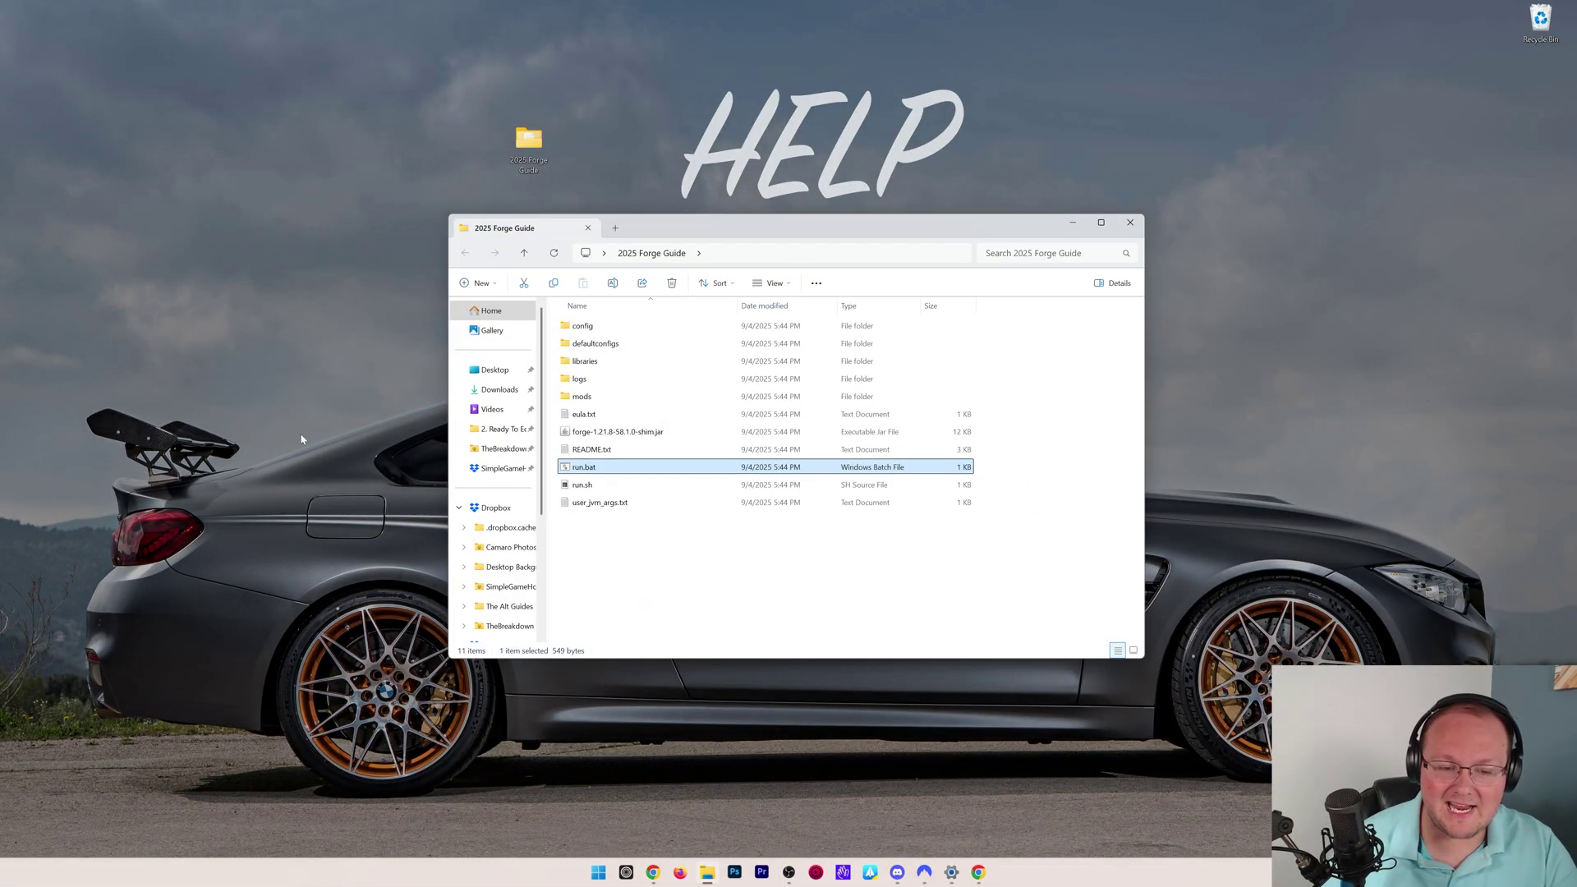
Step: Change eula.txt to eula=true, save it, and close Notepad
left_click(558, 414)
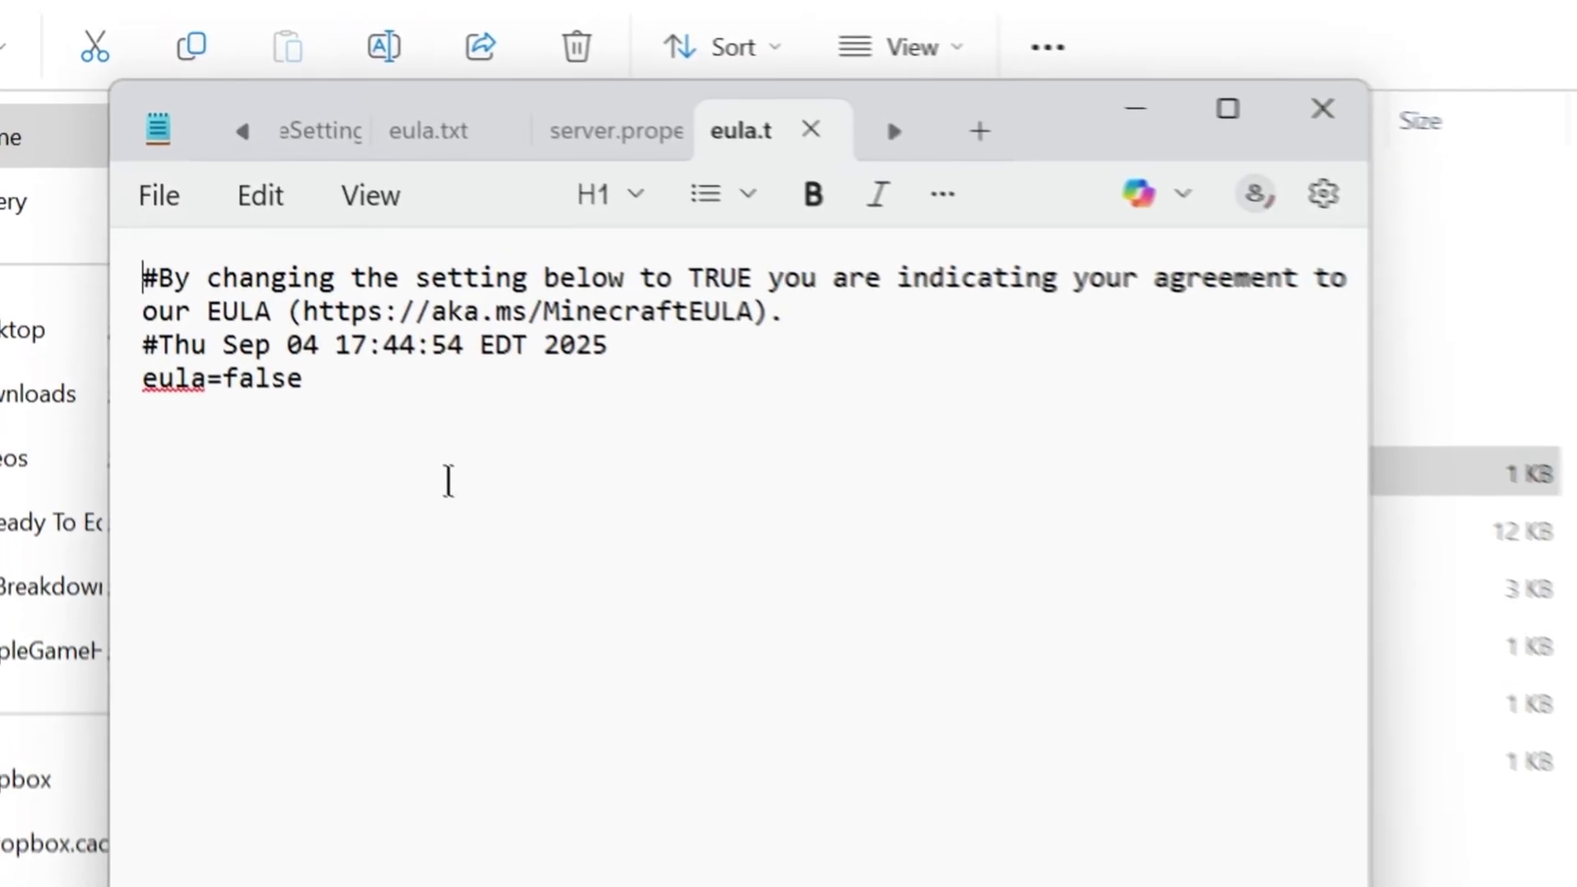
left_click_drag(329, 413, 239, 411)
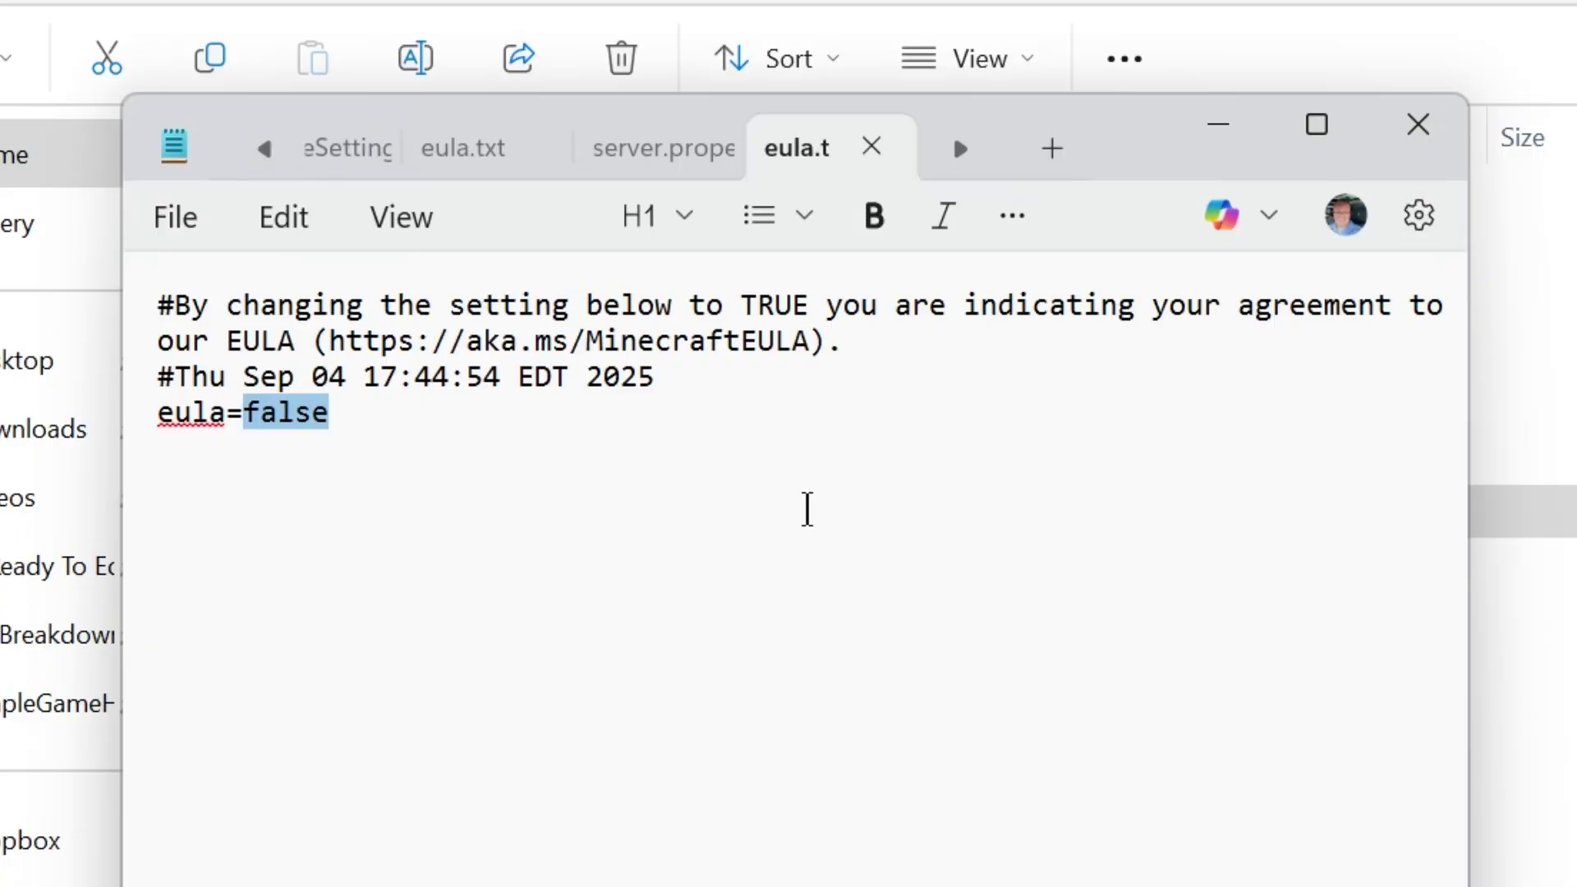
type("tru")
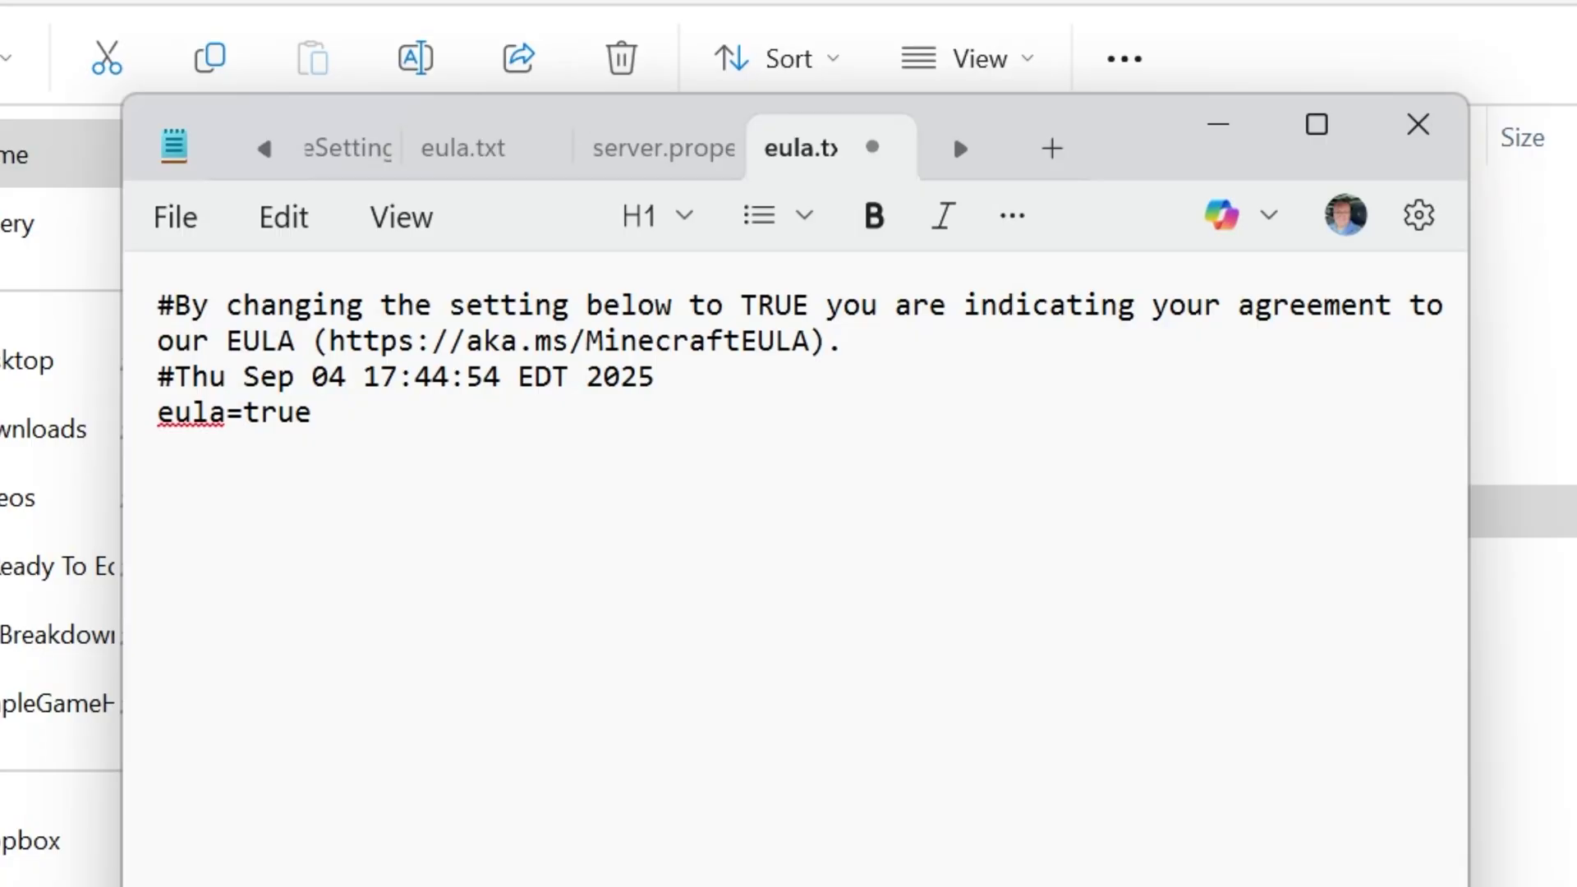
left_click_drag(827, 345, 159, 345)
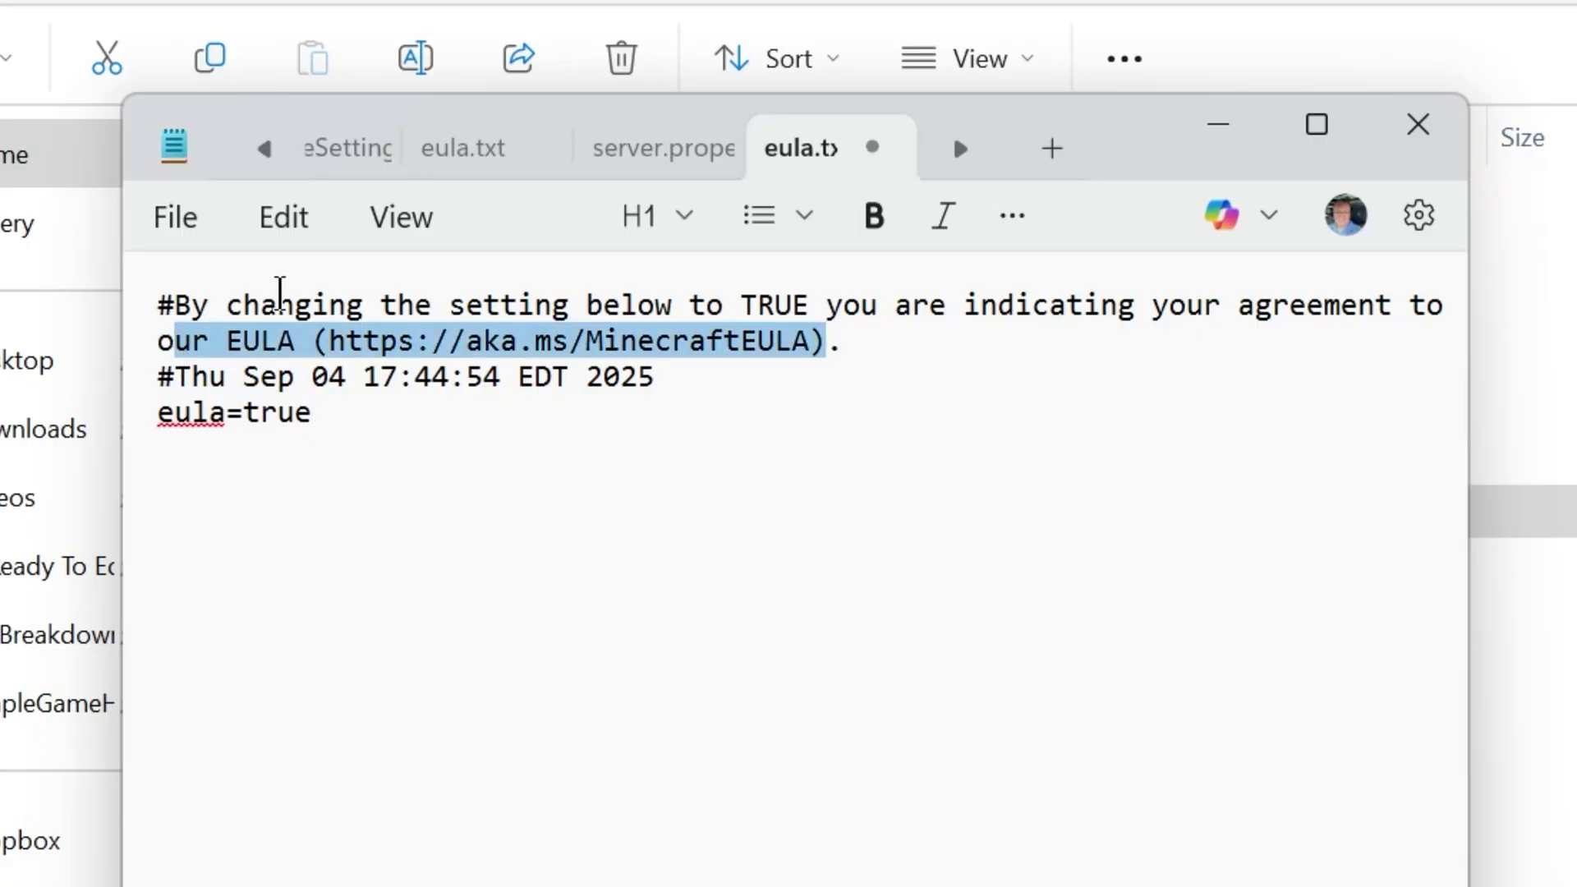
left_click(181, 221)
left_click(308, 655)
left_click(1419, 125)
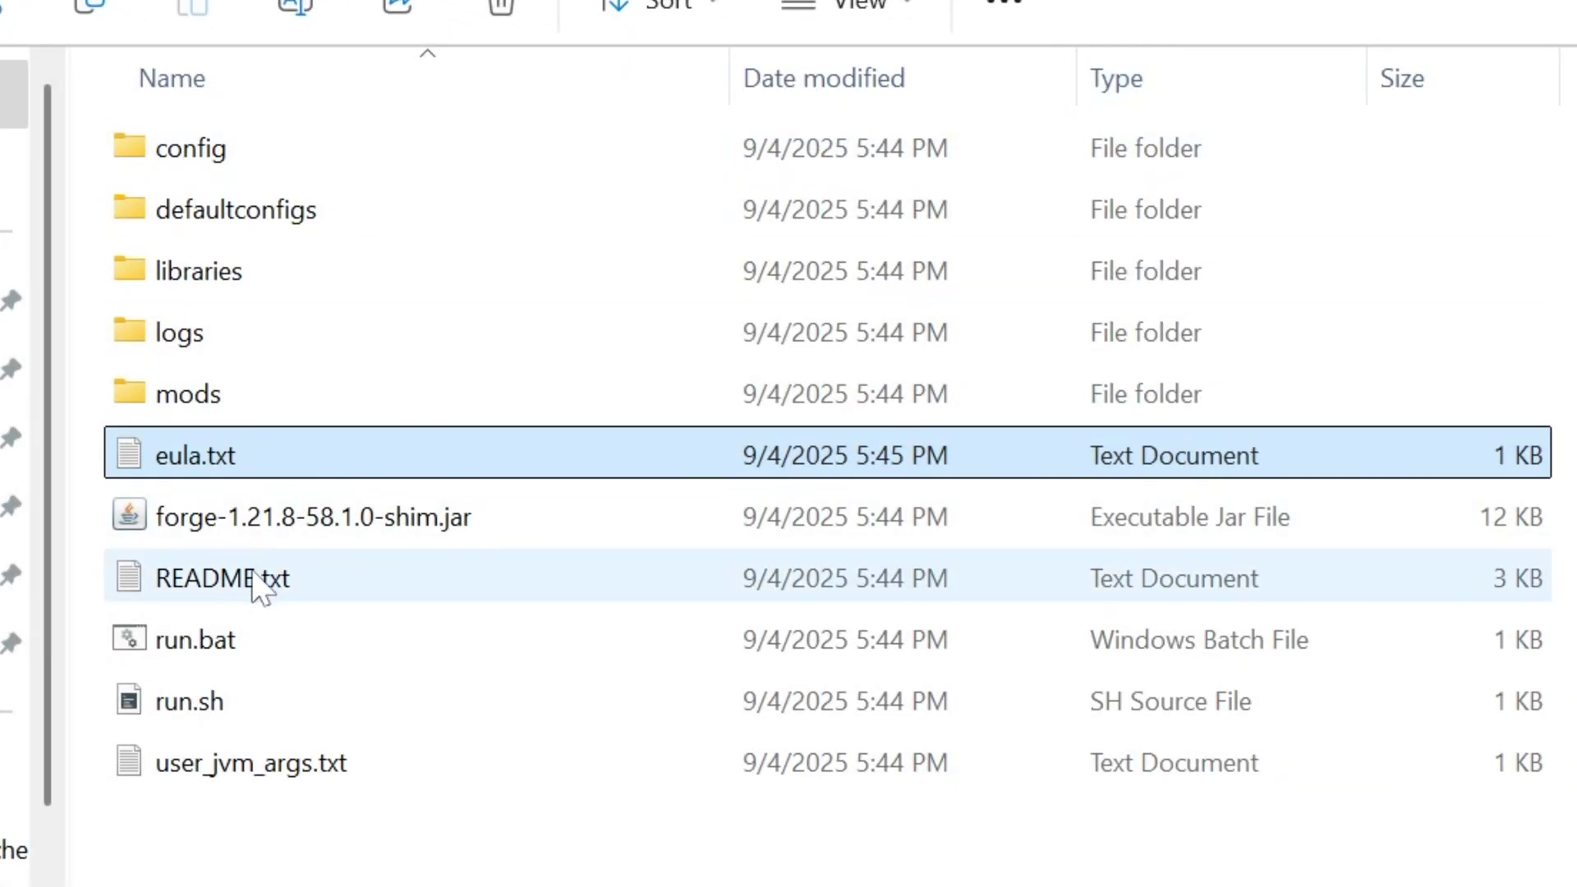
Step: Start the Forge server with run.bat and return to the folder once it has loaded
double_click(244, 643)
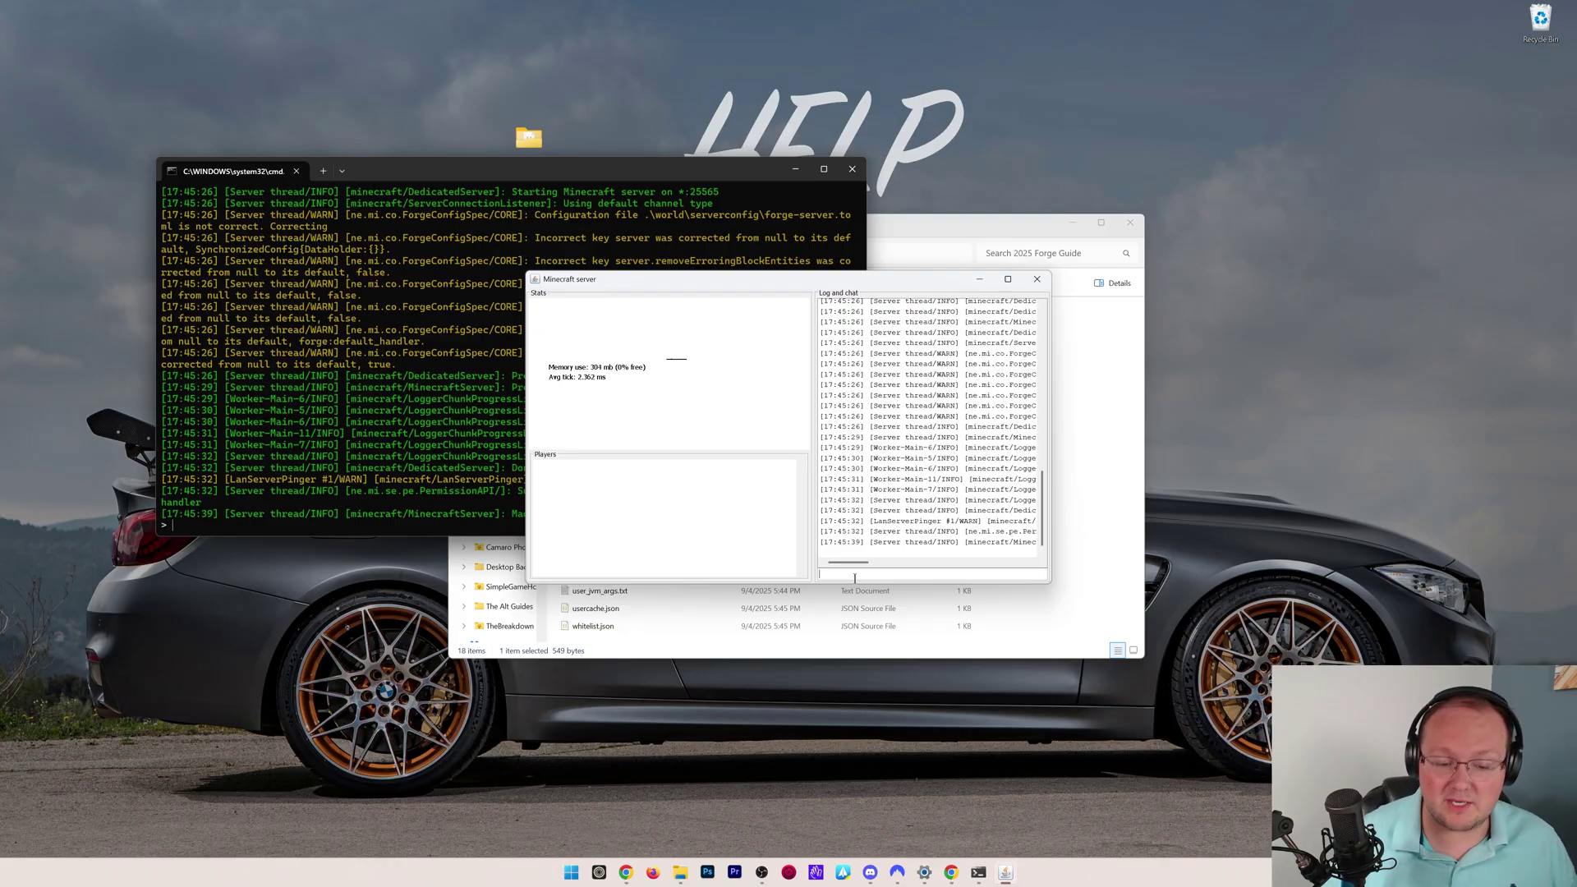
key("alt+Tab")
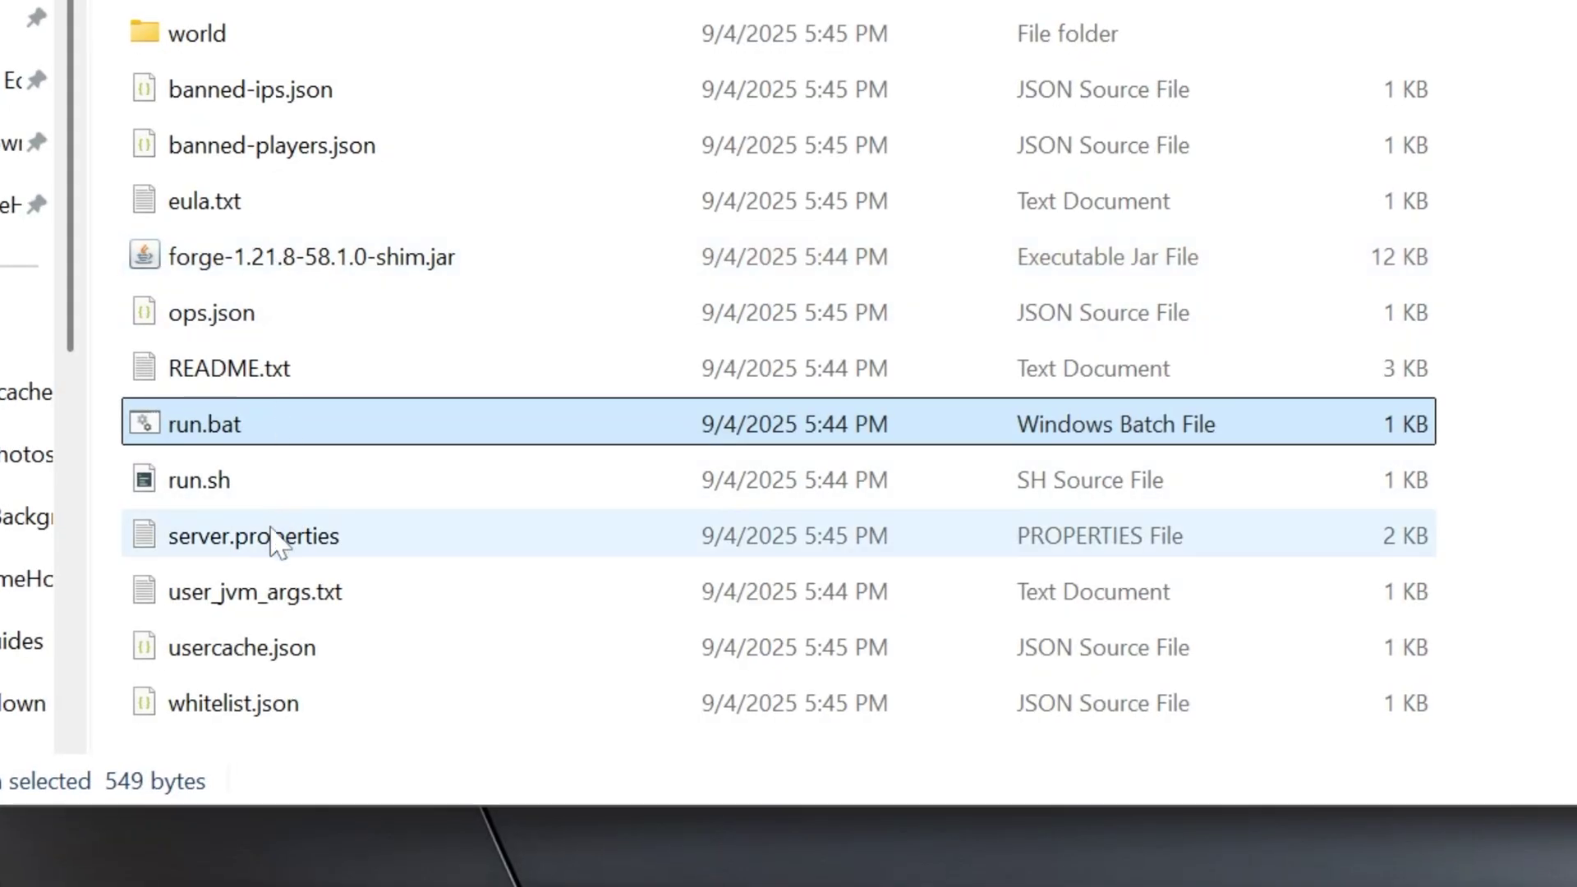
Step: Open server.properties in Notepad and review defaults like server-port=25565 and max-players=20
double_click(274, 541)
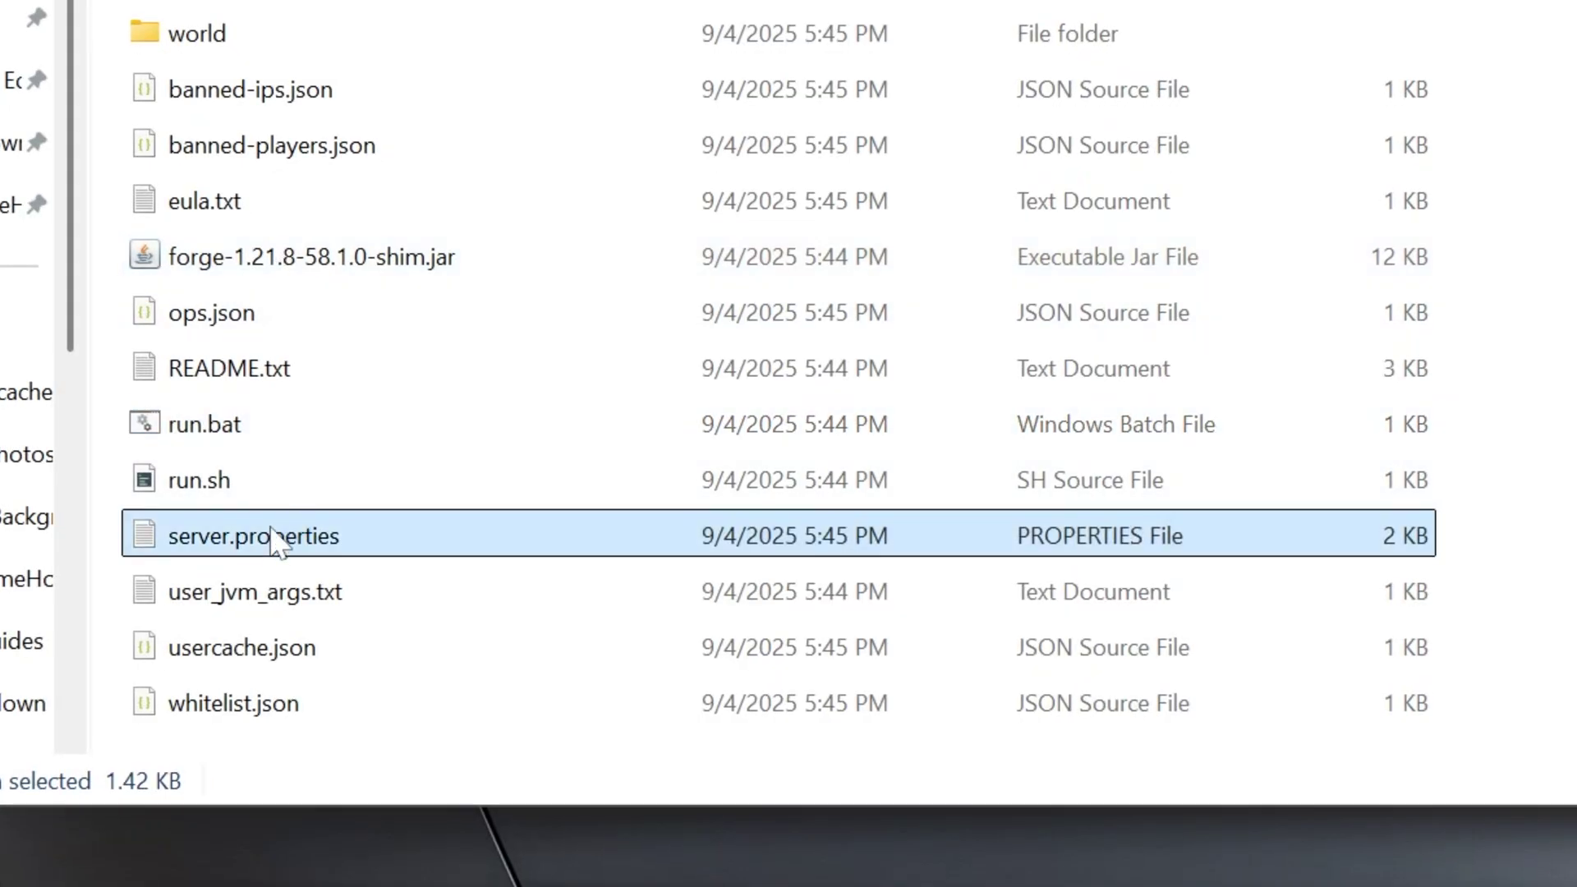
scroll(543, 503, "down", 8)
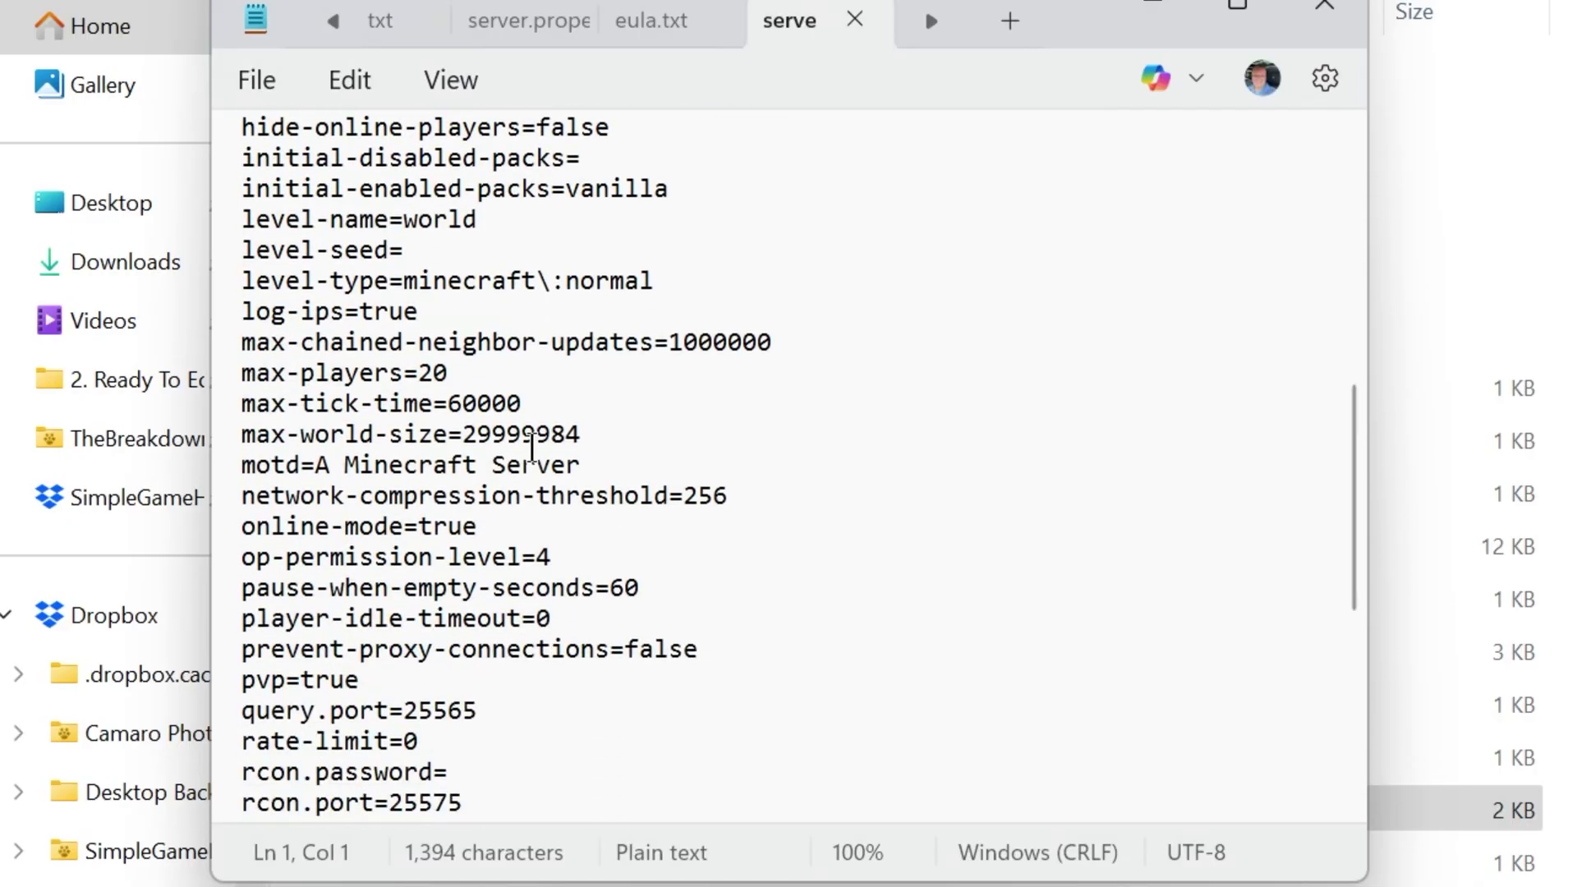
scroll(533, 448, "down", 6)
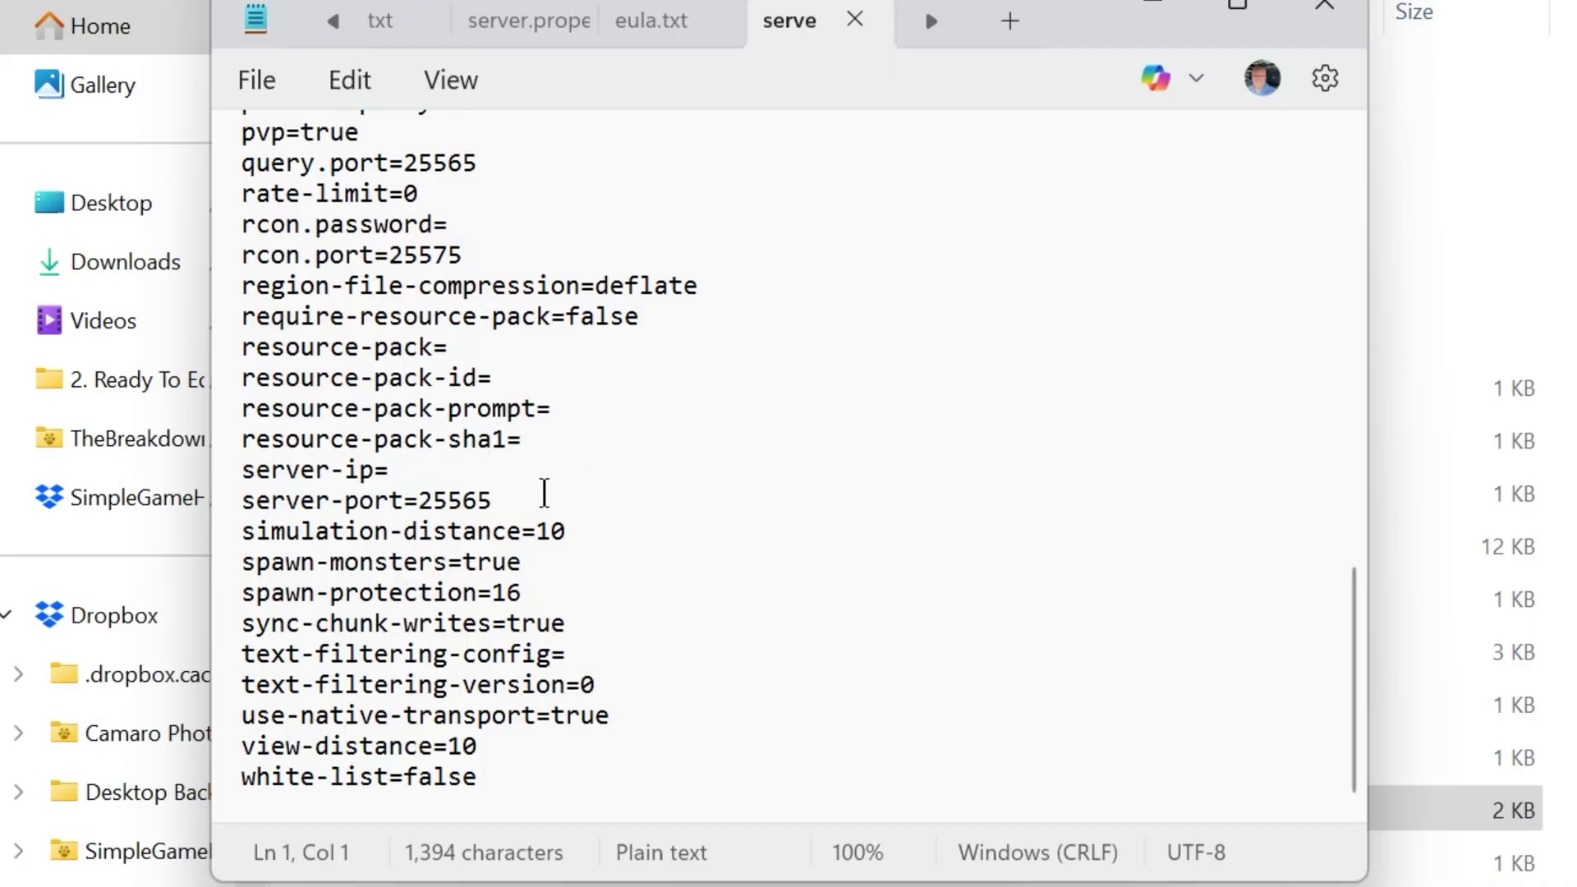
scroll(574, 510, "up", 14)
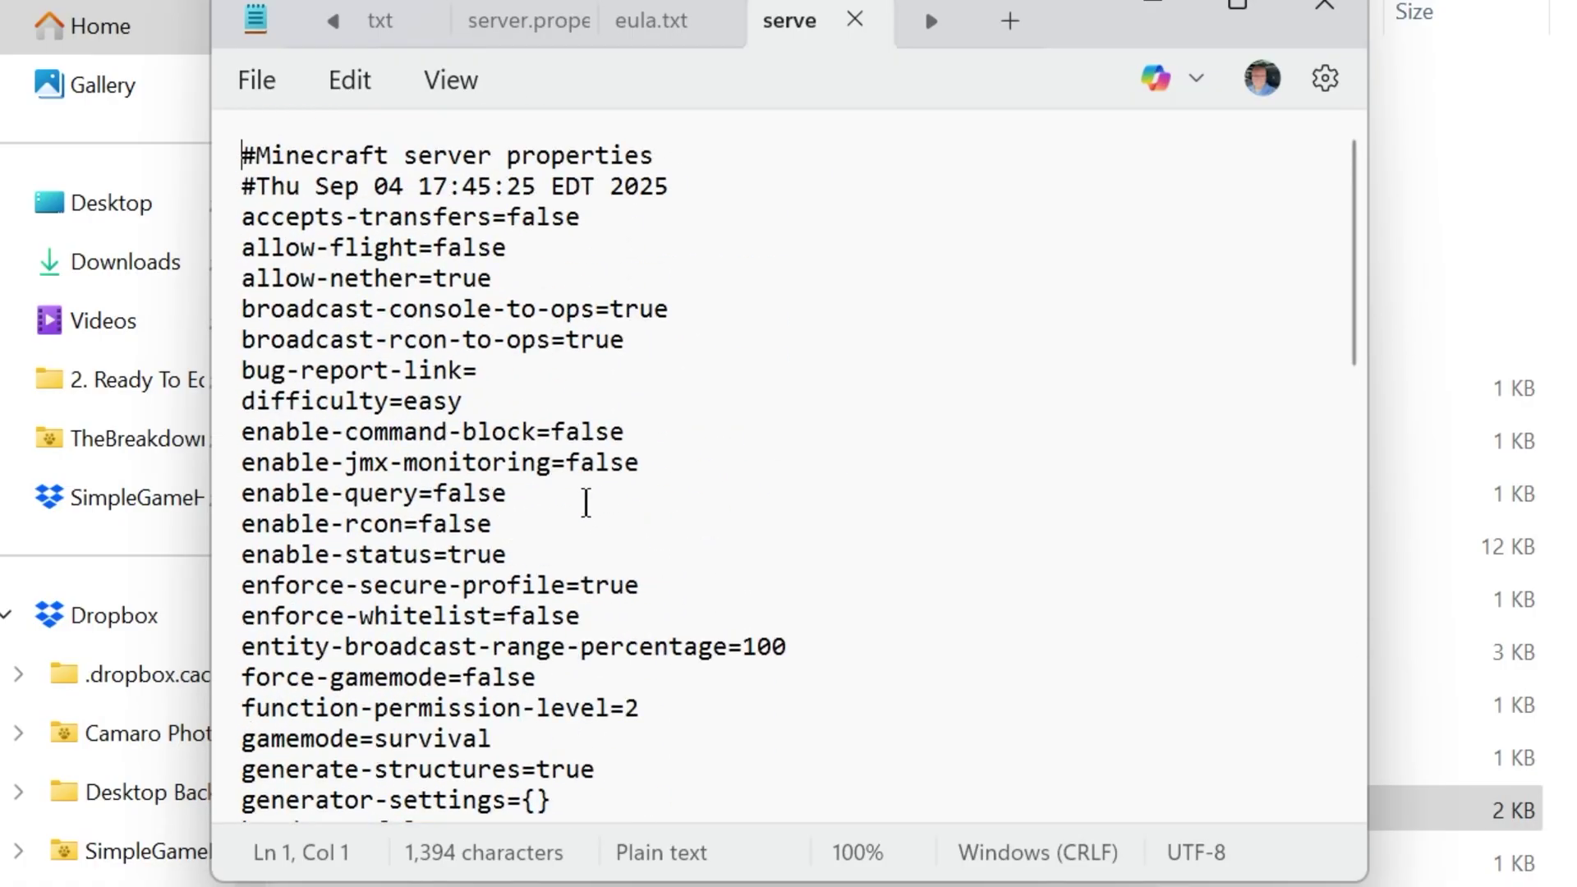
Step: Close server.properties and check that the server's mods folder is empty
left_click(1319, 16)
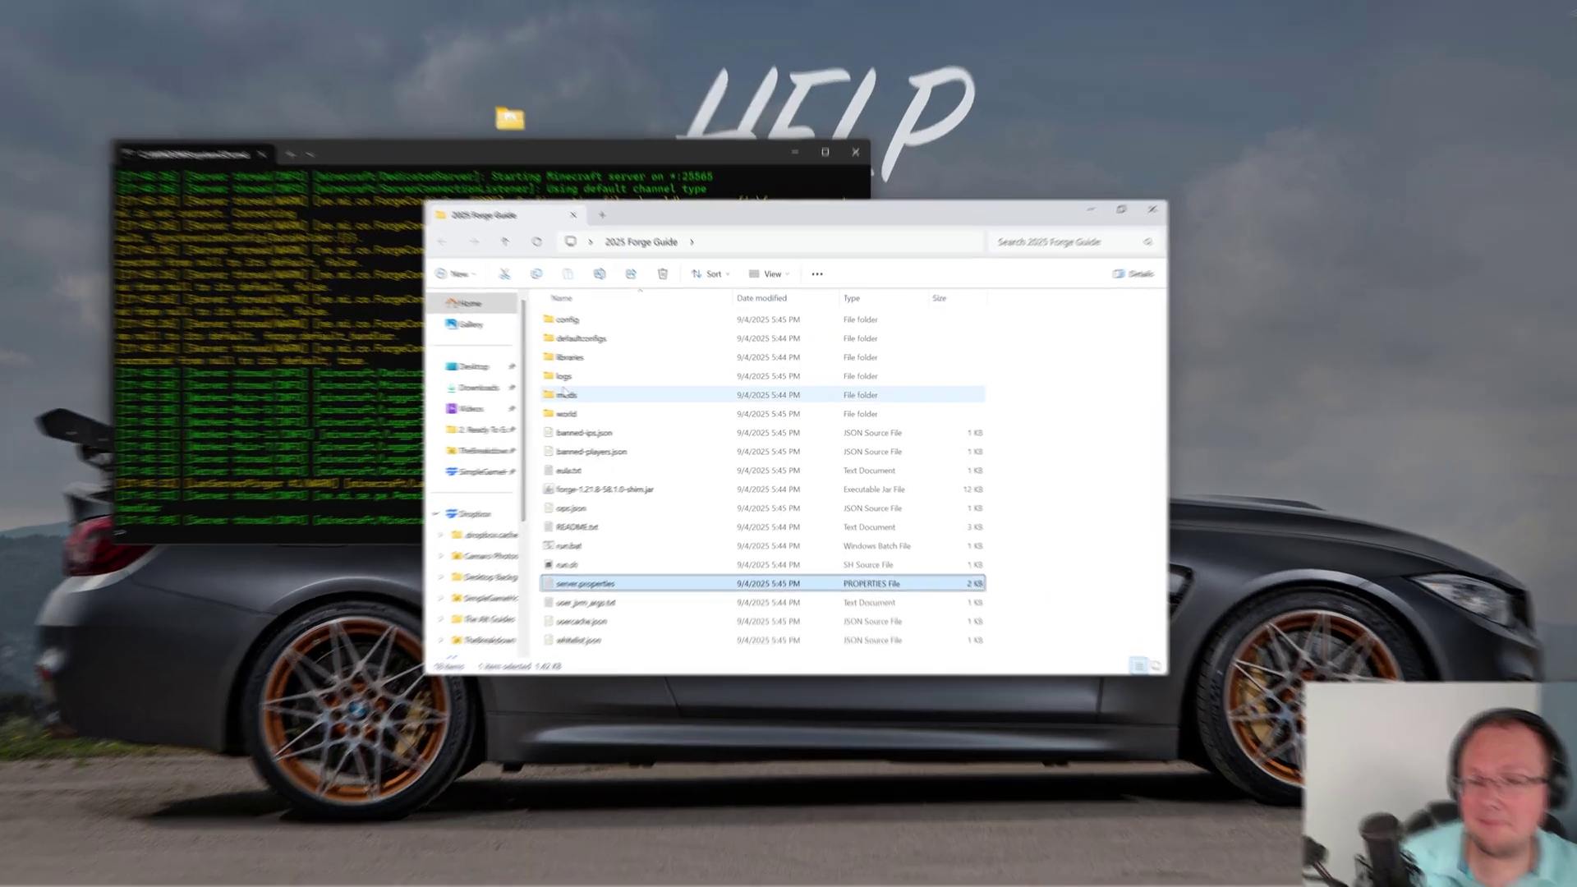
mouse_move(609, 403)
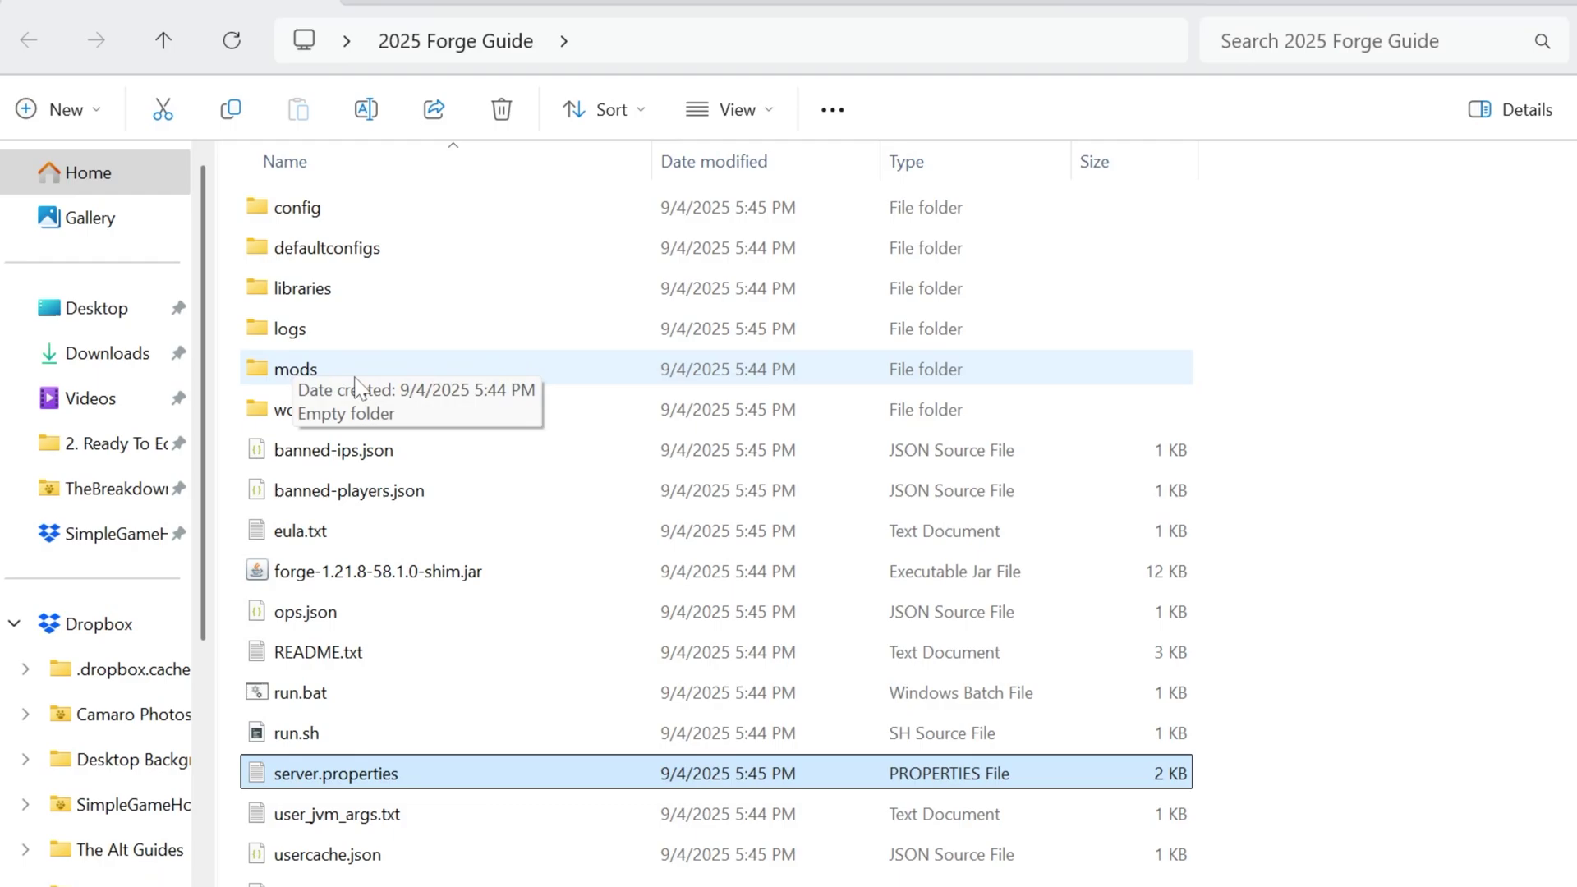
double_click(355, 376)
key("alt+Left")
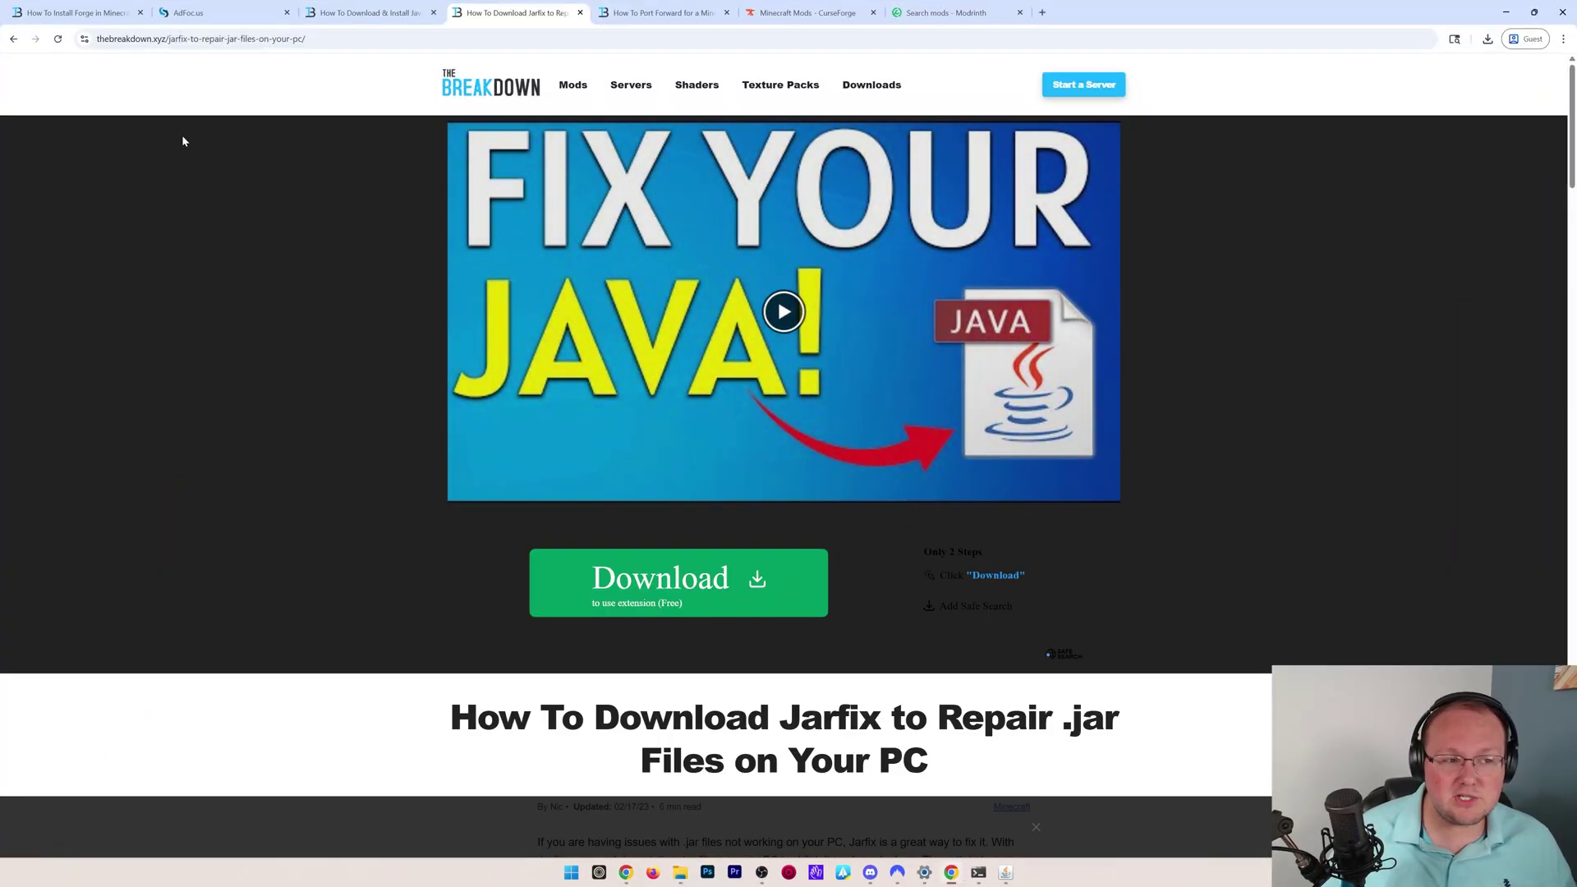
Step: Find Waystones in CurseForge's Minecraft mods list and open its page
left_click(787, 14)
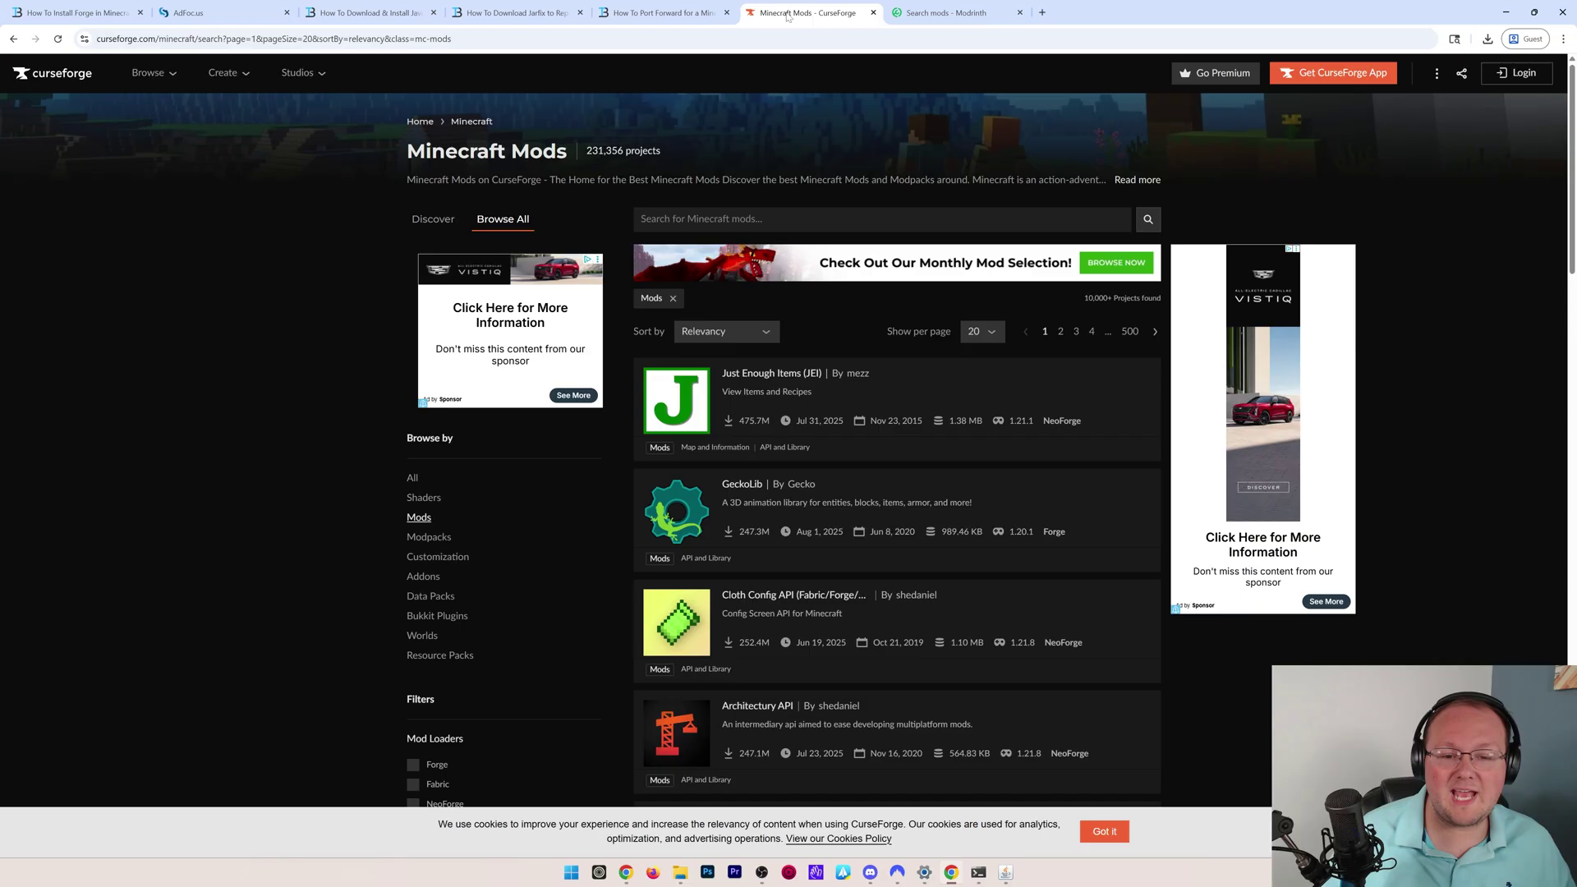
left_click(902, 18)
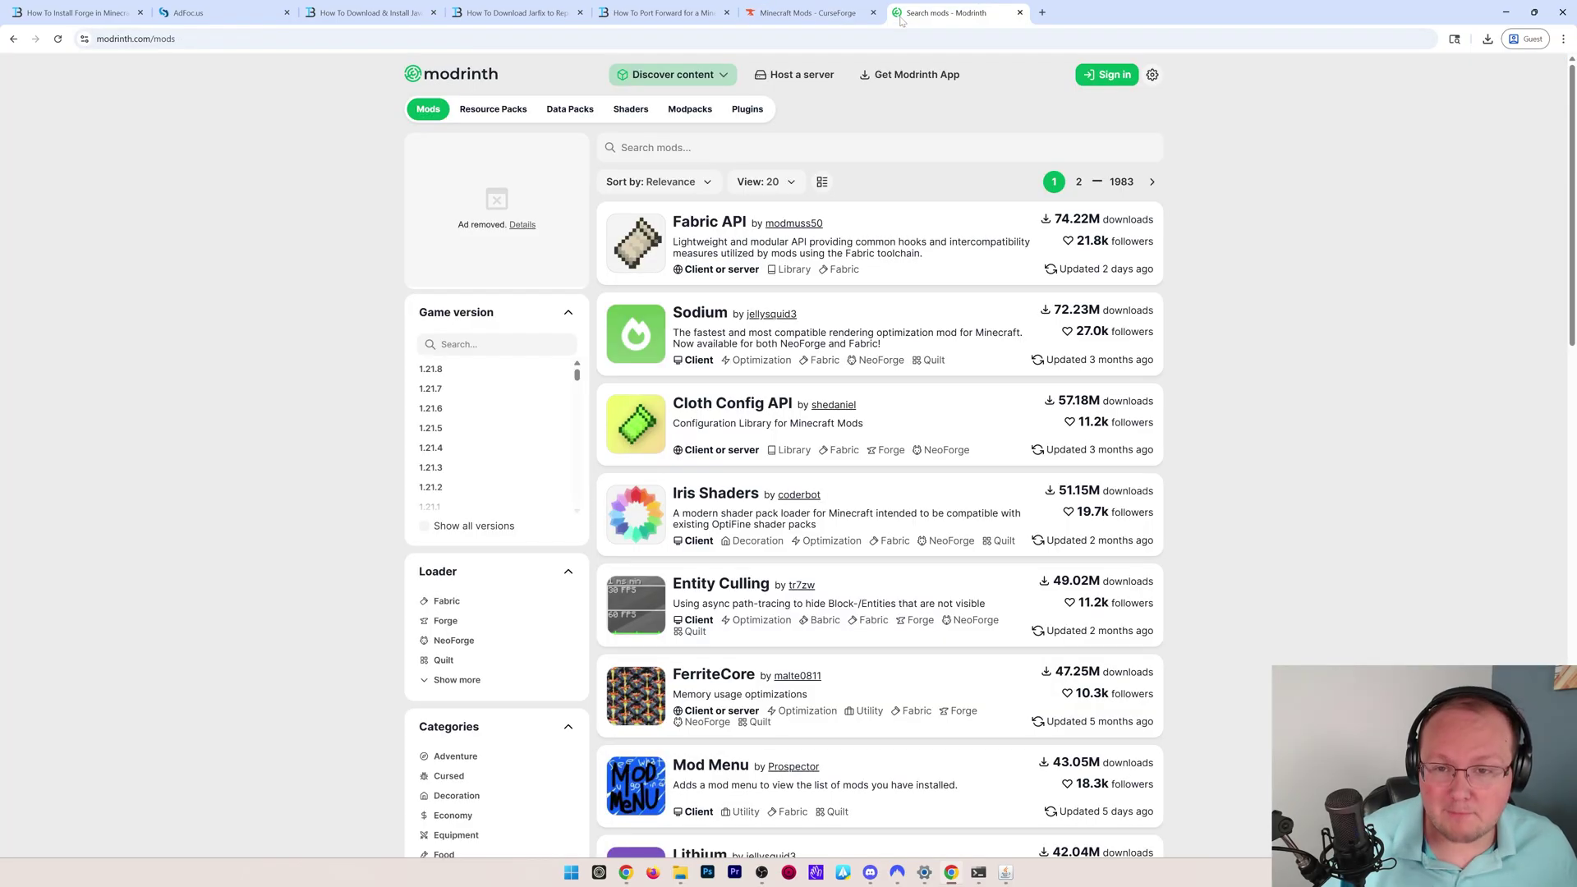
left_click(826, 25)
scroll(726, 197, "down", 9)
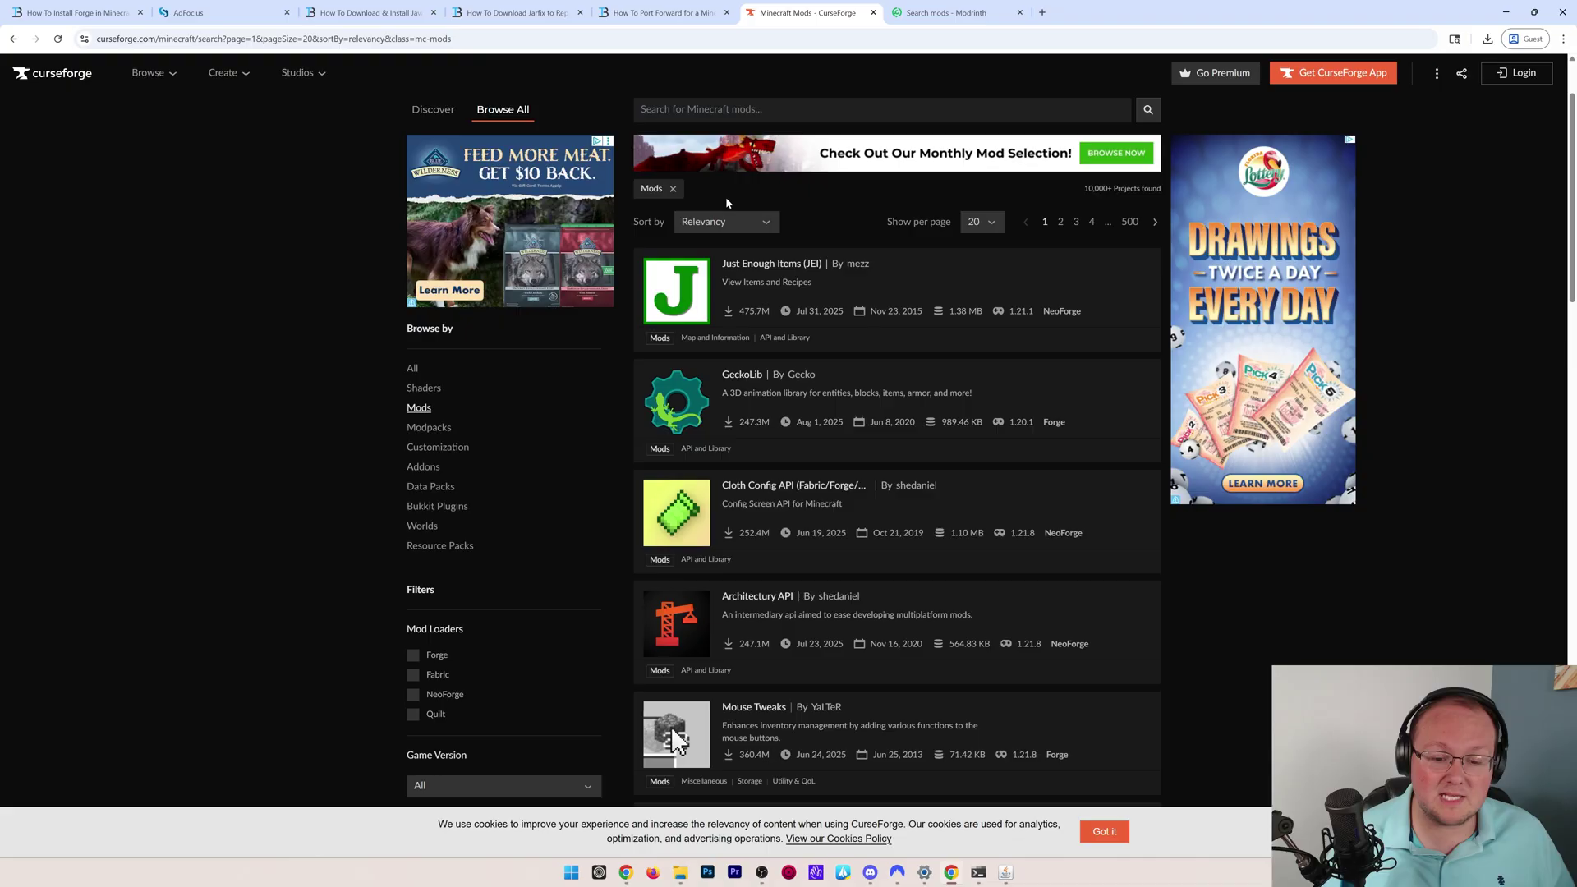
scroll(735, 242, "down", 15)
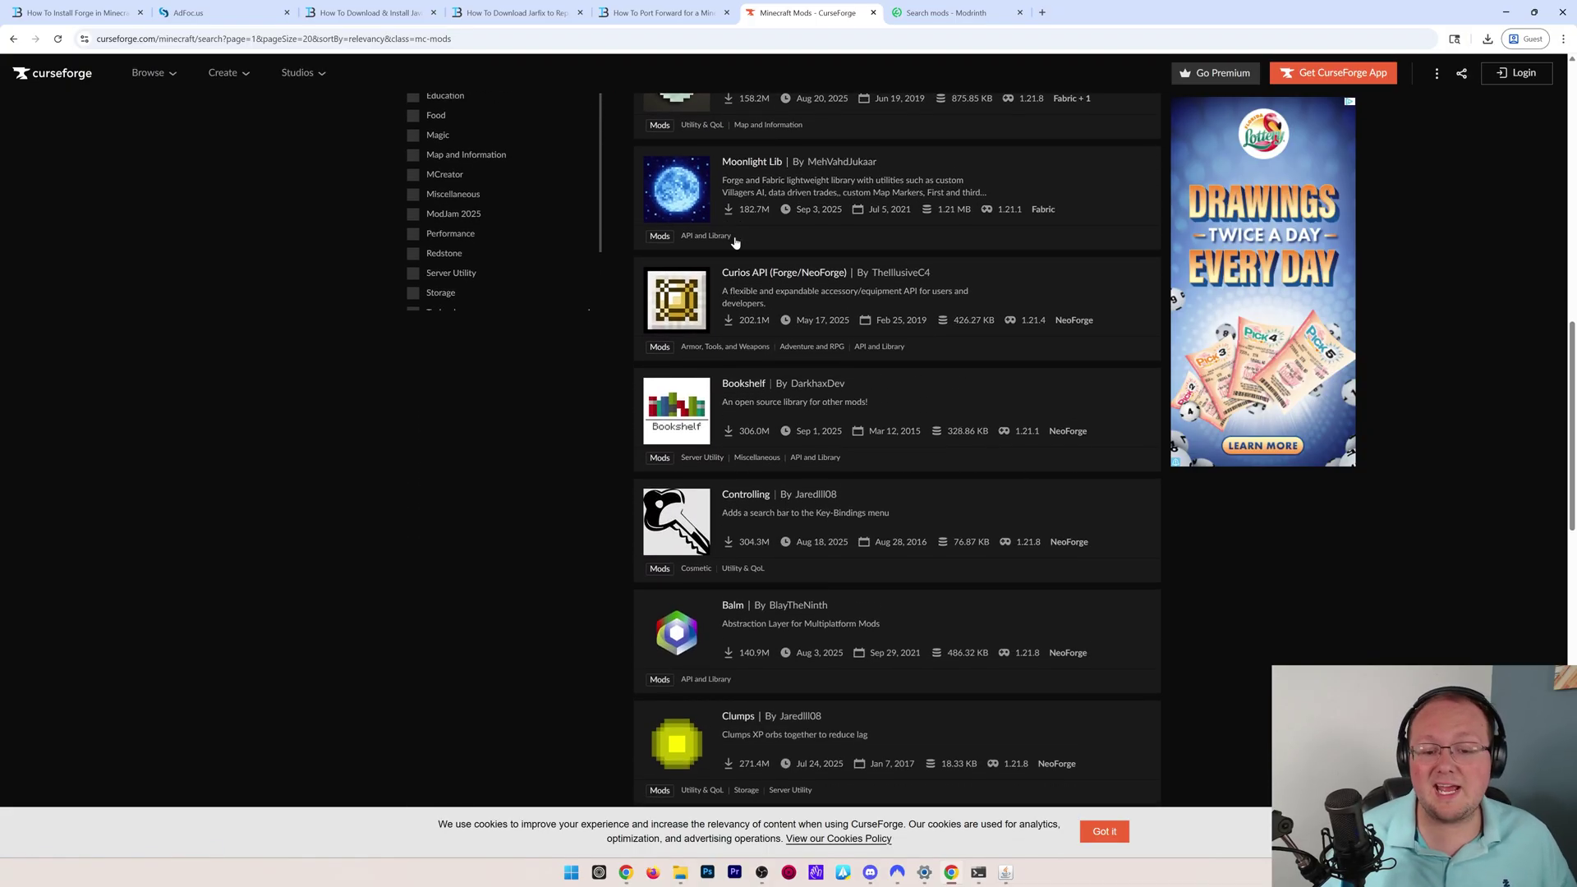
scroll(735, 241, "down", 2)
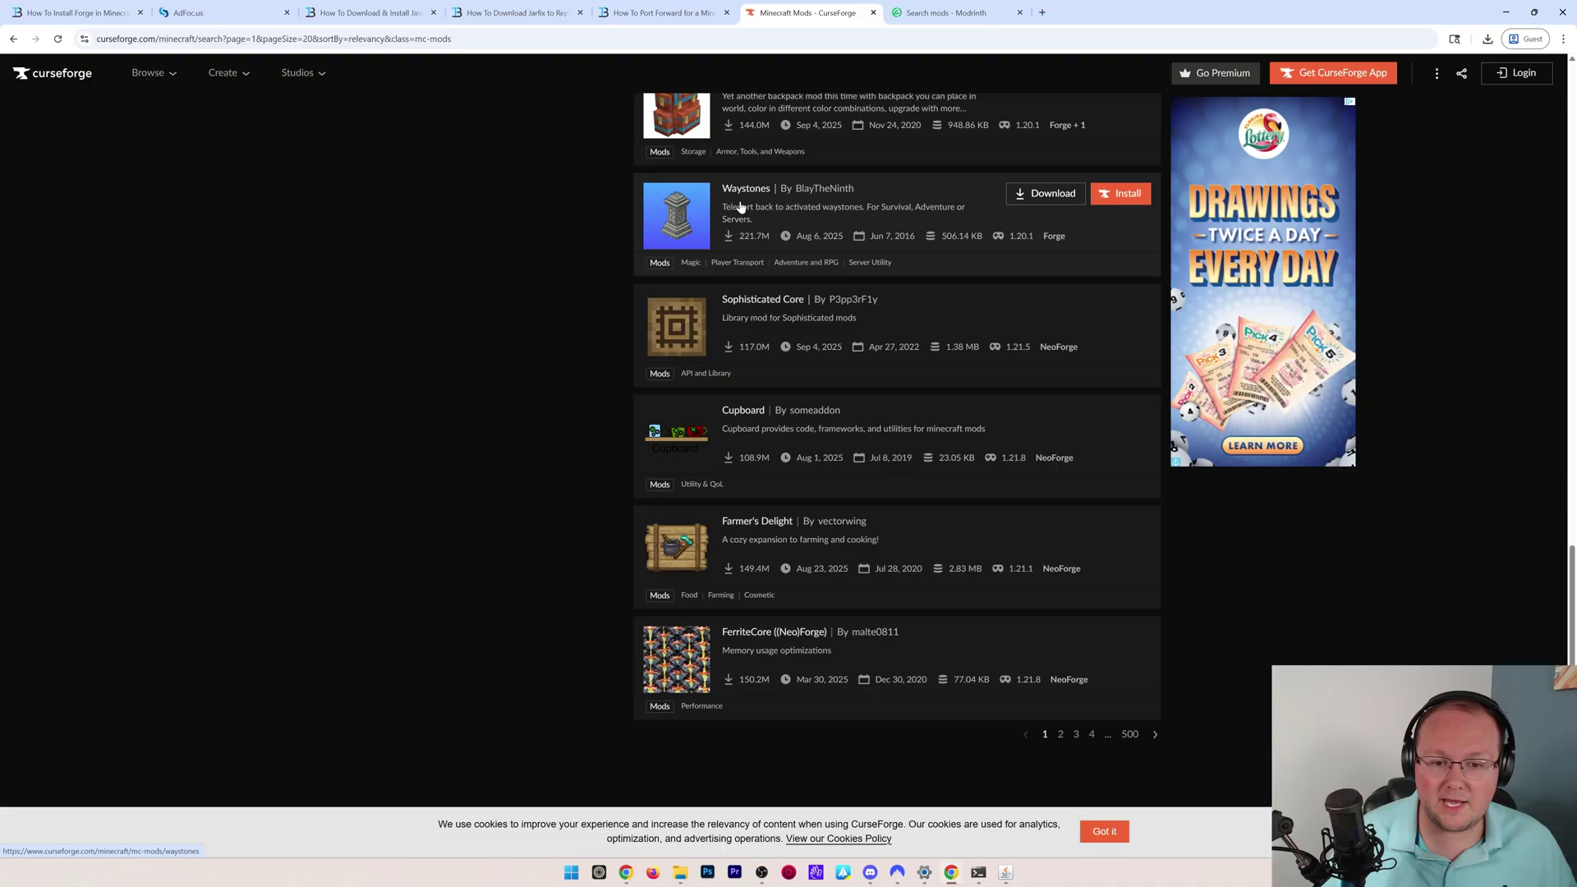
left_click(739, 200)
Step: Filter the Waystones files to game version 1.21.8 and the Forge loader
left_click(624, 297)
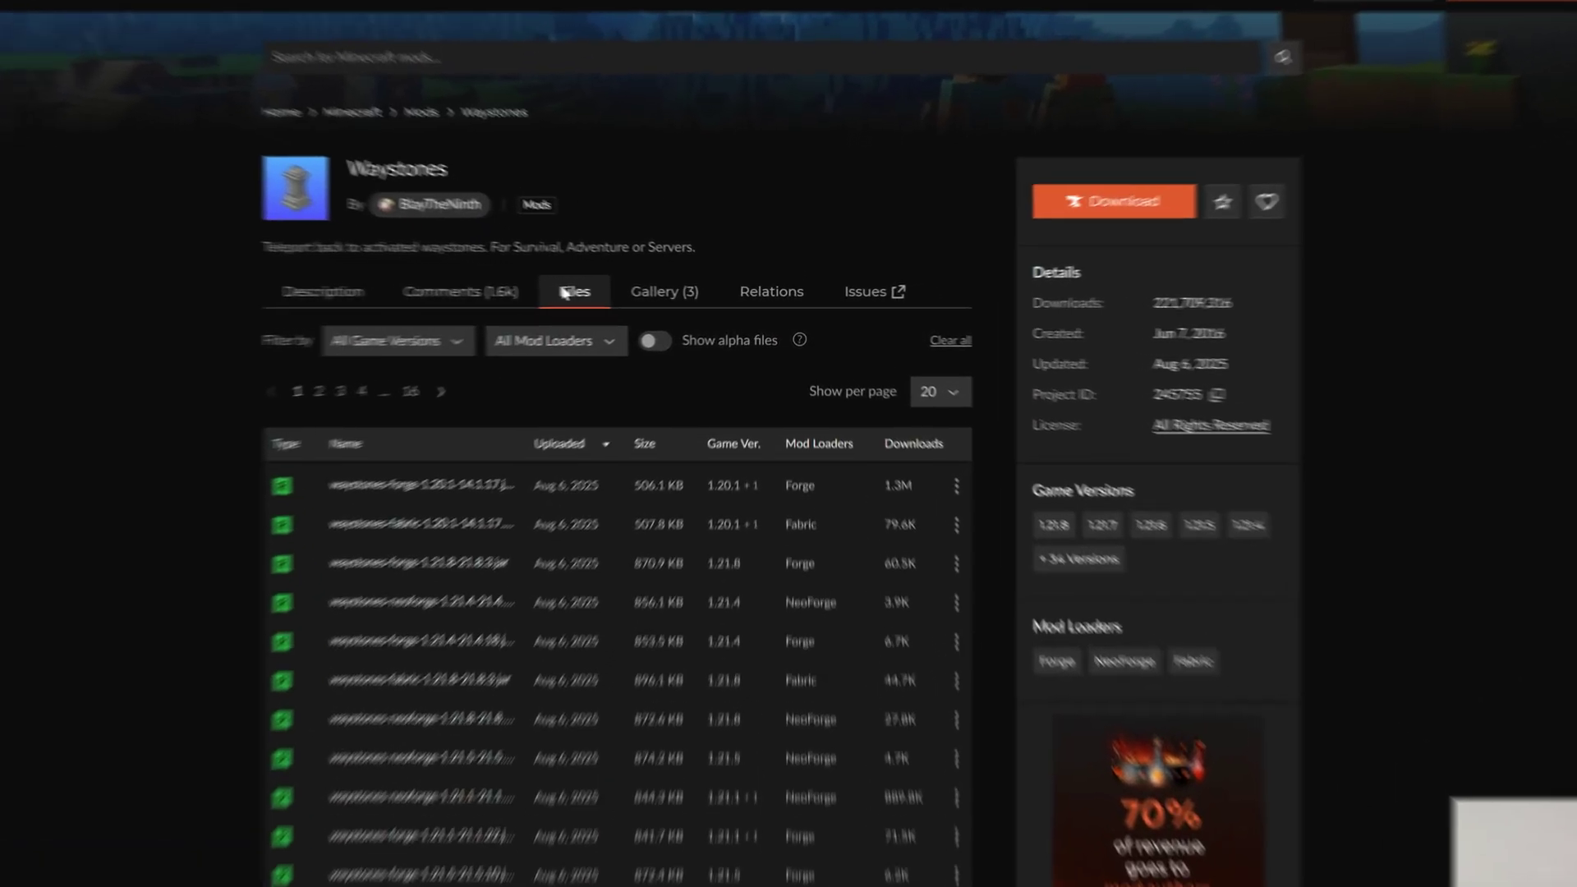
left_click(526, 328)
left_click(485, 375)
left_click(534, 330)
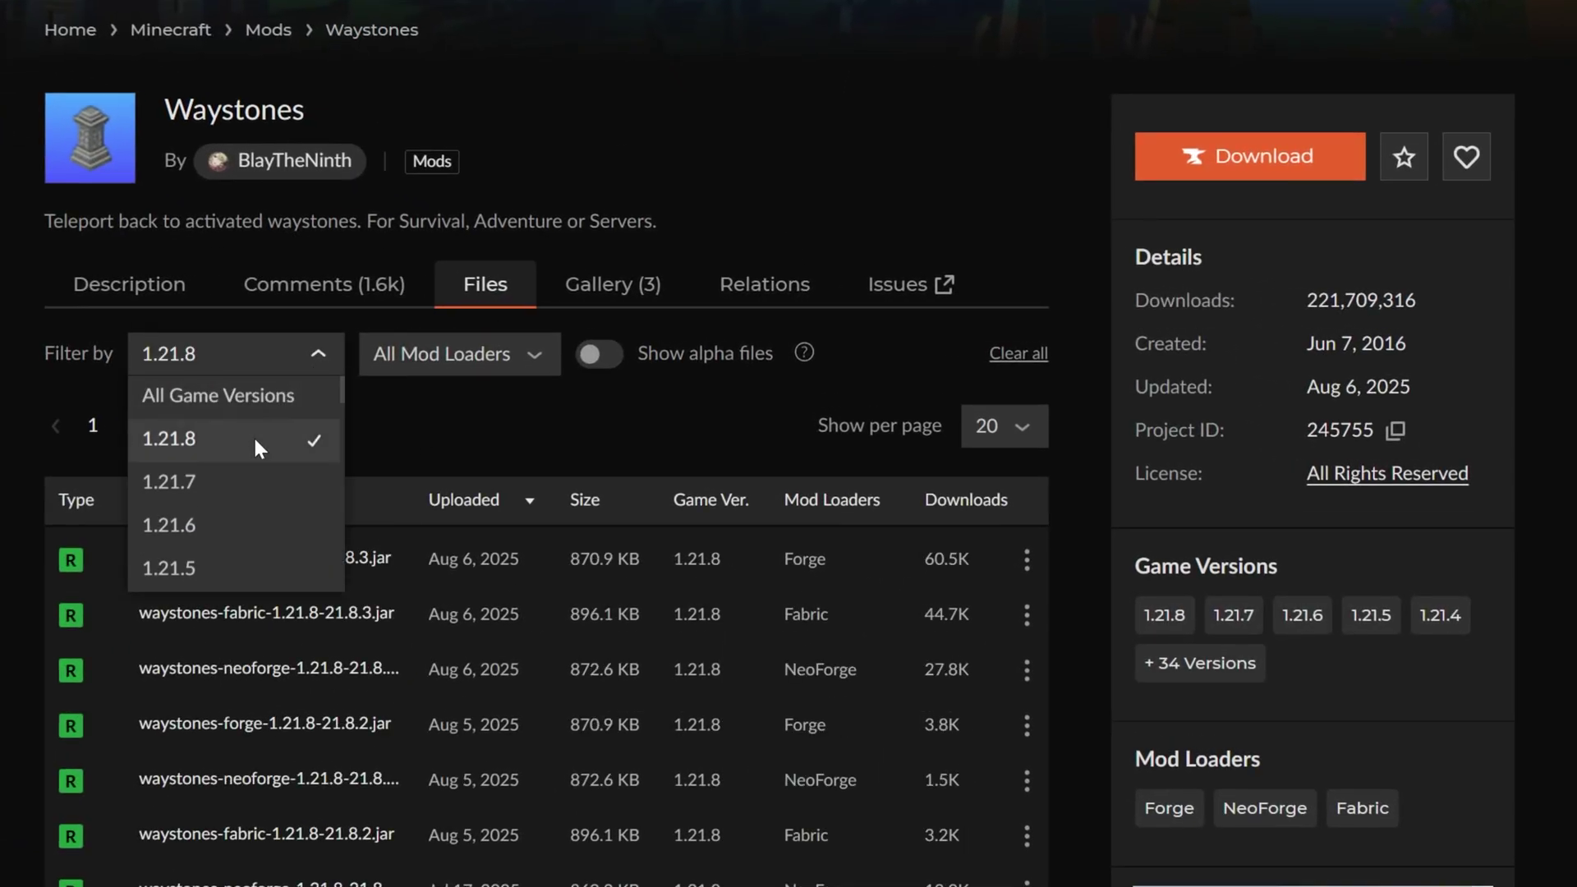
left_click(253, 437)
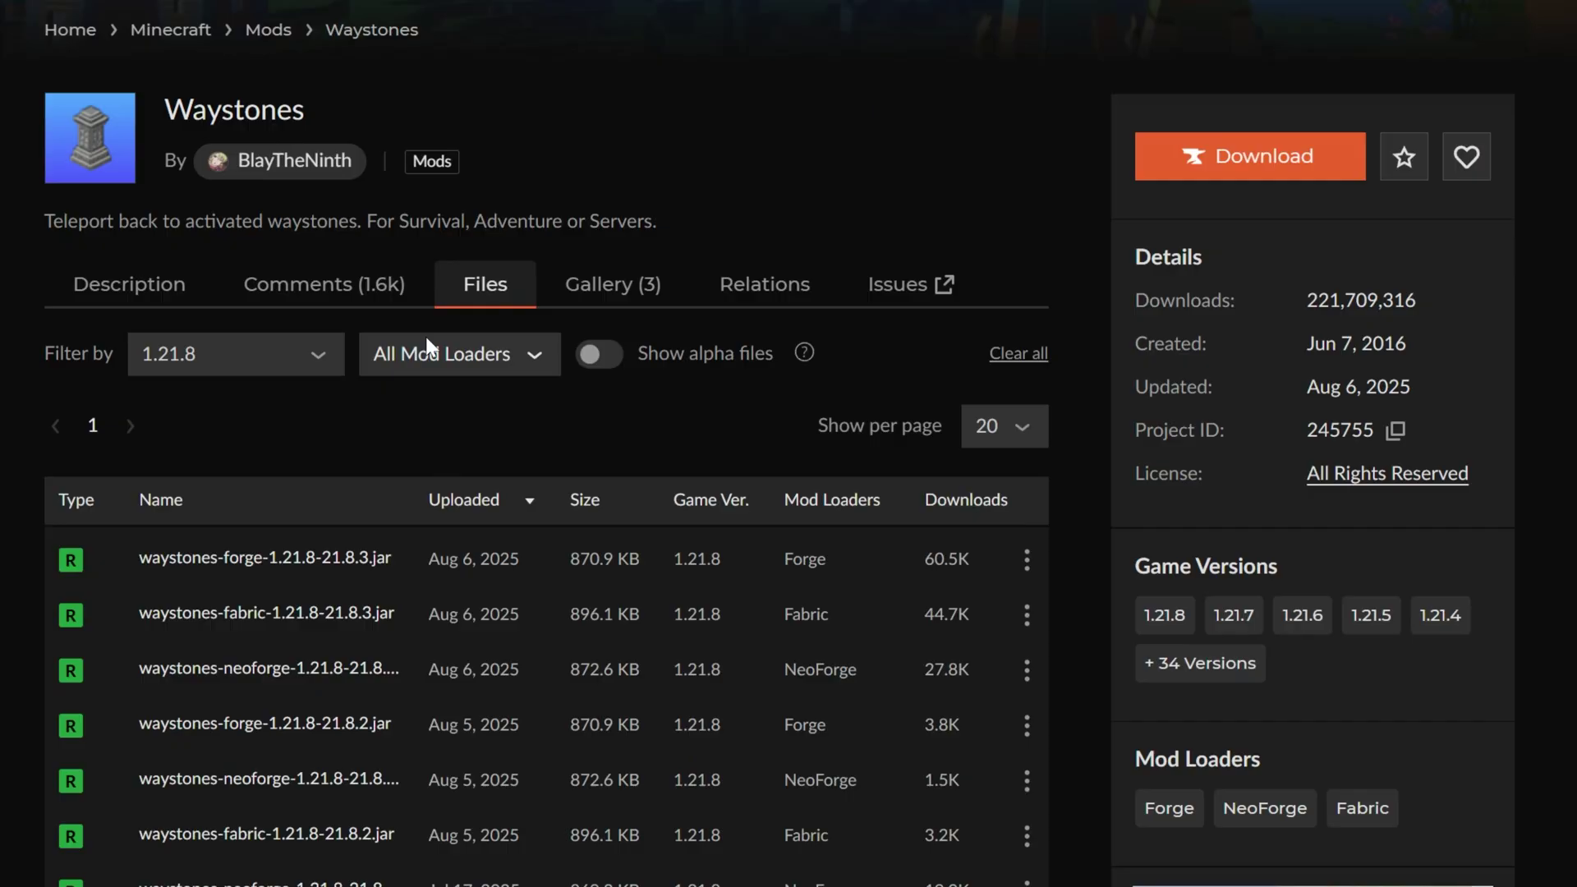
left_click(436, 354)
left_click(427, 433)
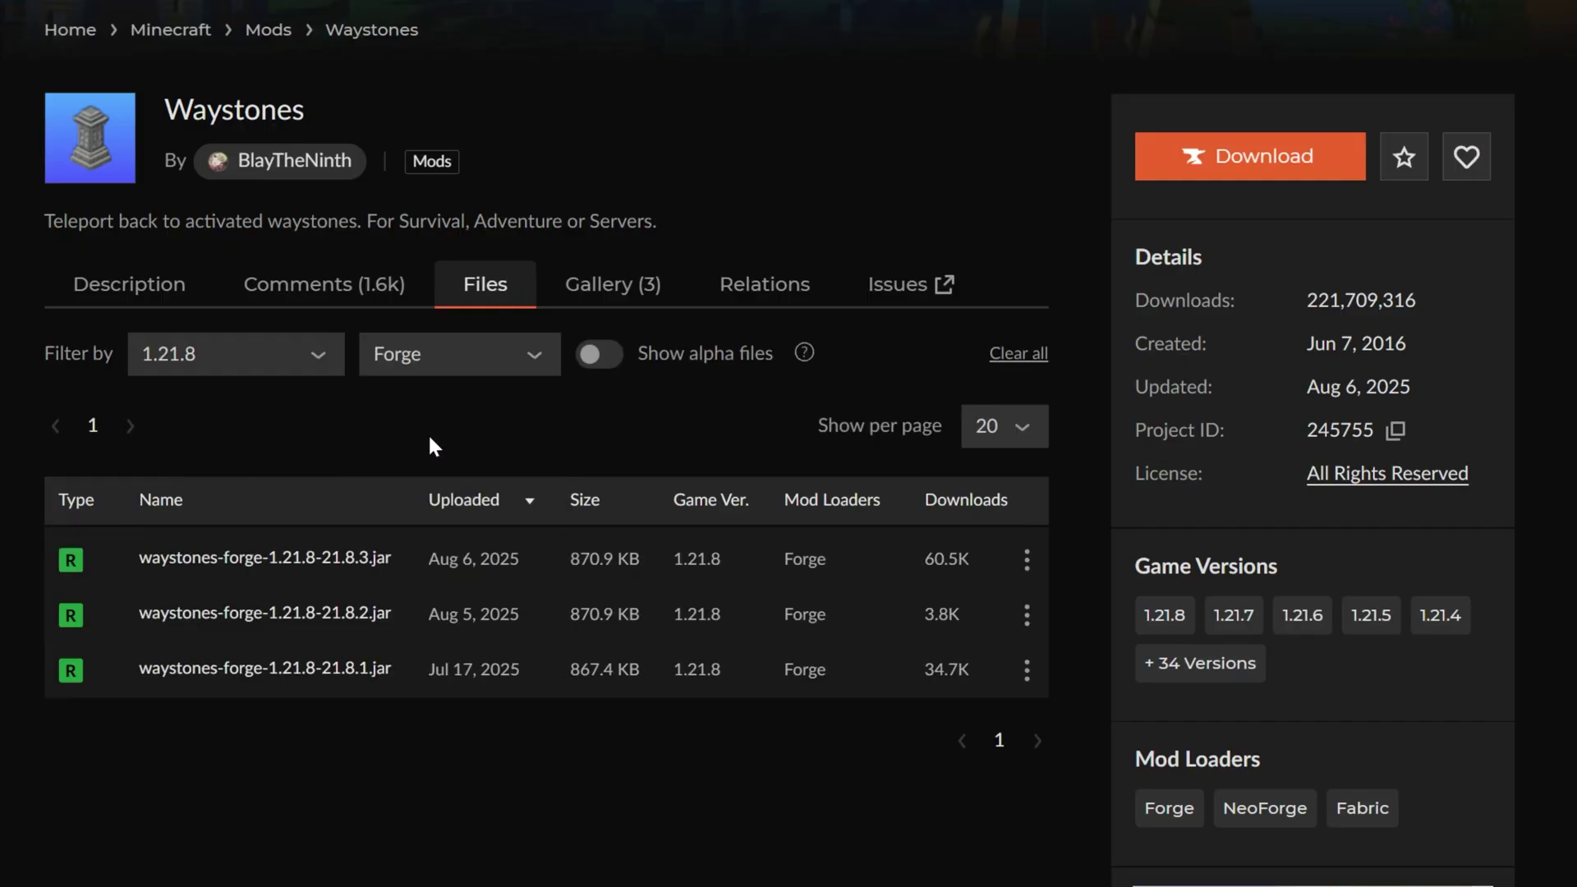
Step: Download and save waystones-forge-1.21.8-21.8.3.jar
left_click(369, 557)
scroll(378, 641, "down", 5)
left_click(394, 542)
scroll(97, 435, "down", 4)
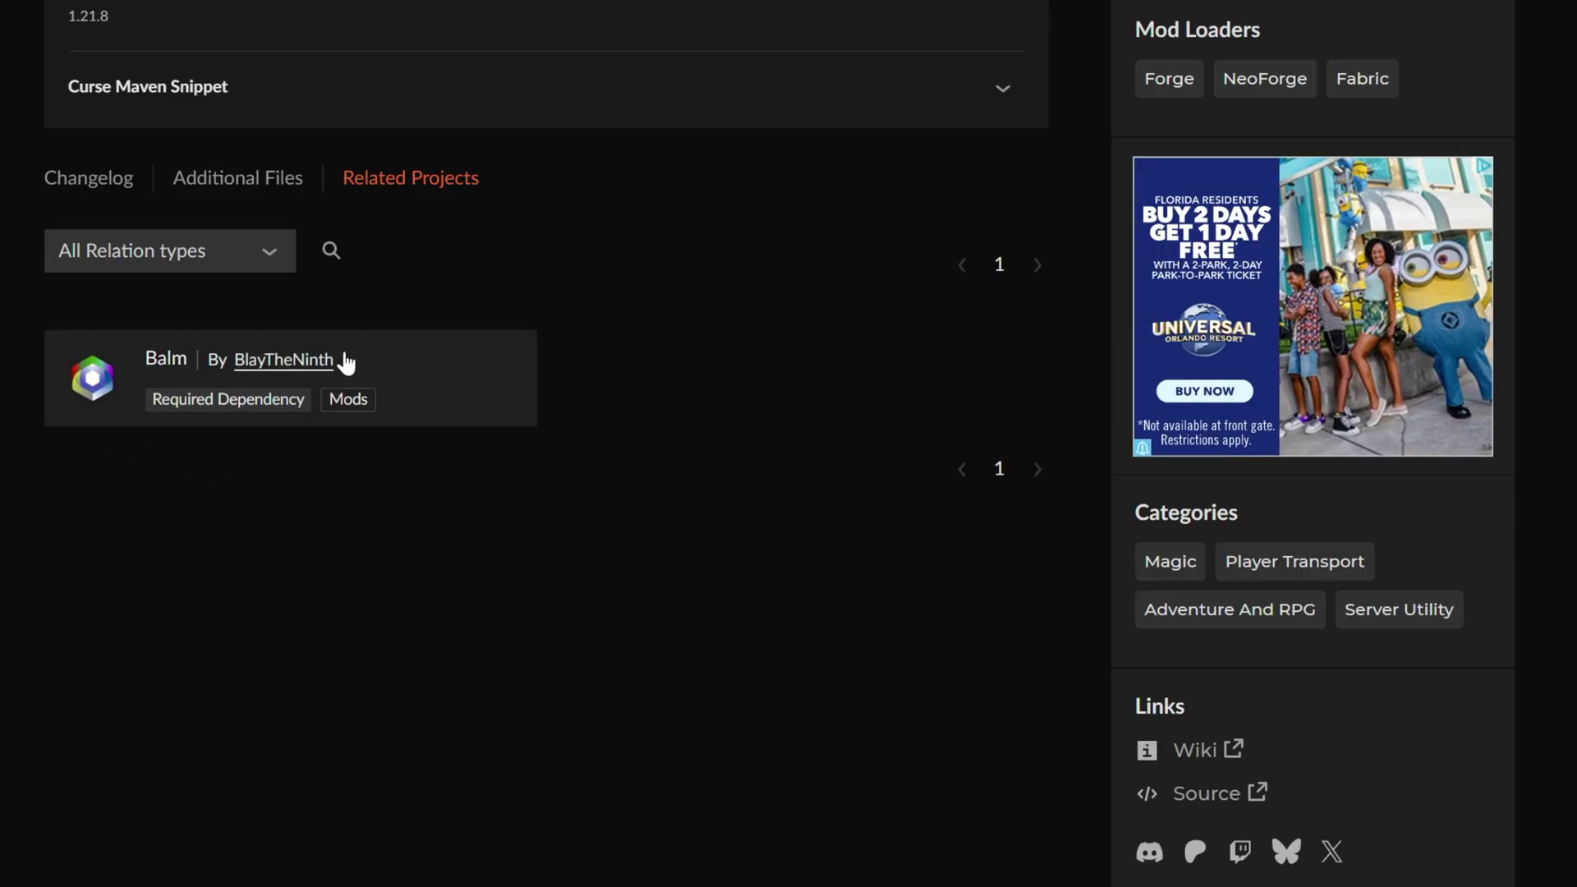
scroll(443, 362, "up", 3)
scroll(687, 391, "up", 7)
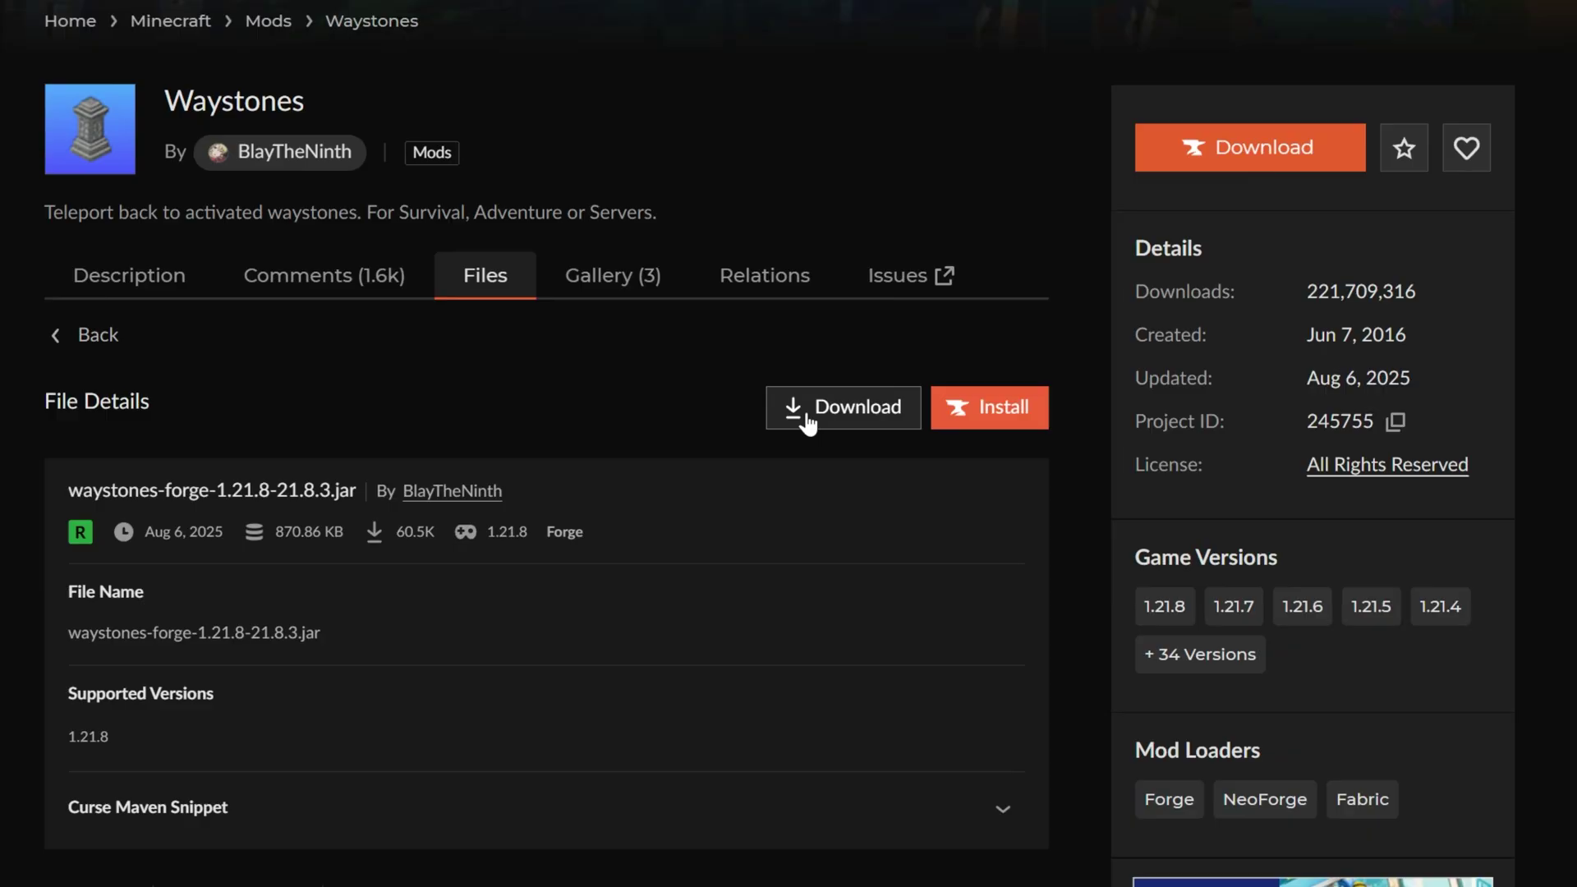
left_click(809, 424)
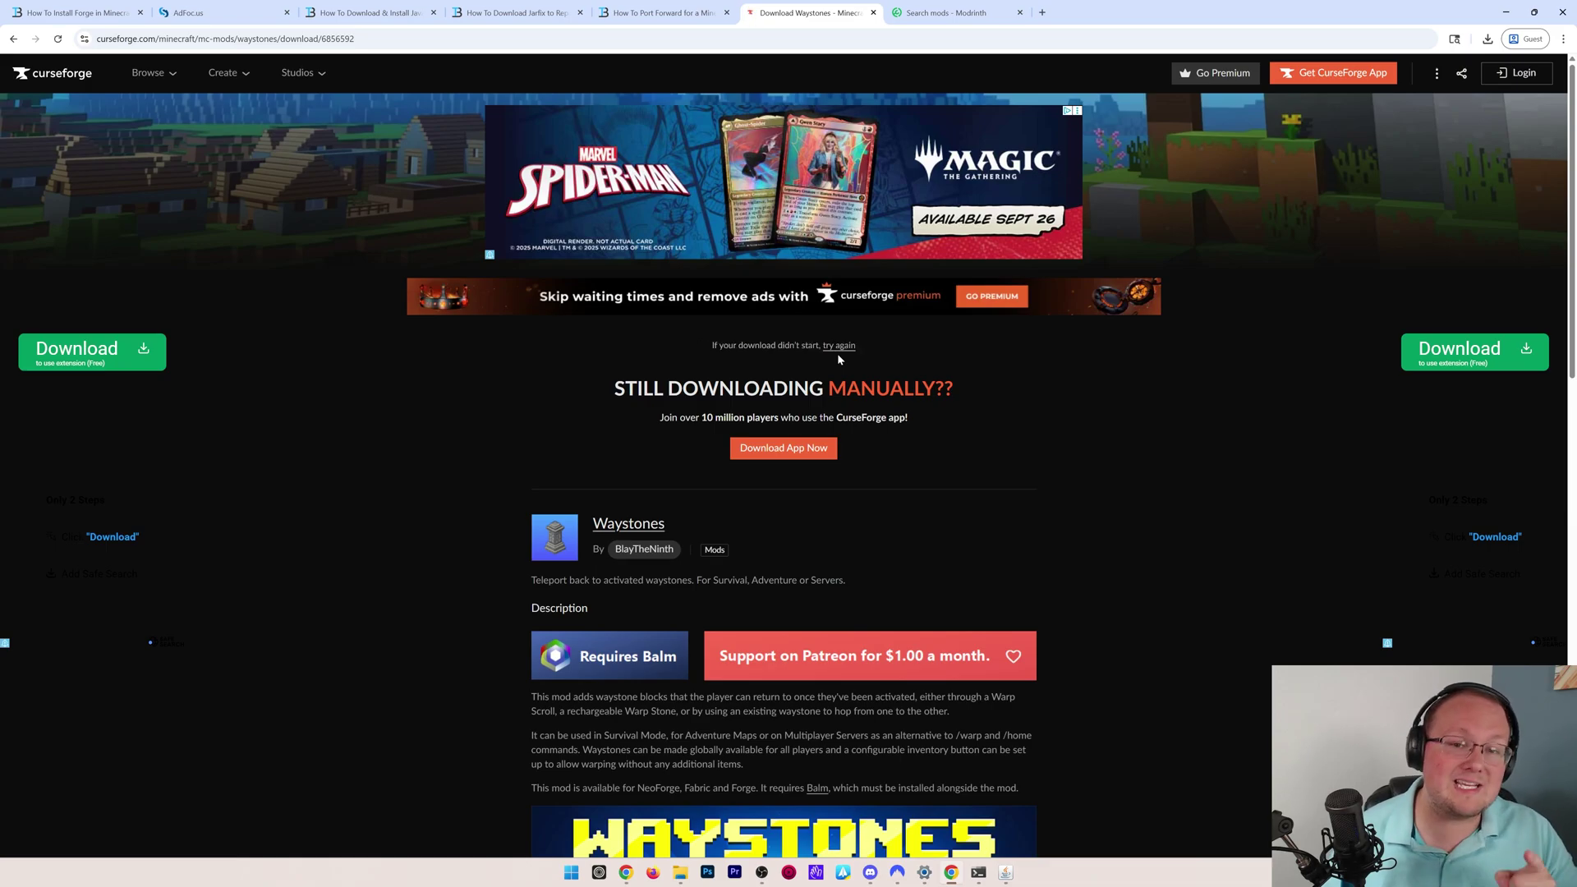
left_click(635, 420)
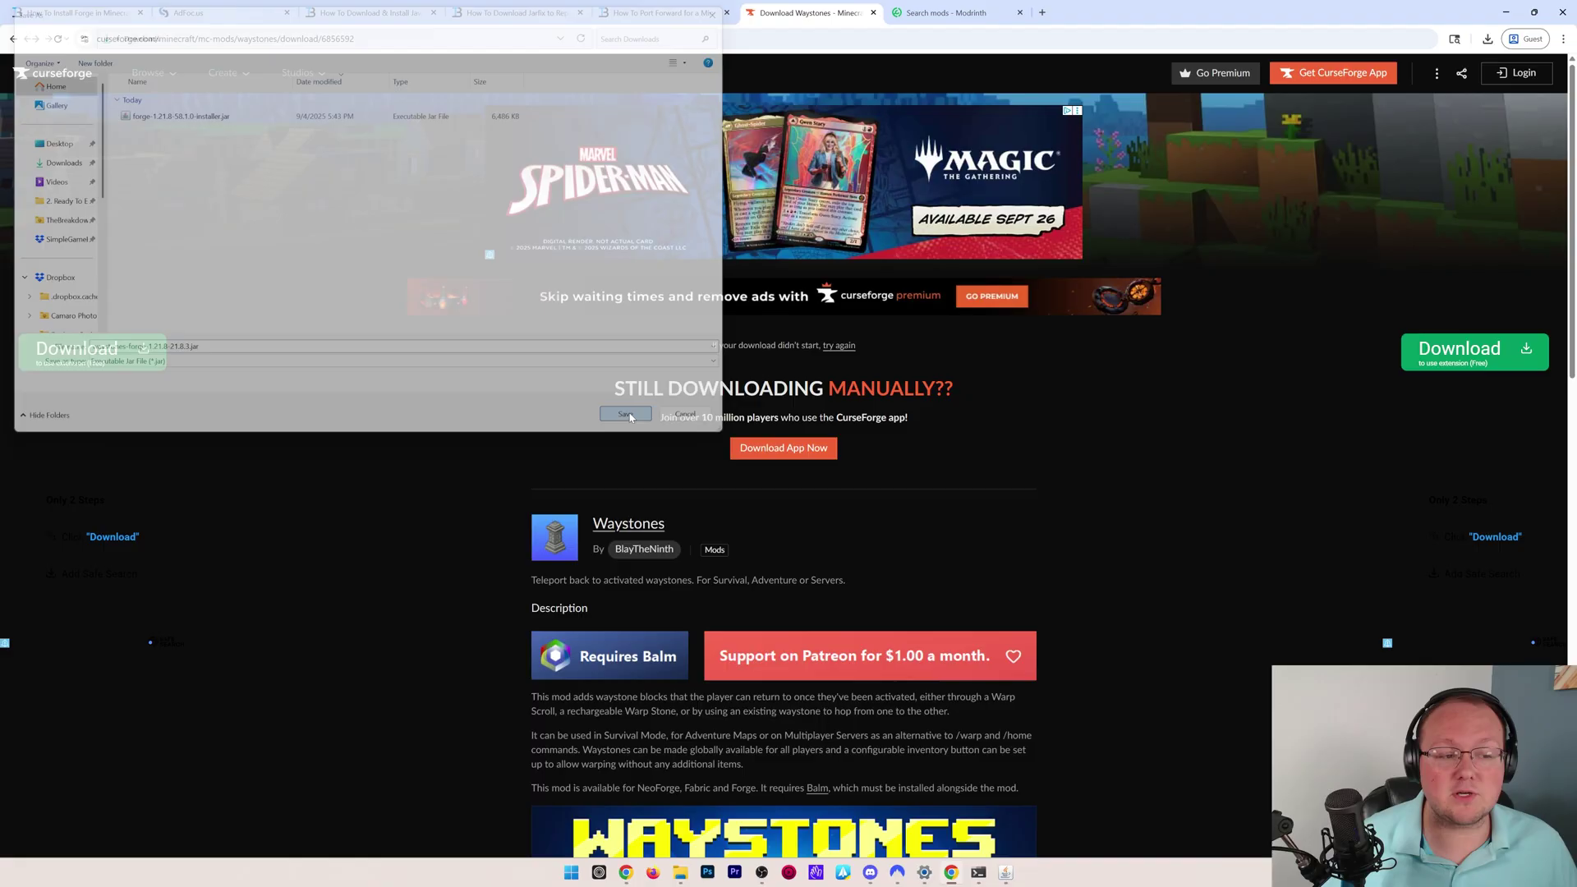
left_click(903, 13)
Step: Find Waystones on page 2 of Modrinth results and open its versions list
scroll(762, 429, "down", 15)
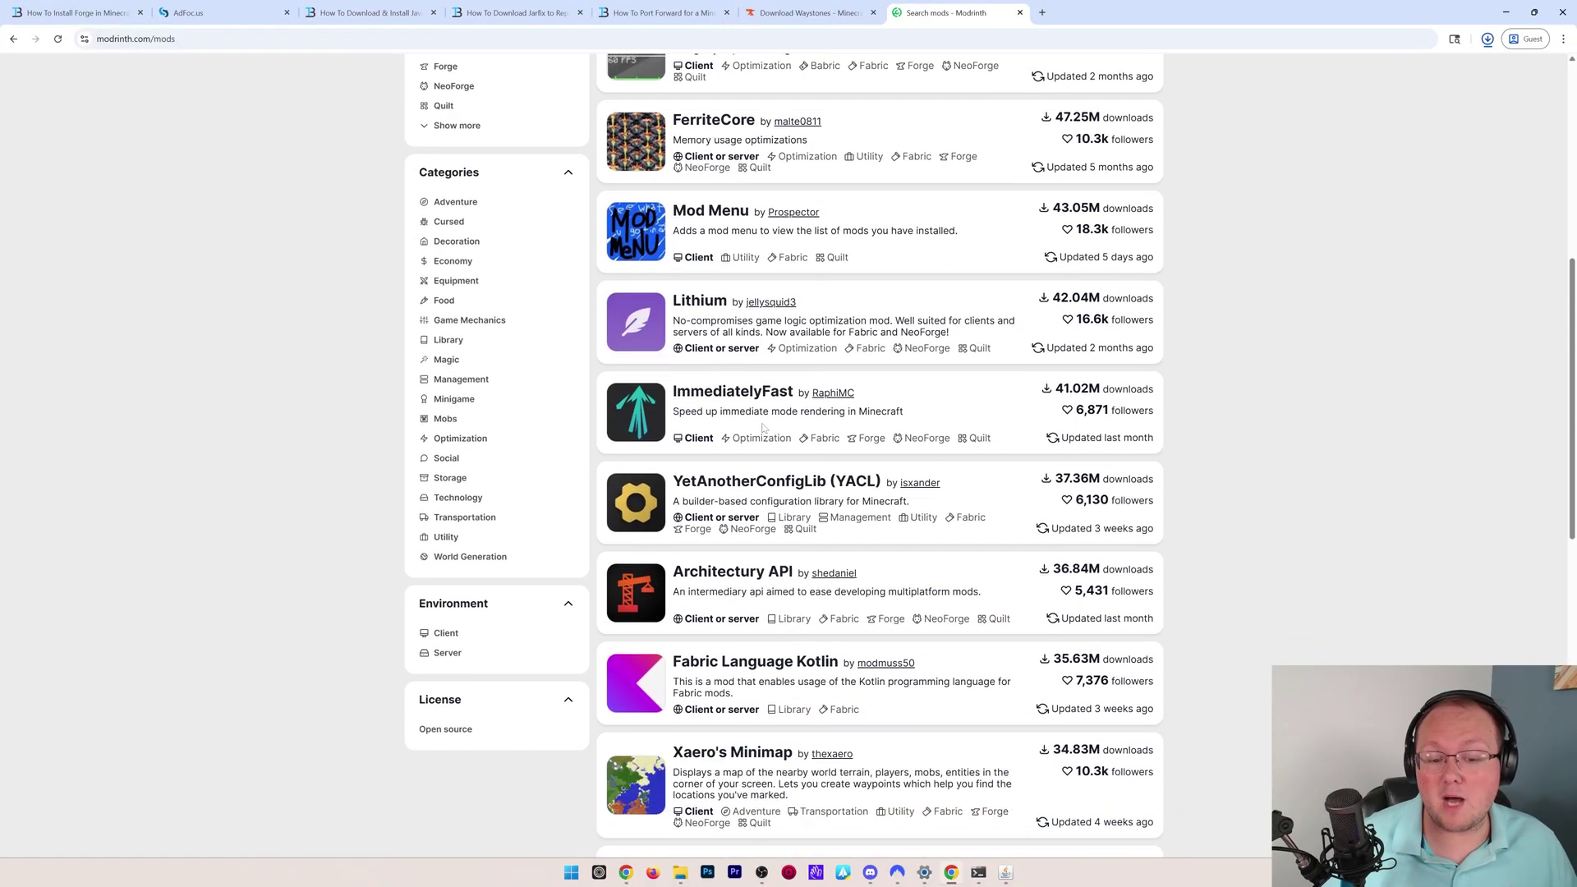
scroll(763, 429, "down", 2)
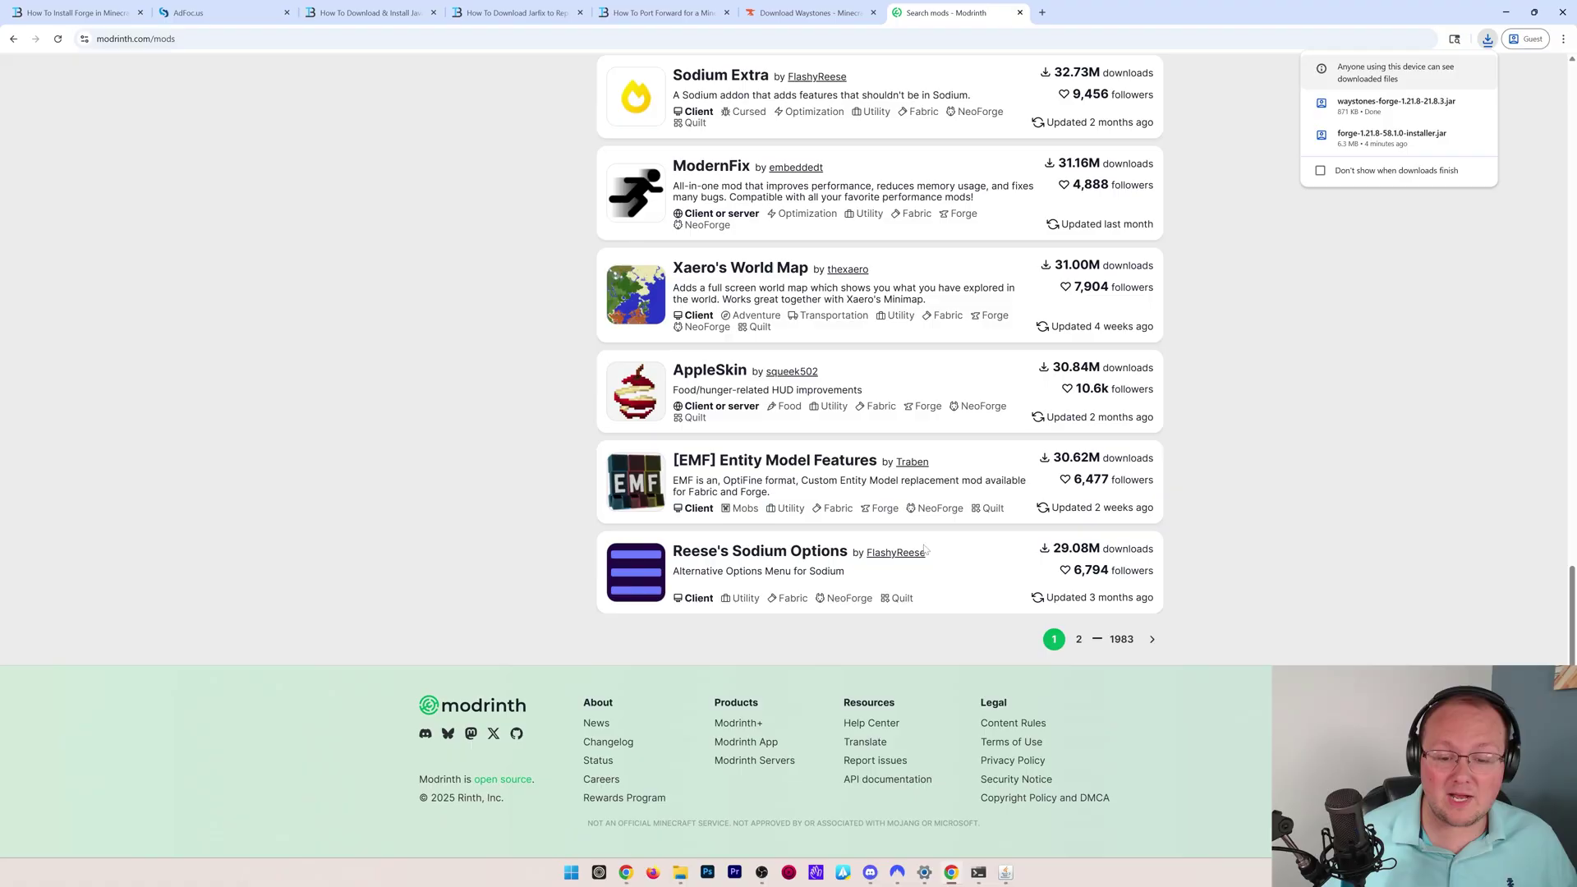
left_click(1078, 639)
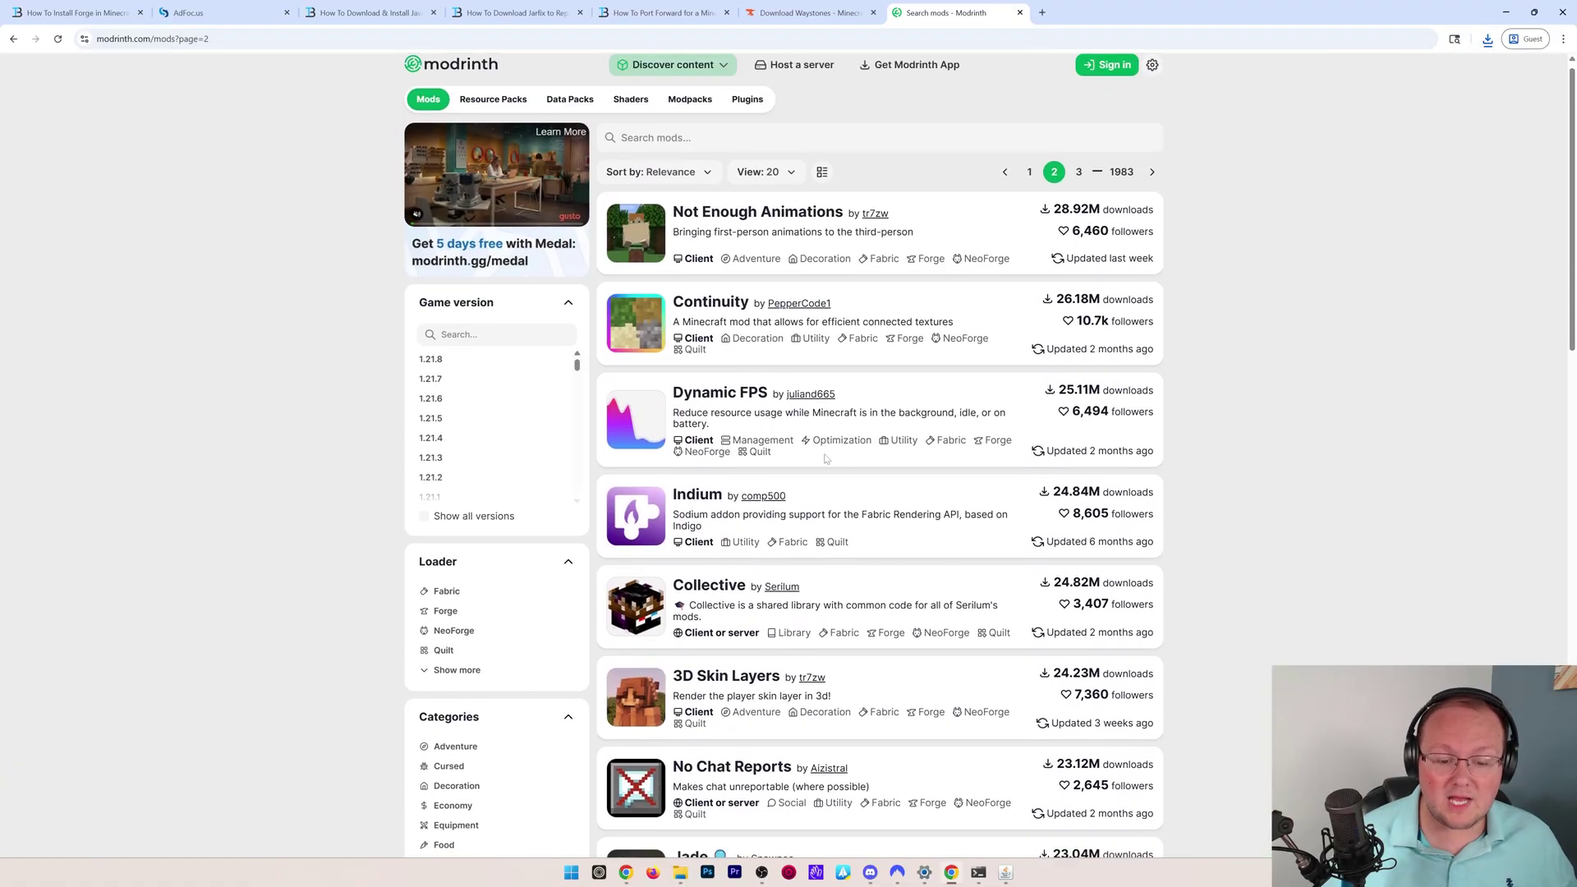
scroll(826, 458, "down", 8)
scroll(826, 459, "down", 5)
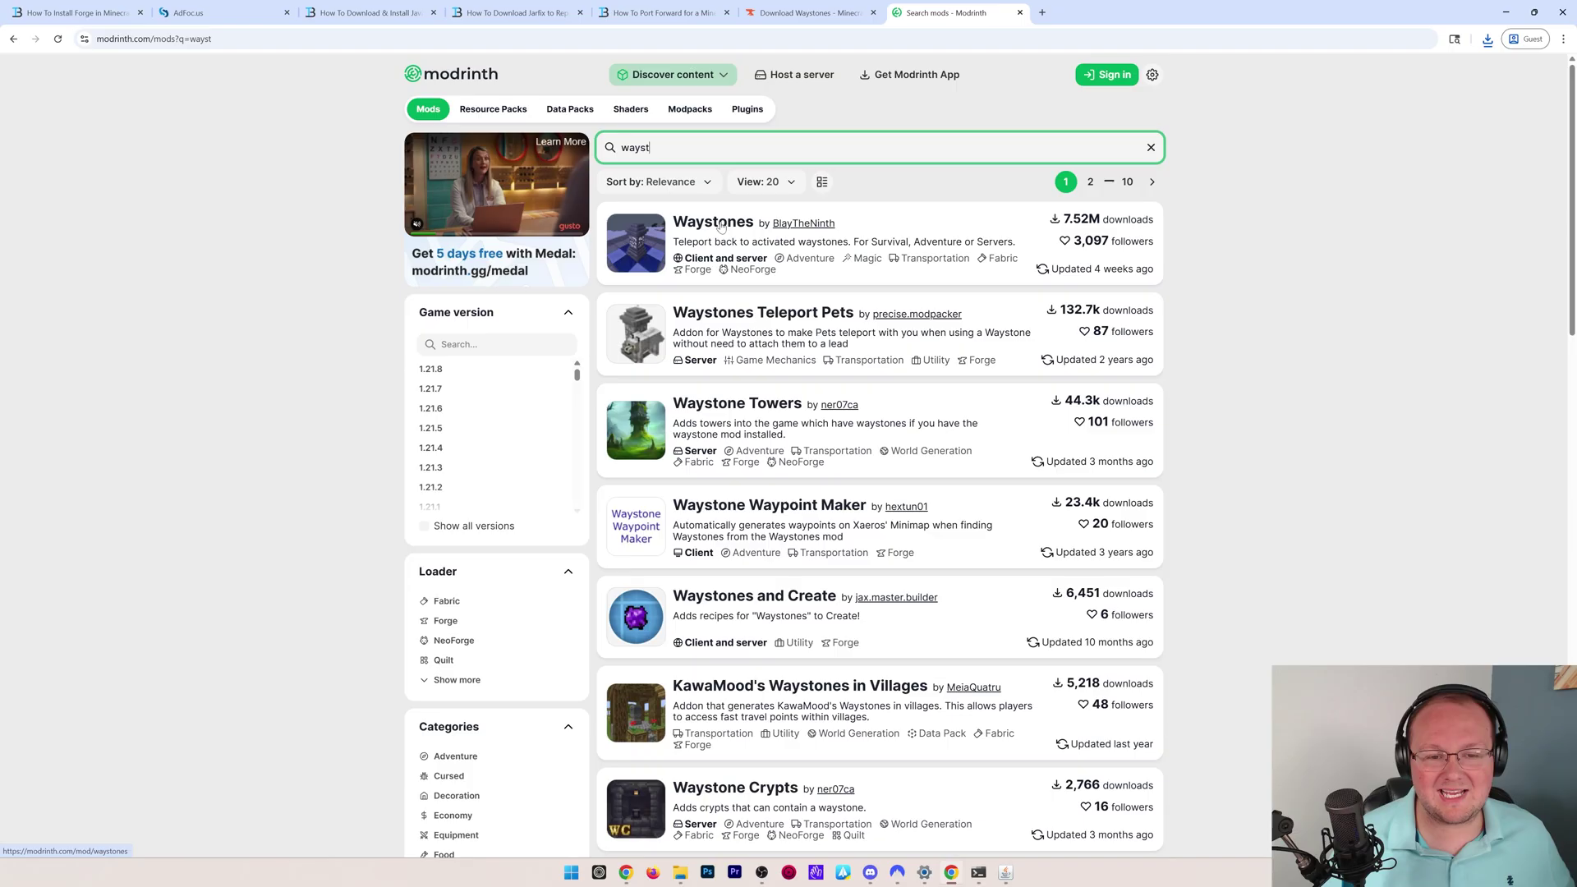
left_click(721, 227)
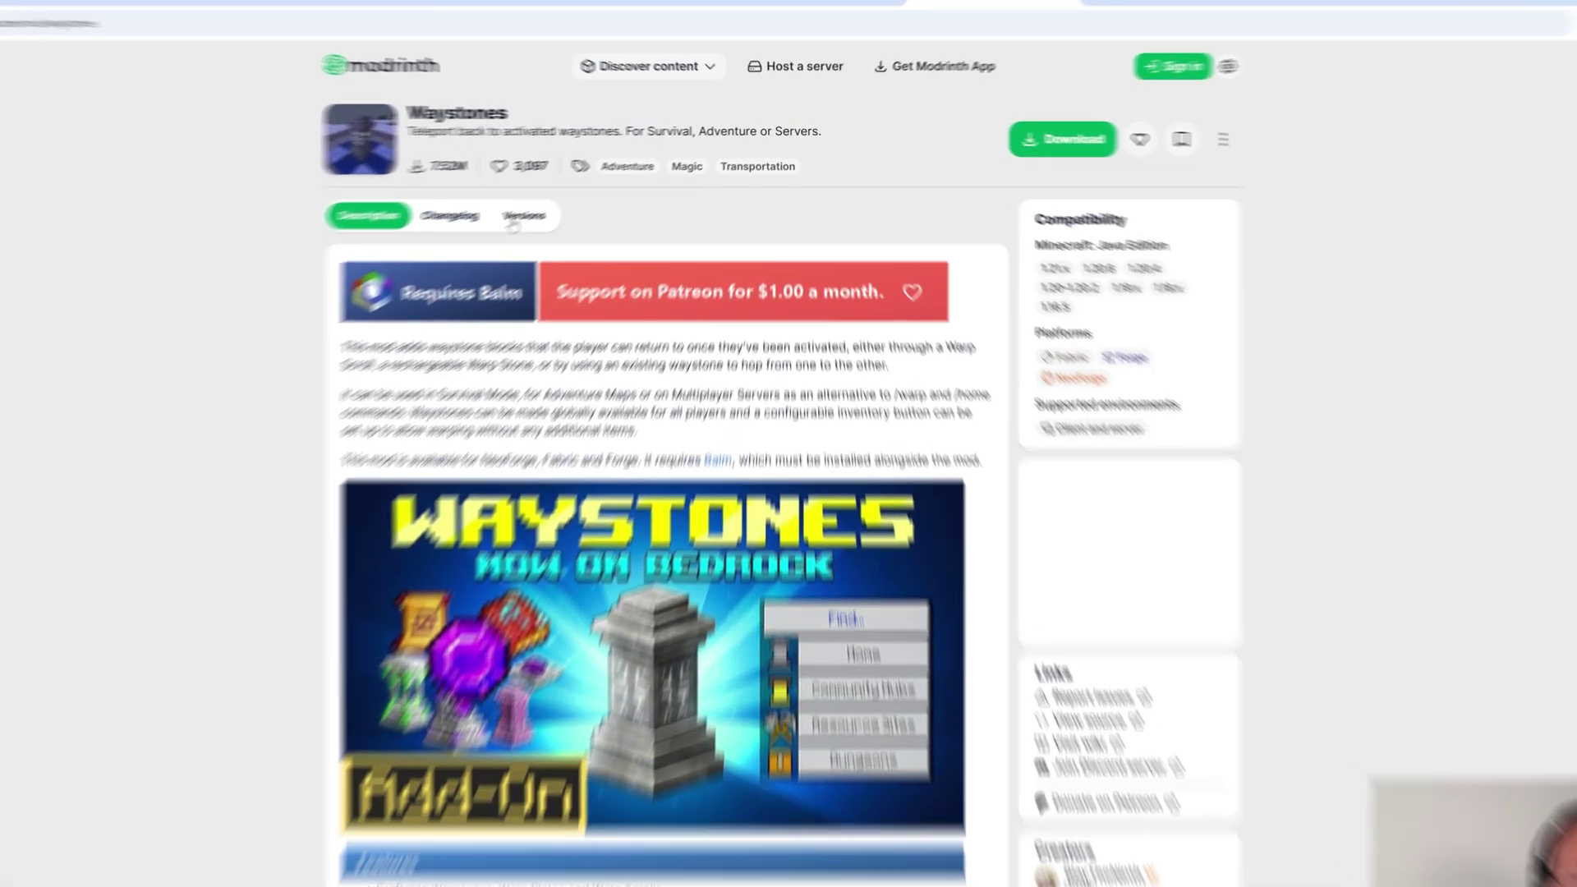
left_click(567, 199)
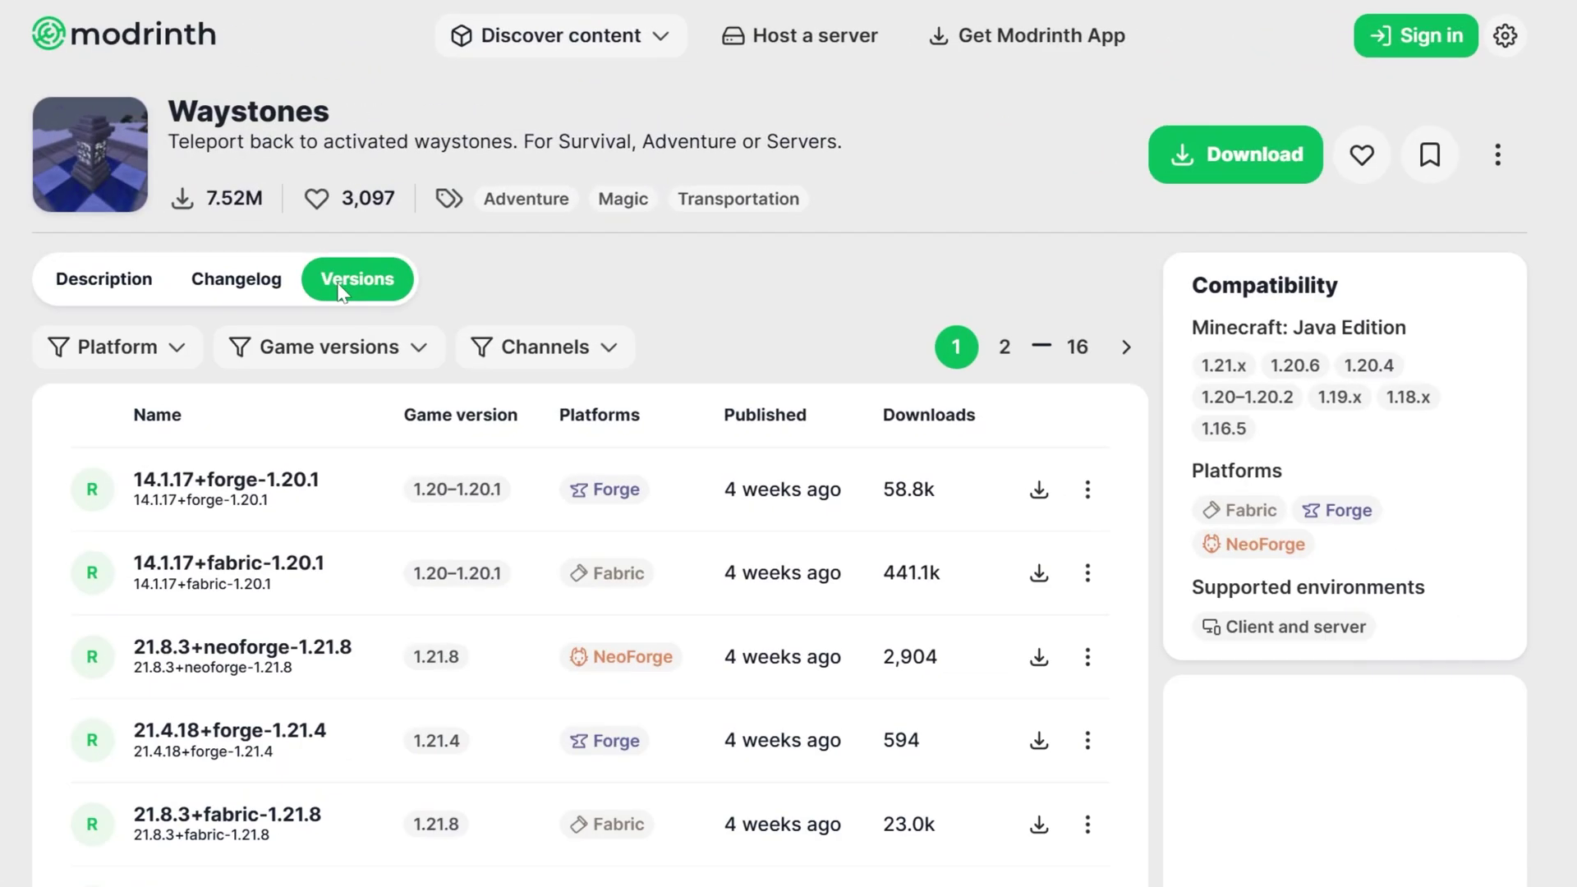
Step: Filter Waystones versions to 1.21.8 Forge and open version 21.8.3's required Balm dependency
left_click(264, 359)
left_click(267, 459)
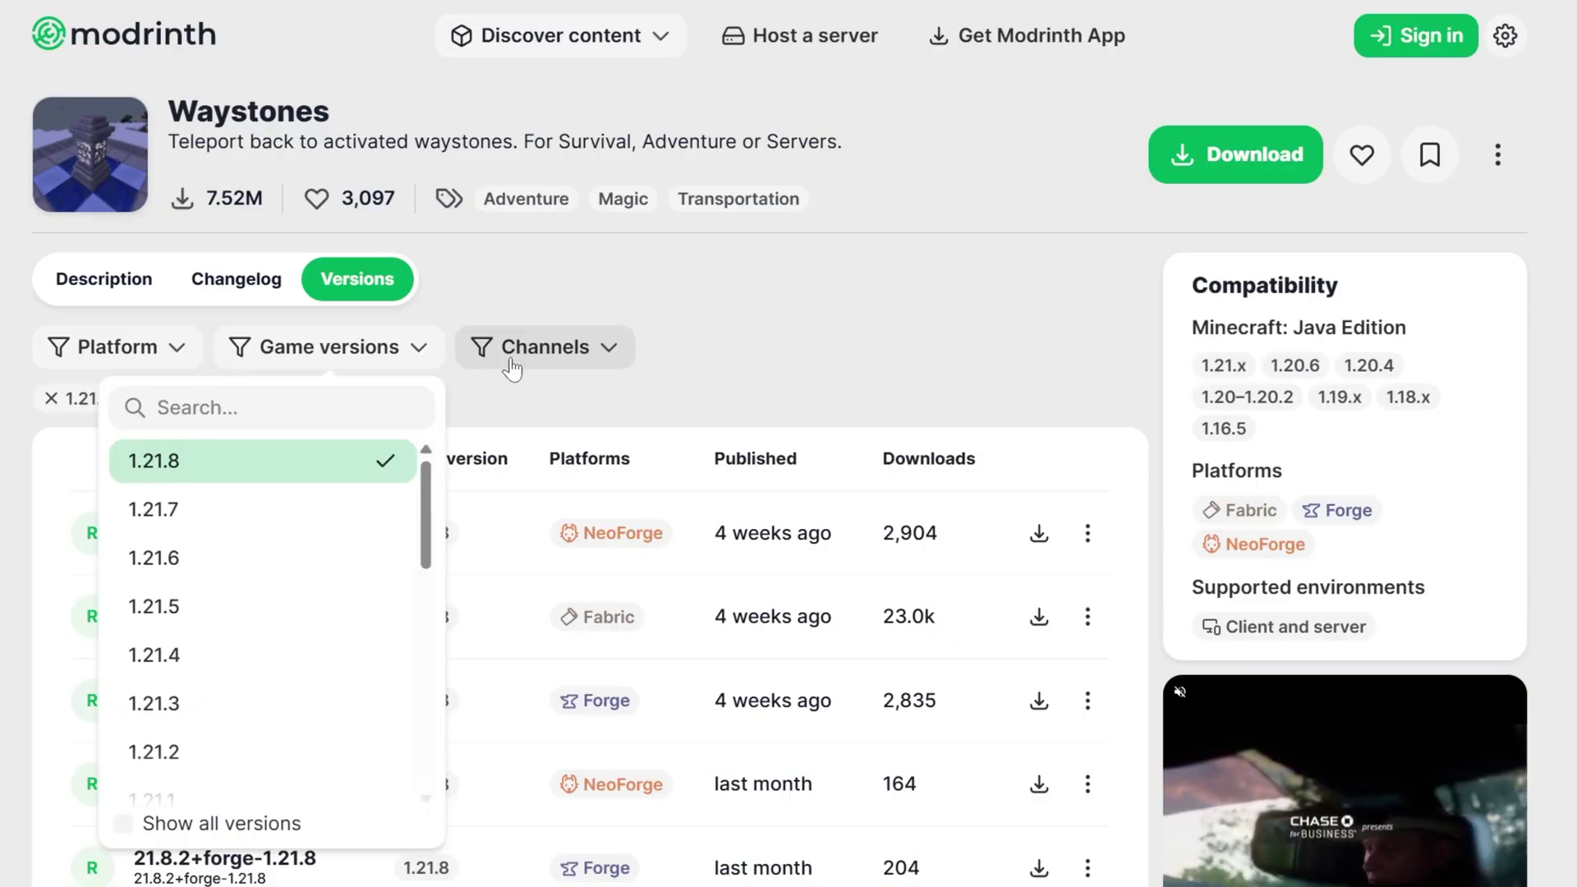
left_click(167, 349)
left_click(123, 405)
left_click(263, 536)
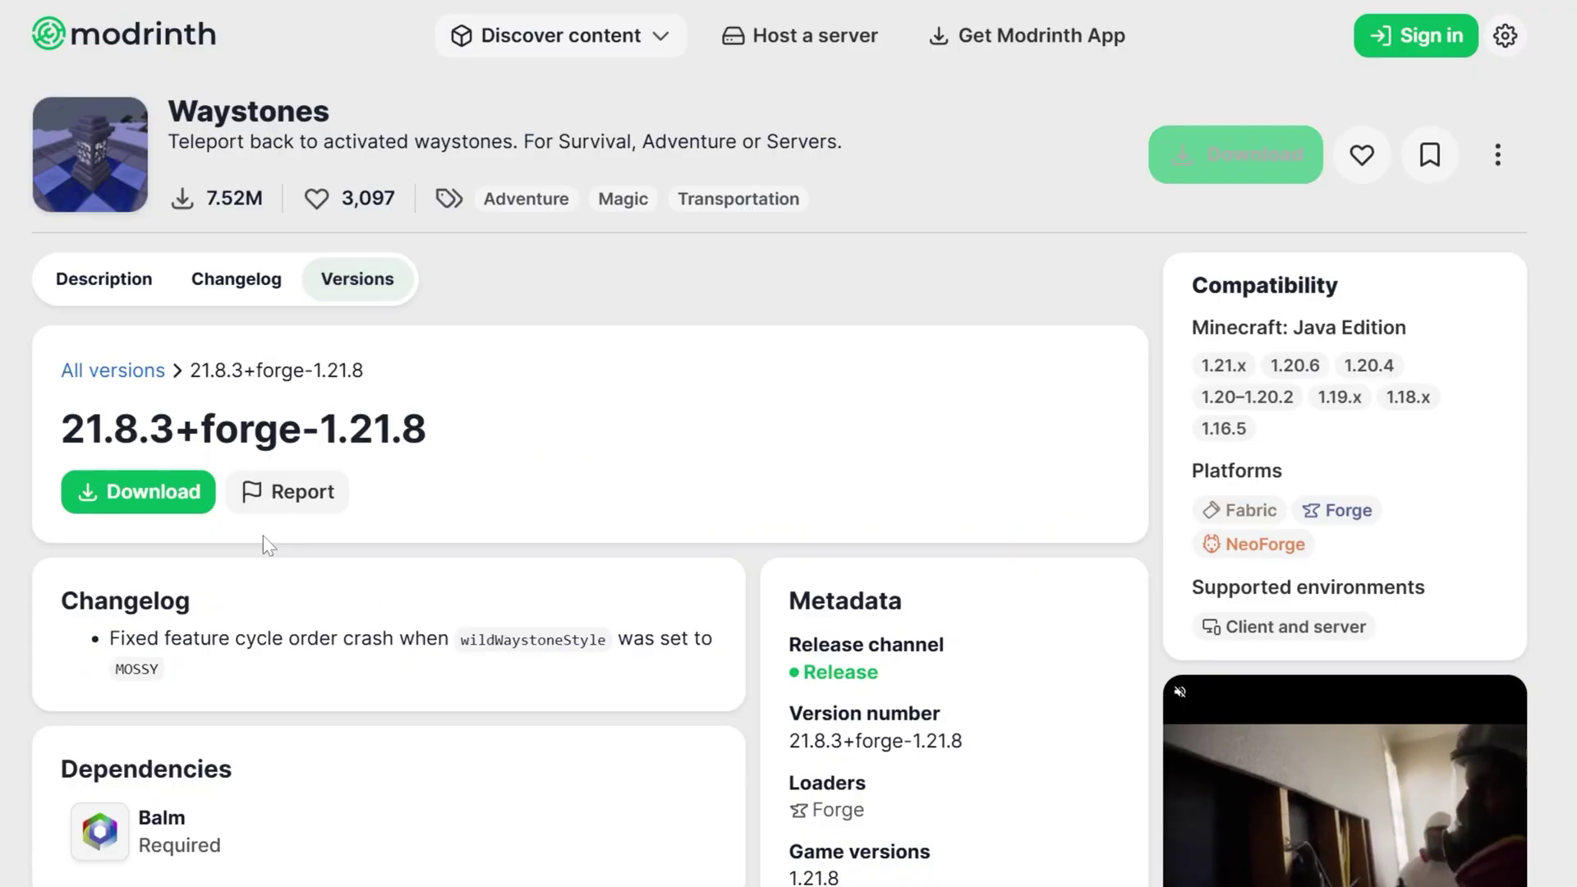
scroll(247, 686, "down", 4)
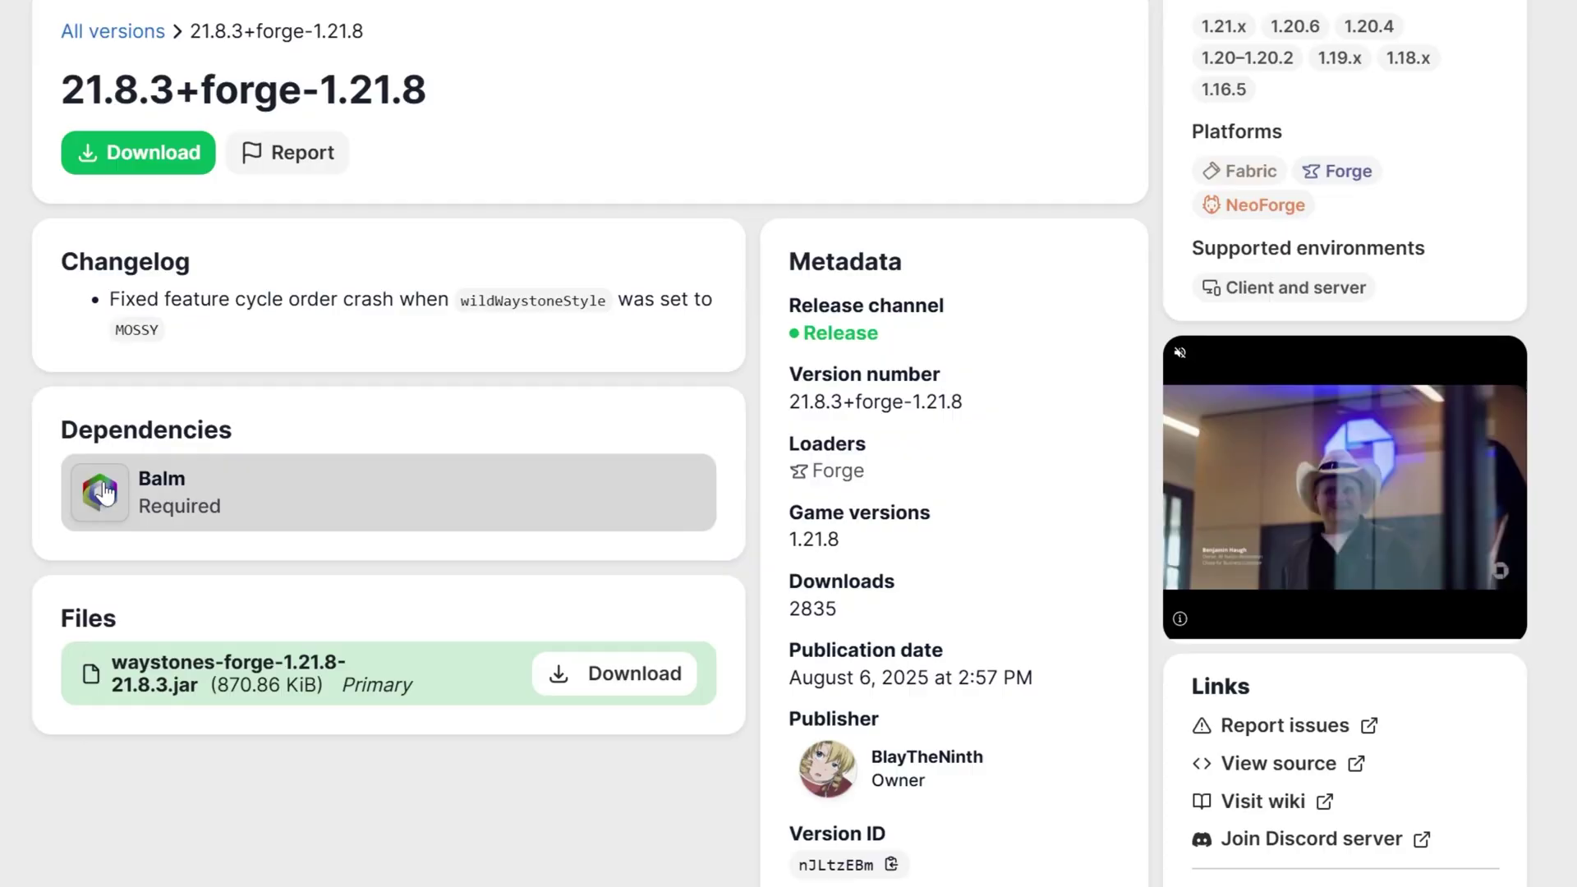
left_click(105, 493)
Step: Filter Balm versions to Forge 1.21.8, then download and save 21.8.5+forge-1.21.8
left_click(366, 276)
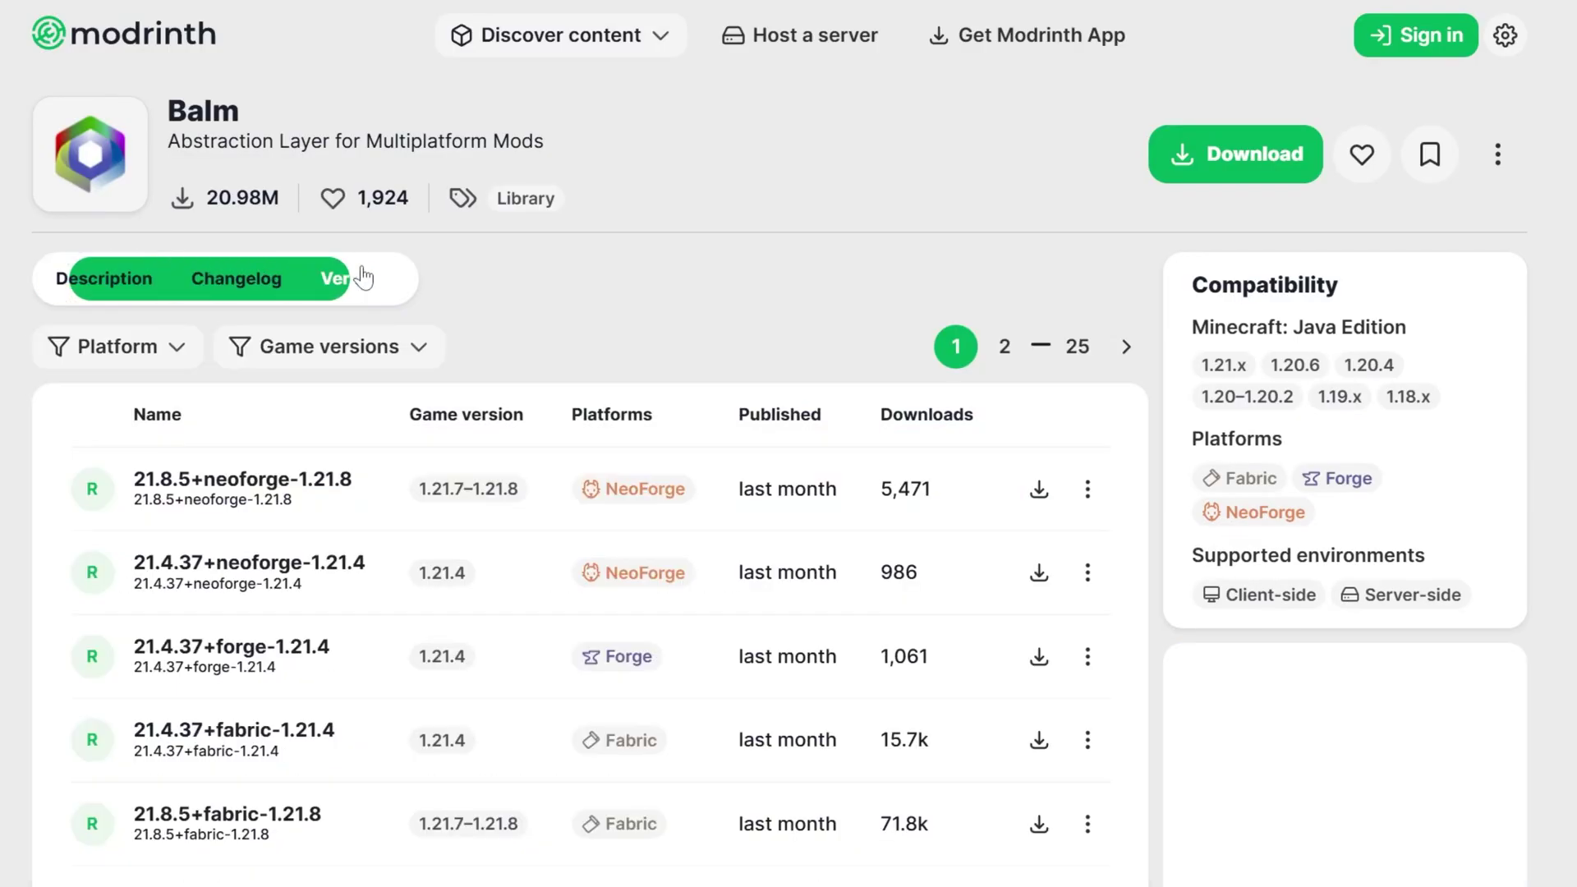
left_click(156, 354)
left_click(90, 454)
left_click(280, 347)
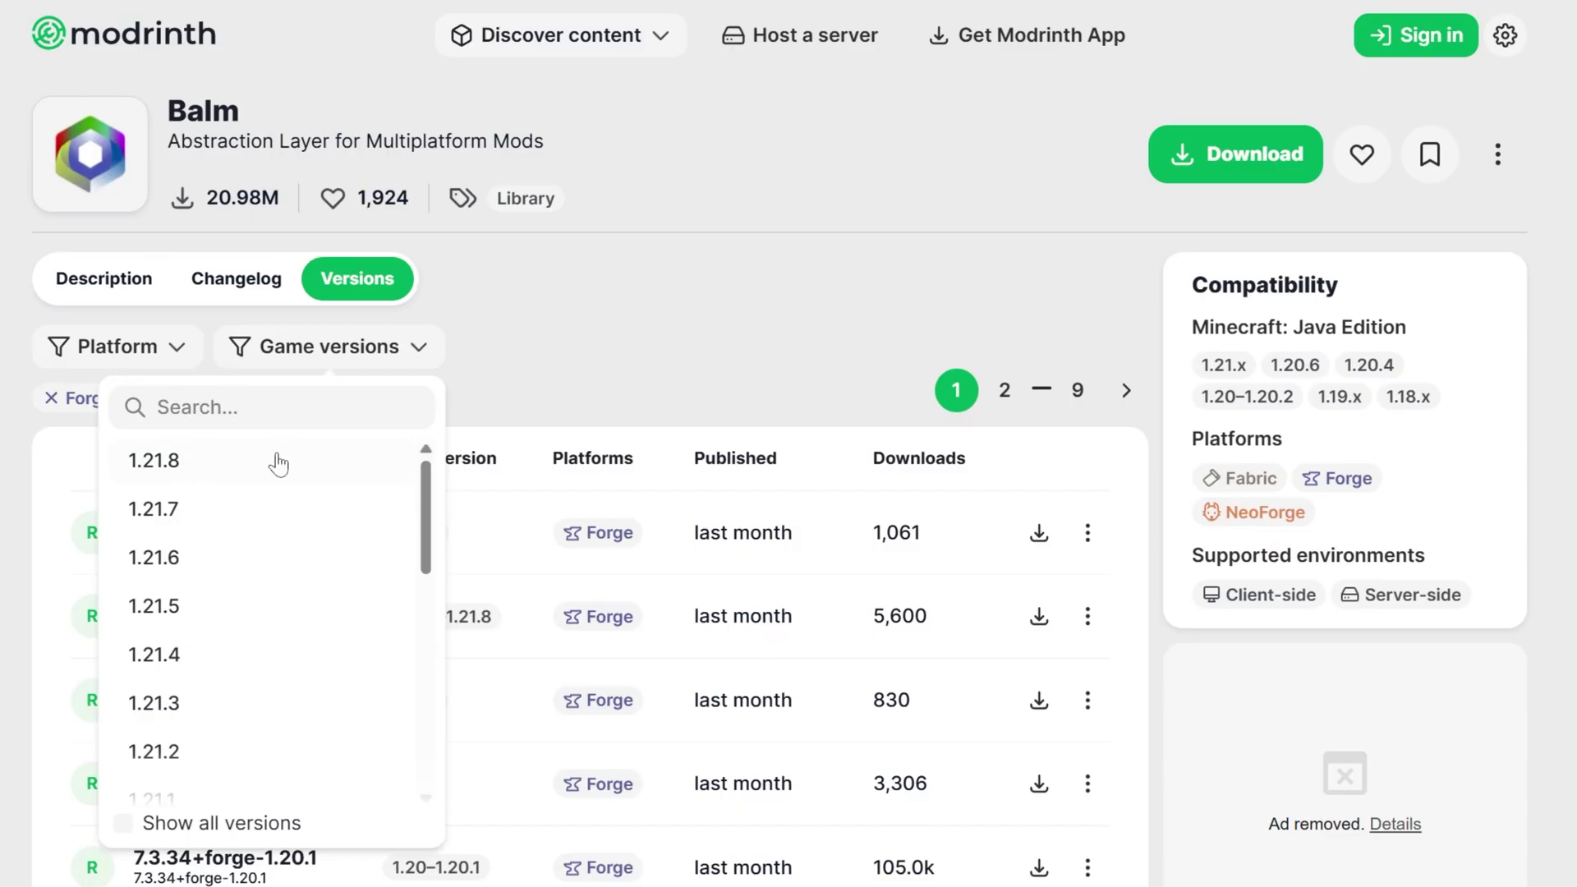
left_click(279, 464)
left_click(580, 387)
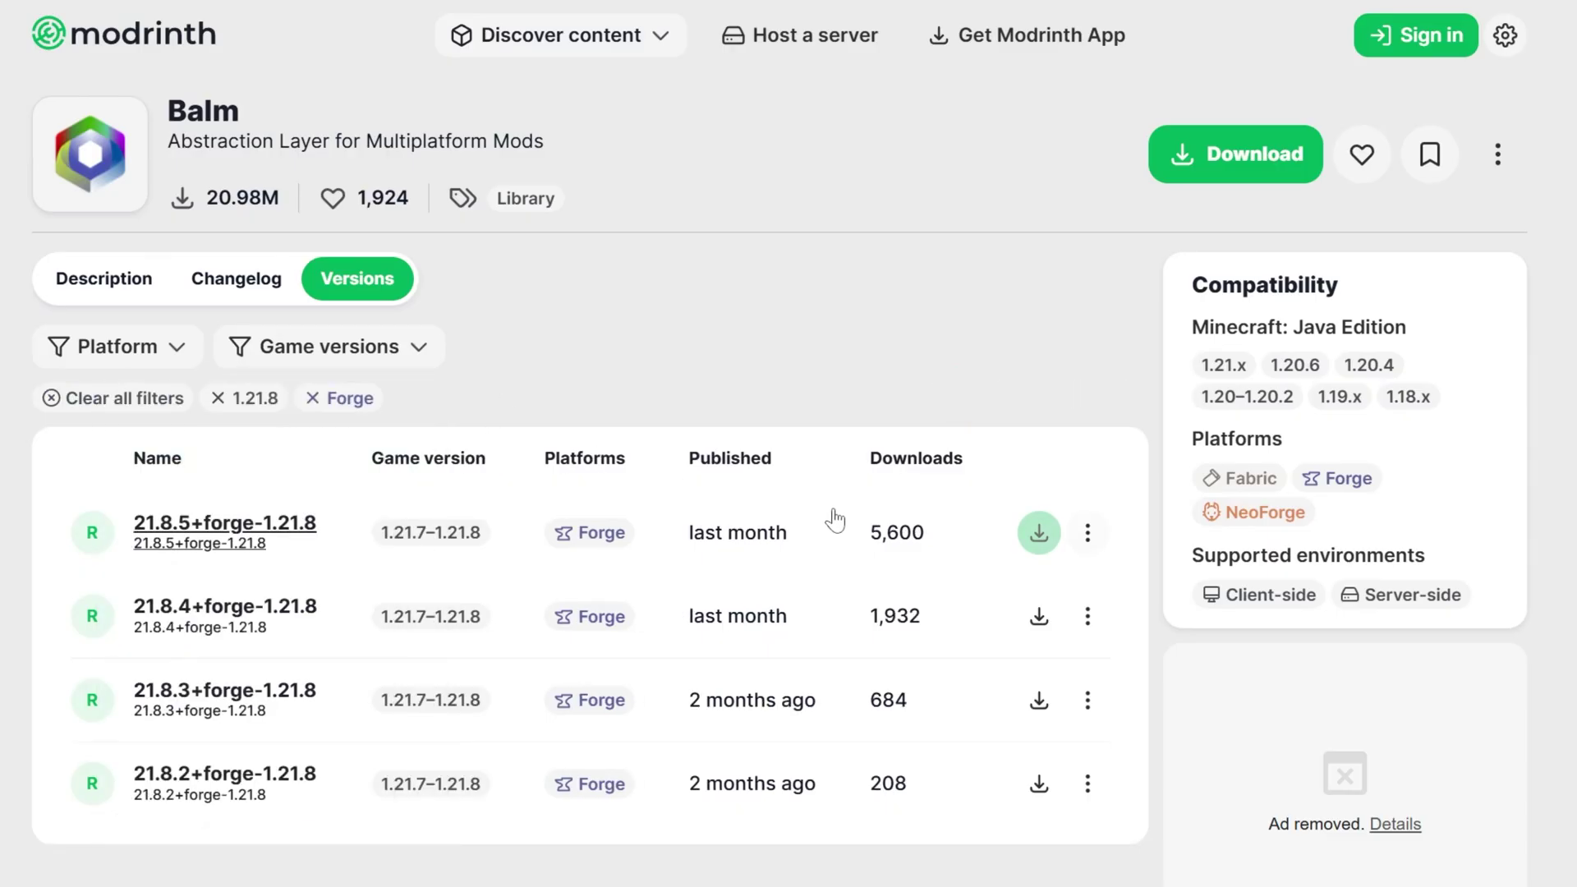
left_click(1039, 532)
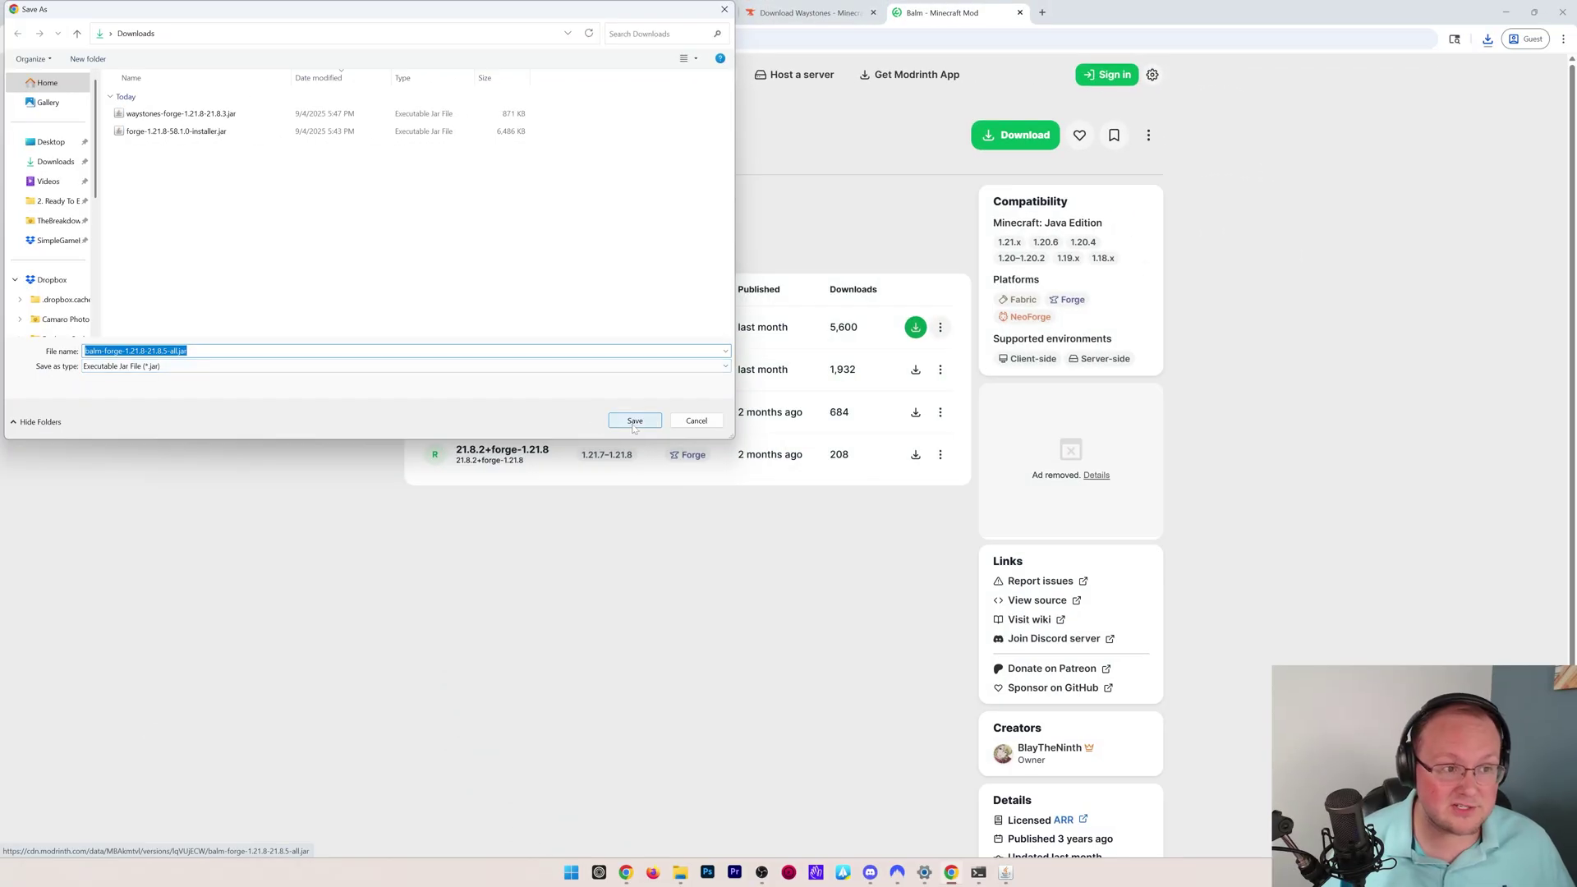
left_click(634, 422)
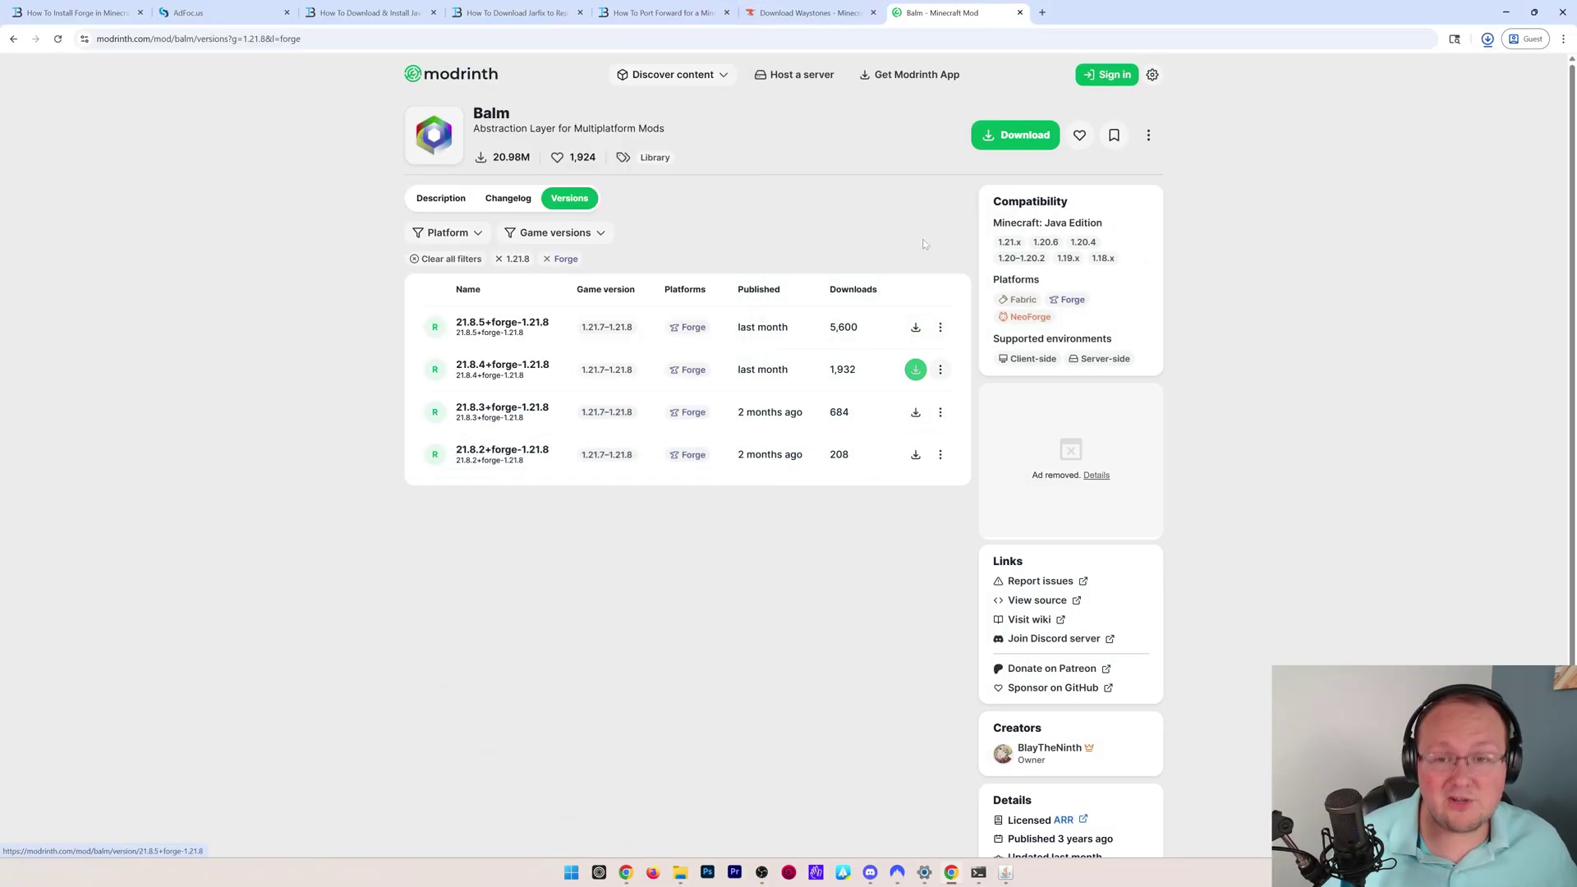
Step: Copy the balm-forge and waystones-forge jars from the Downloads folder
left_click(1504, 13)
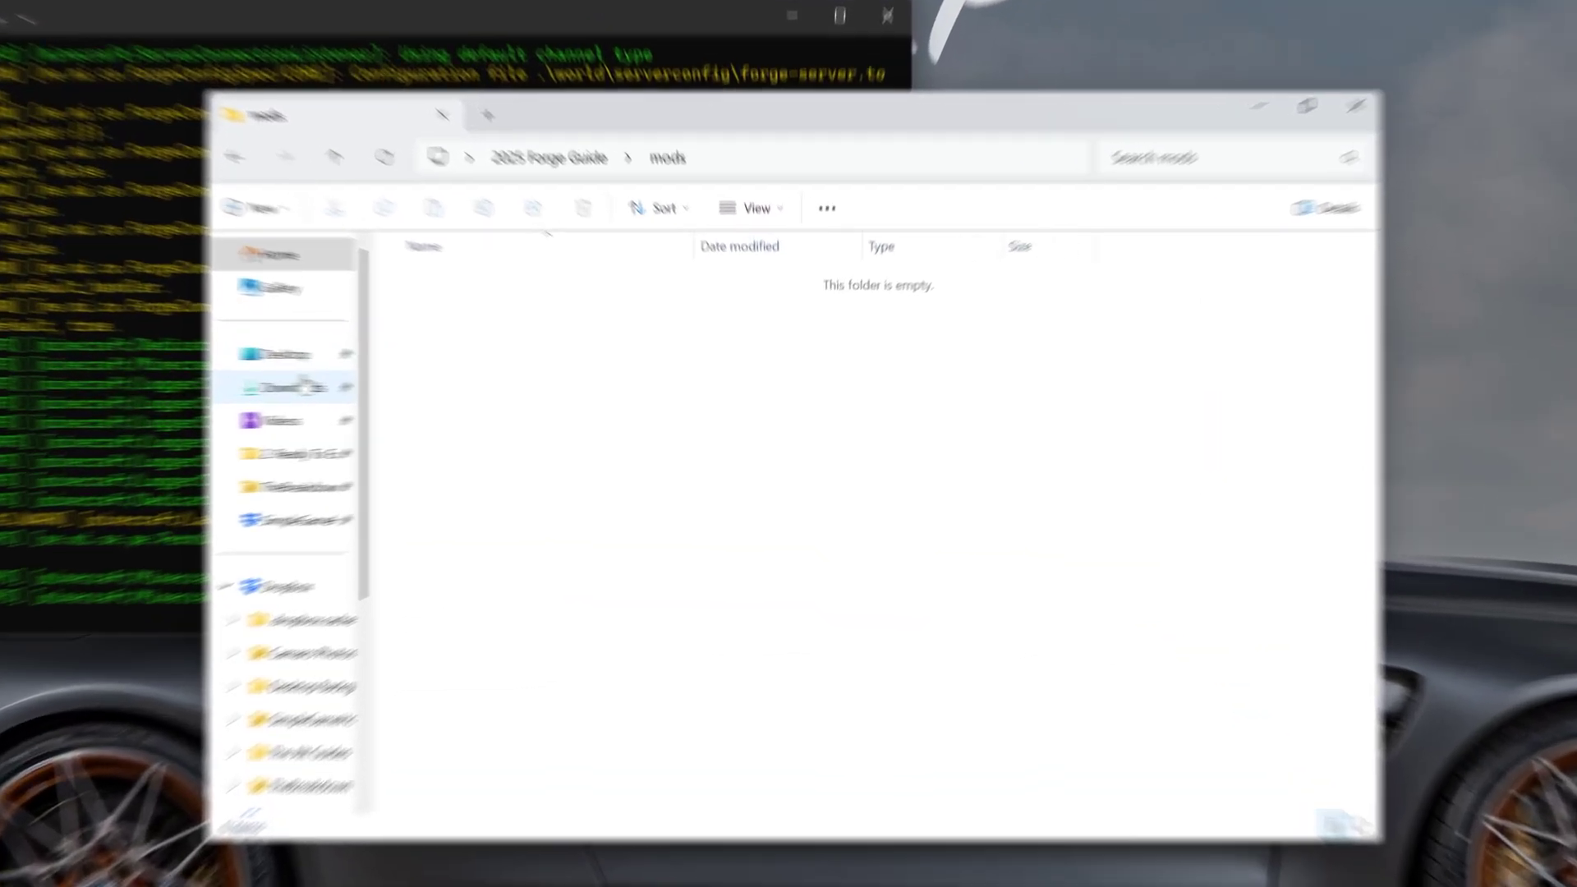
left_click(499, 389)
left_click(417, 332)
mouse_move(1249, 305)
left_mouse_down()
mouse_move(923, 312)
mouse_move(516, 277)
left_mouse_up()
right_click(504, 269)
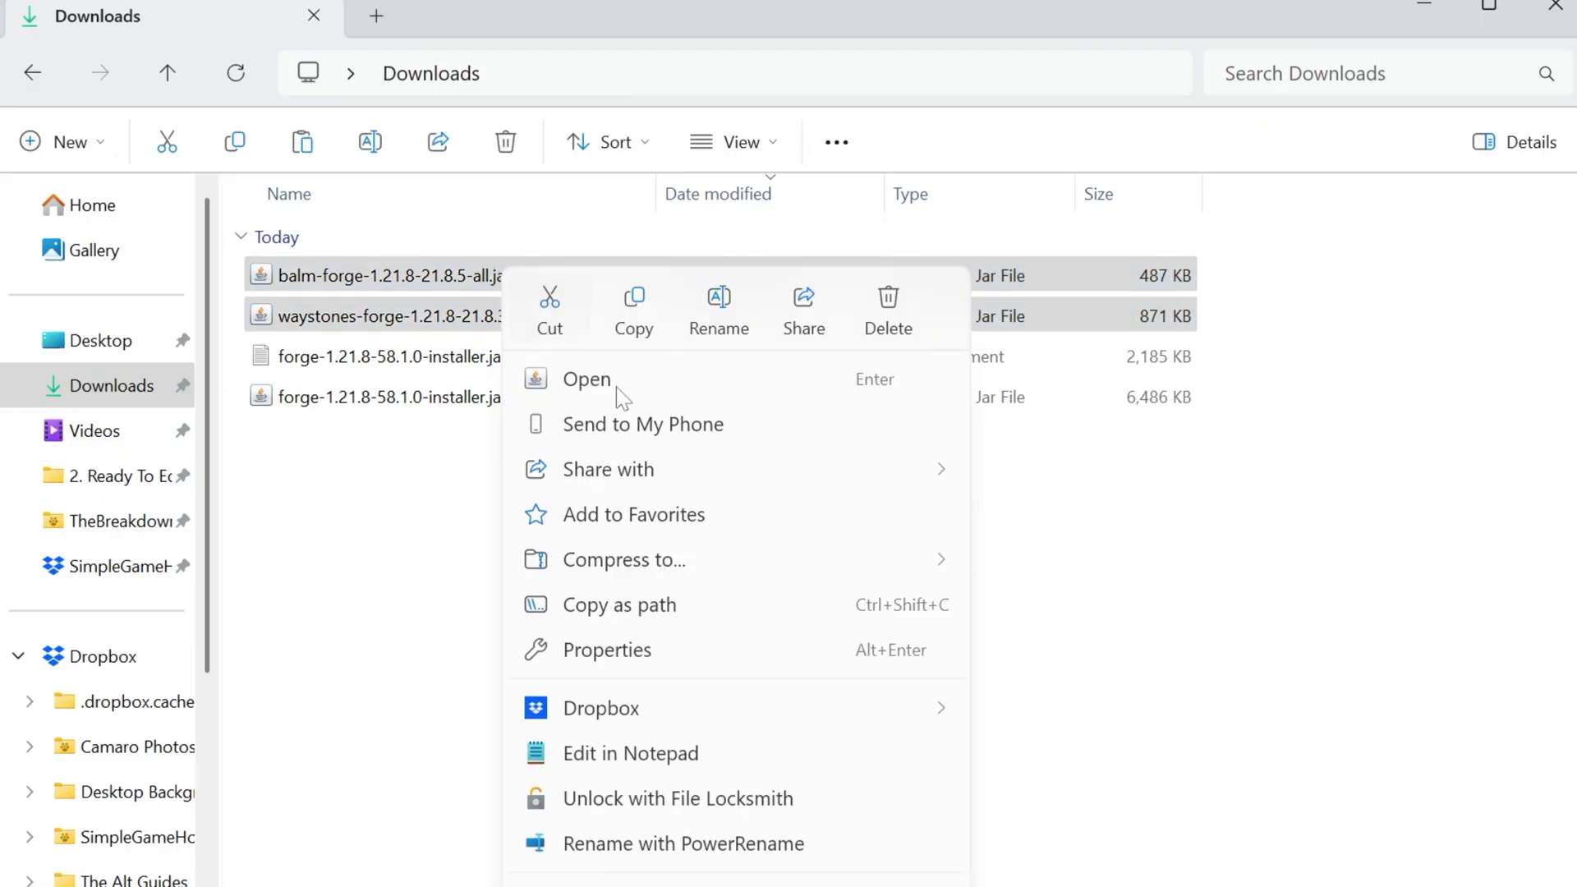
left_click(662, 314)
Step: Paste both jars into 2025 Forge Guide\mods and close the window
key("alt+Left")
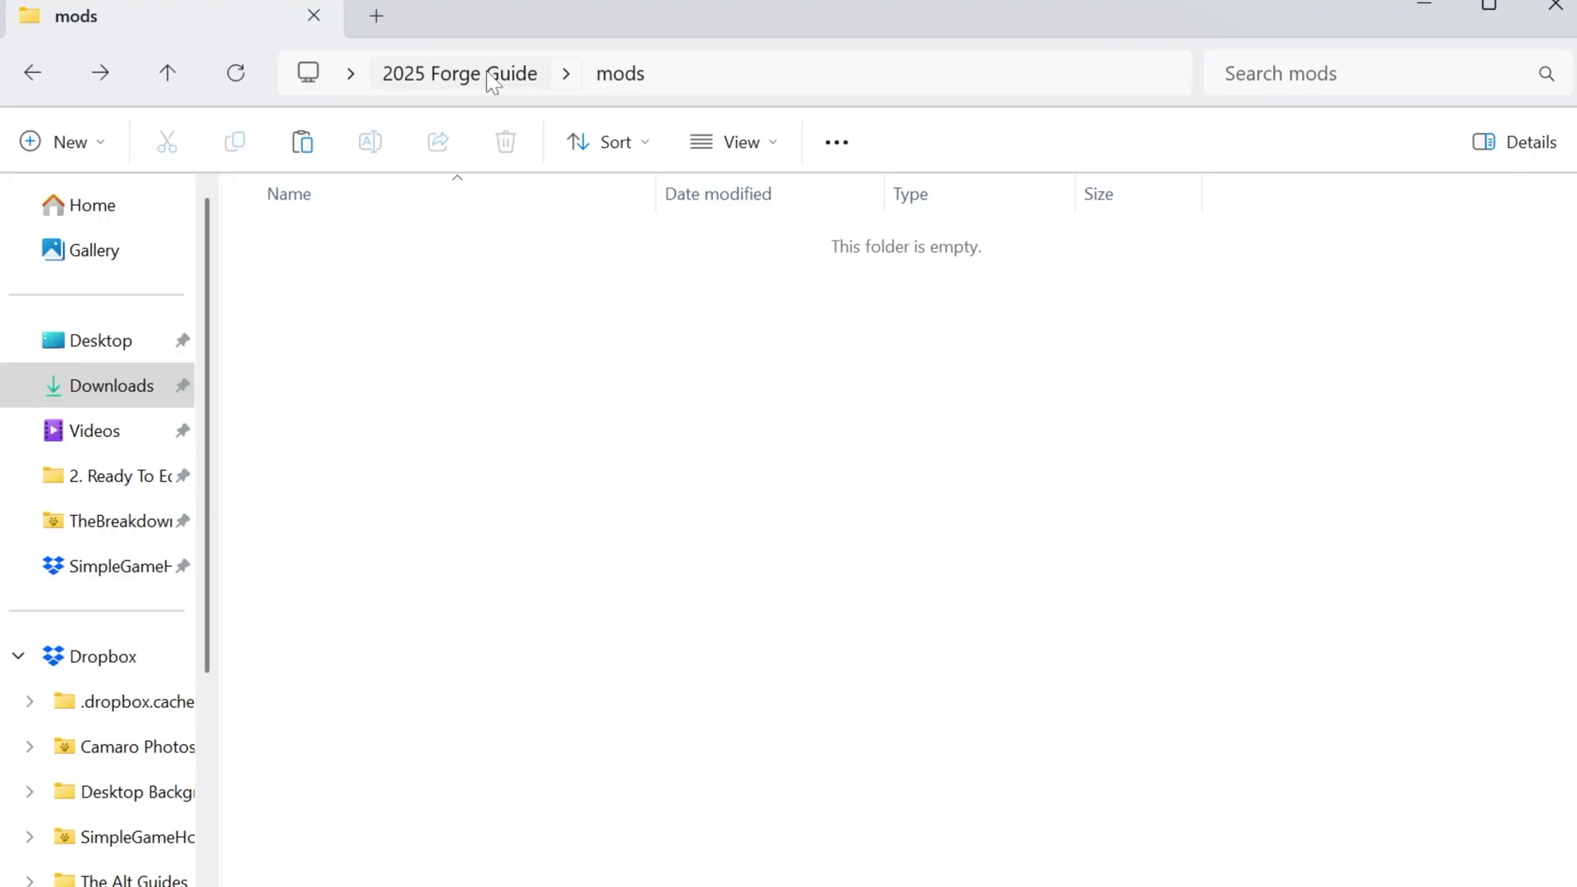
left_click(491, 74)
double_click(334, 416)
right_click(343, 406)
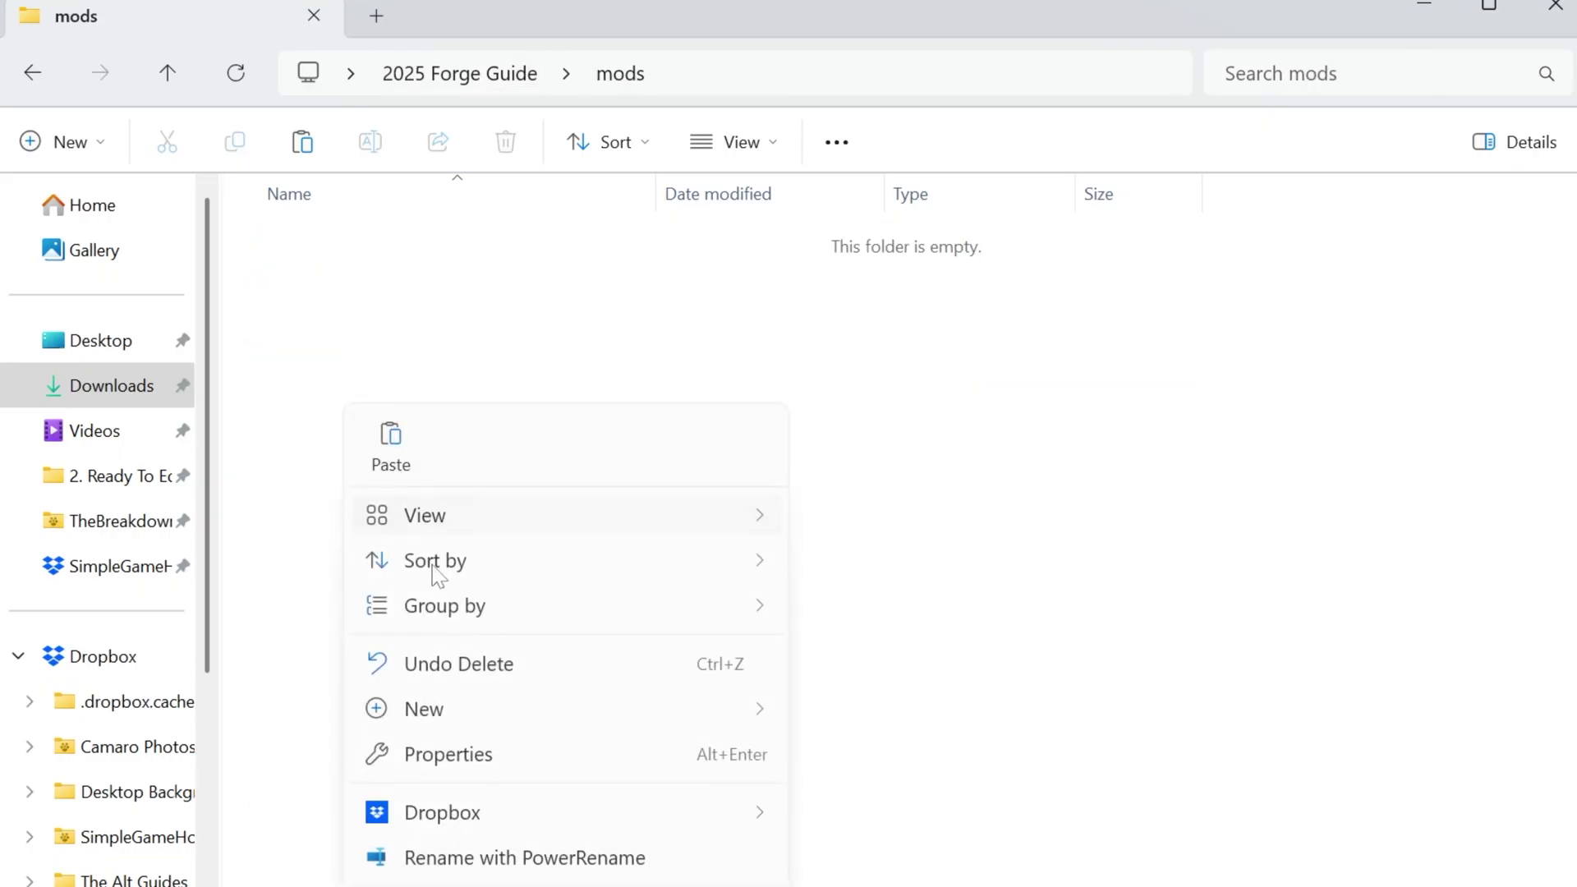
left_click(403, 473)
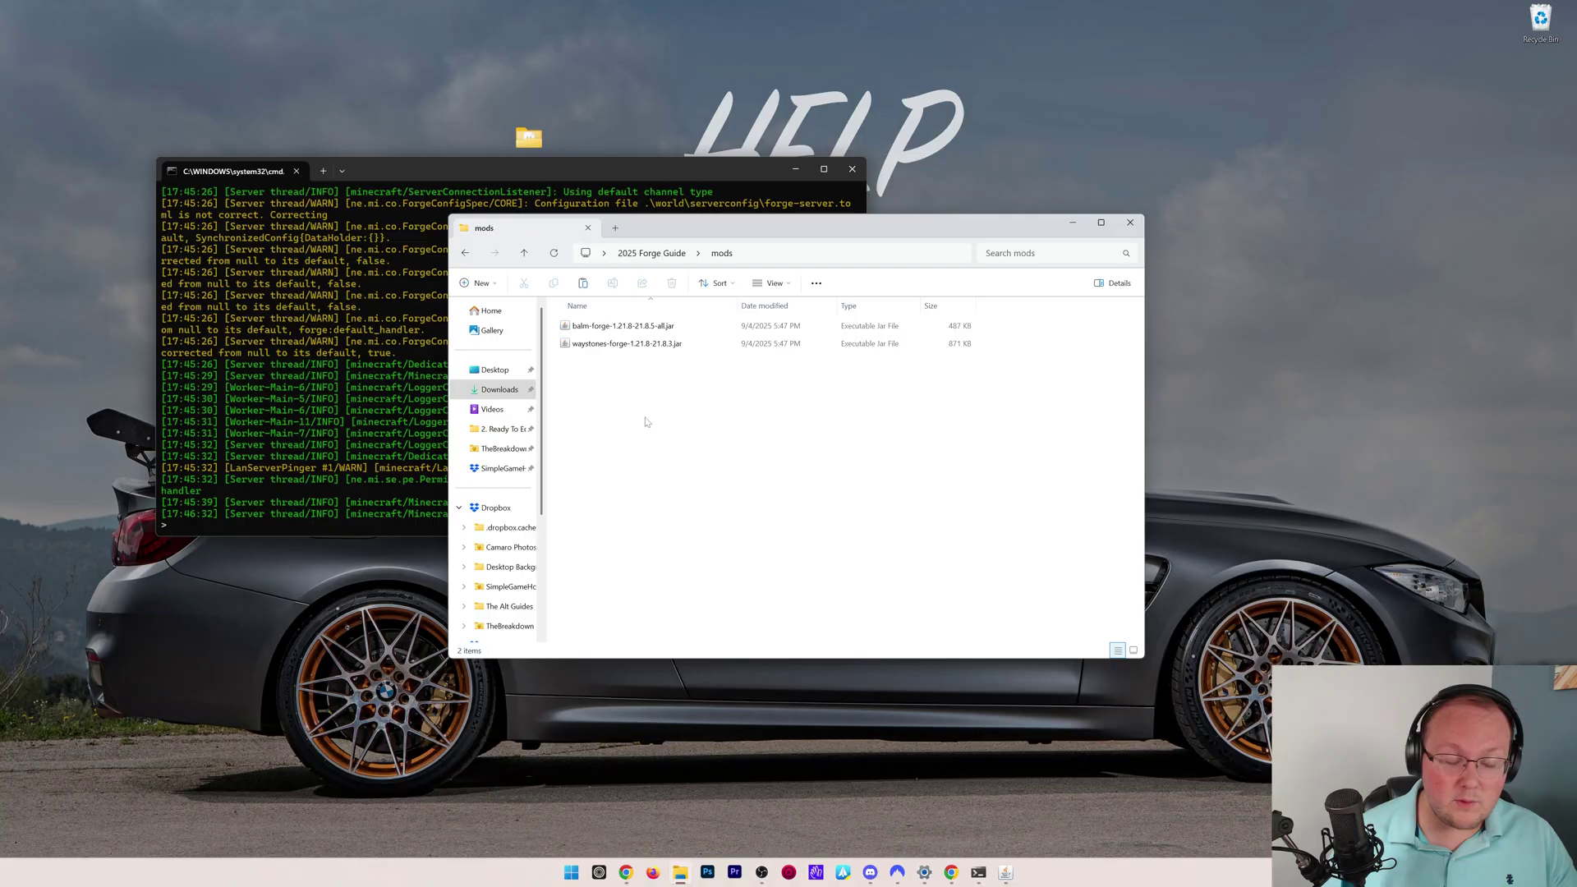
mouse_move(656, 406)
left_mouse_down()
mouse_move(685, 335)
mouse_move(659, 314)
mouse_move(727, 314)
mouse_move(795, 581)
mouse_move(945, 315)
left_mouse_up()
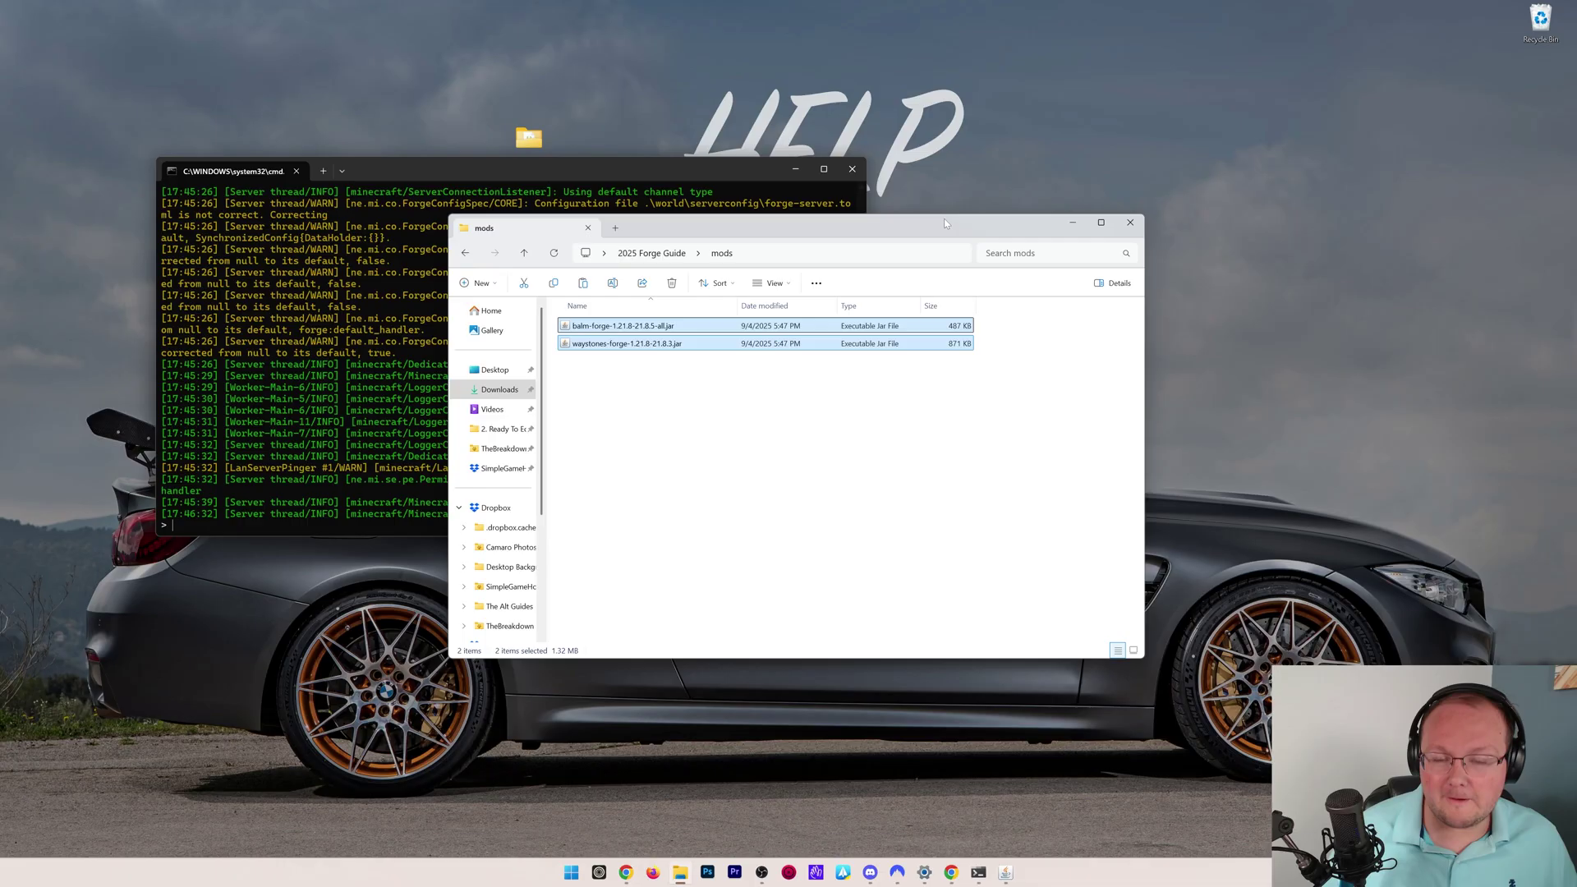
left_click(1123, 225)
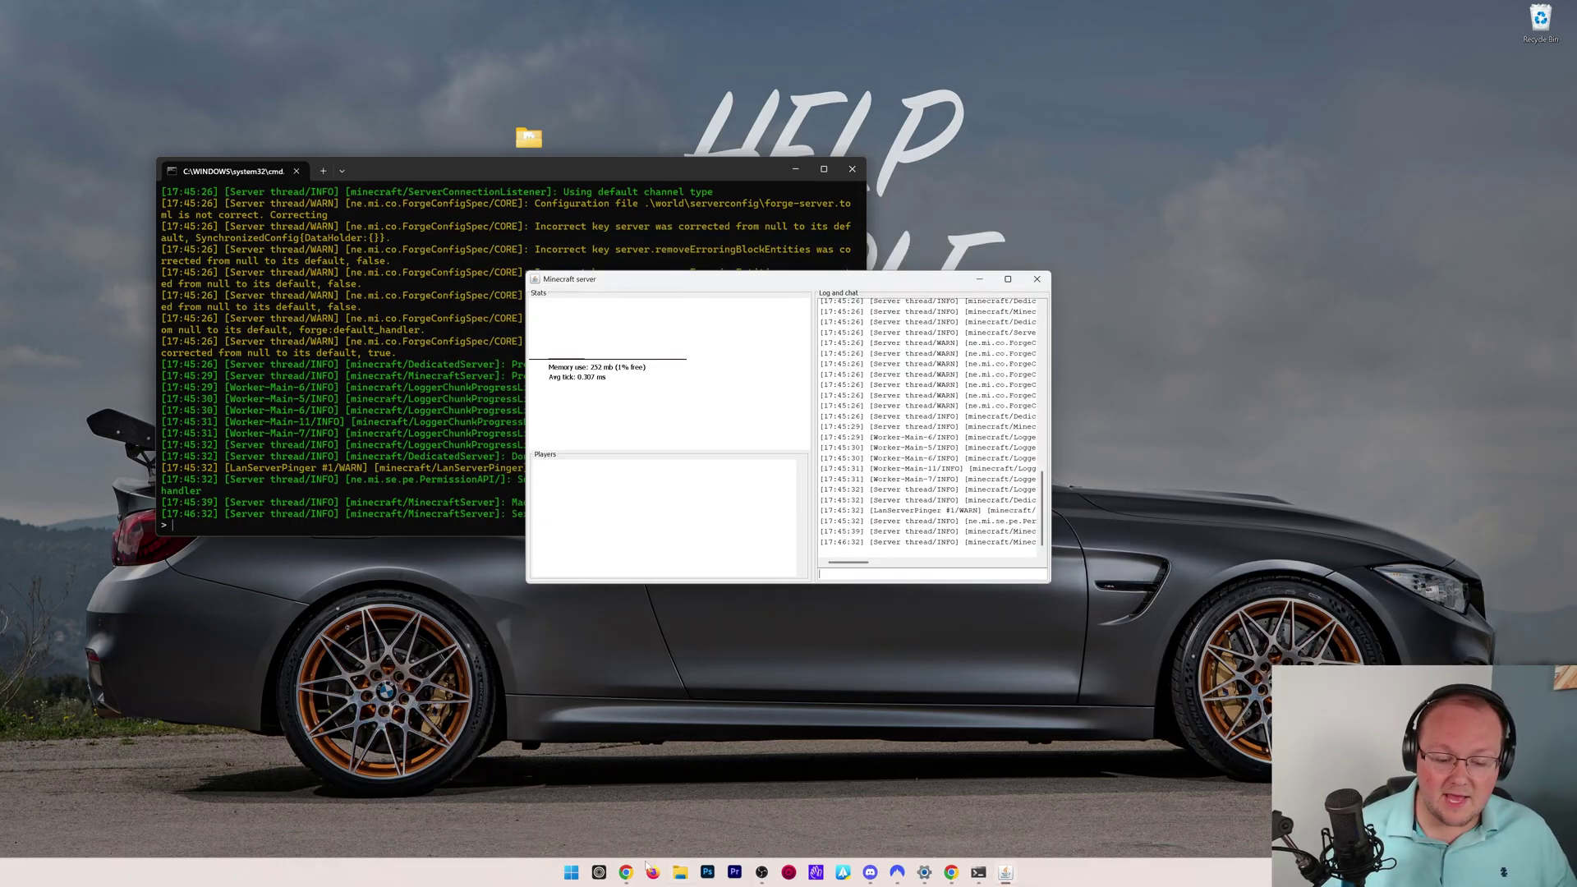
Step: Start Minecraft Launcher and show its installations, including forge 1.21.8-forge-58.1.0
left_click(572, 873)
left_click(817, 638)
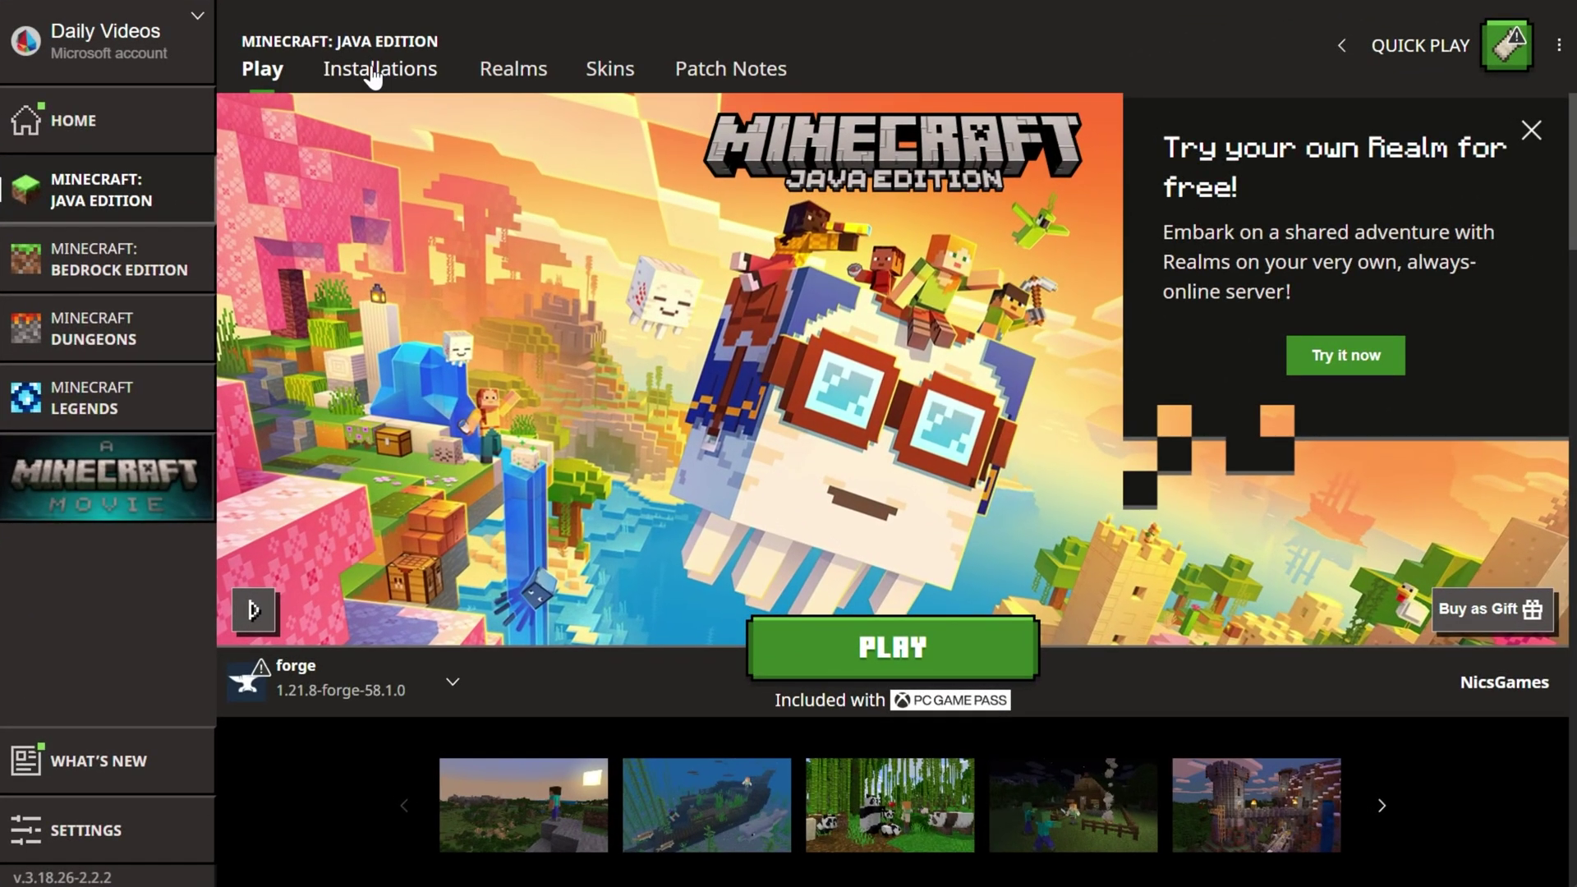
left_click(373, 68)
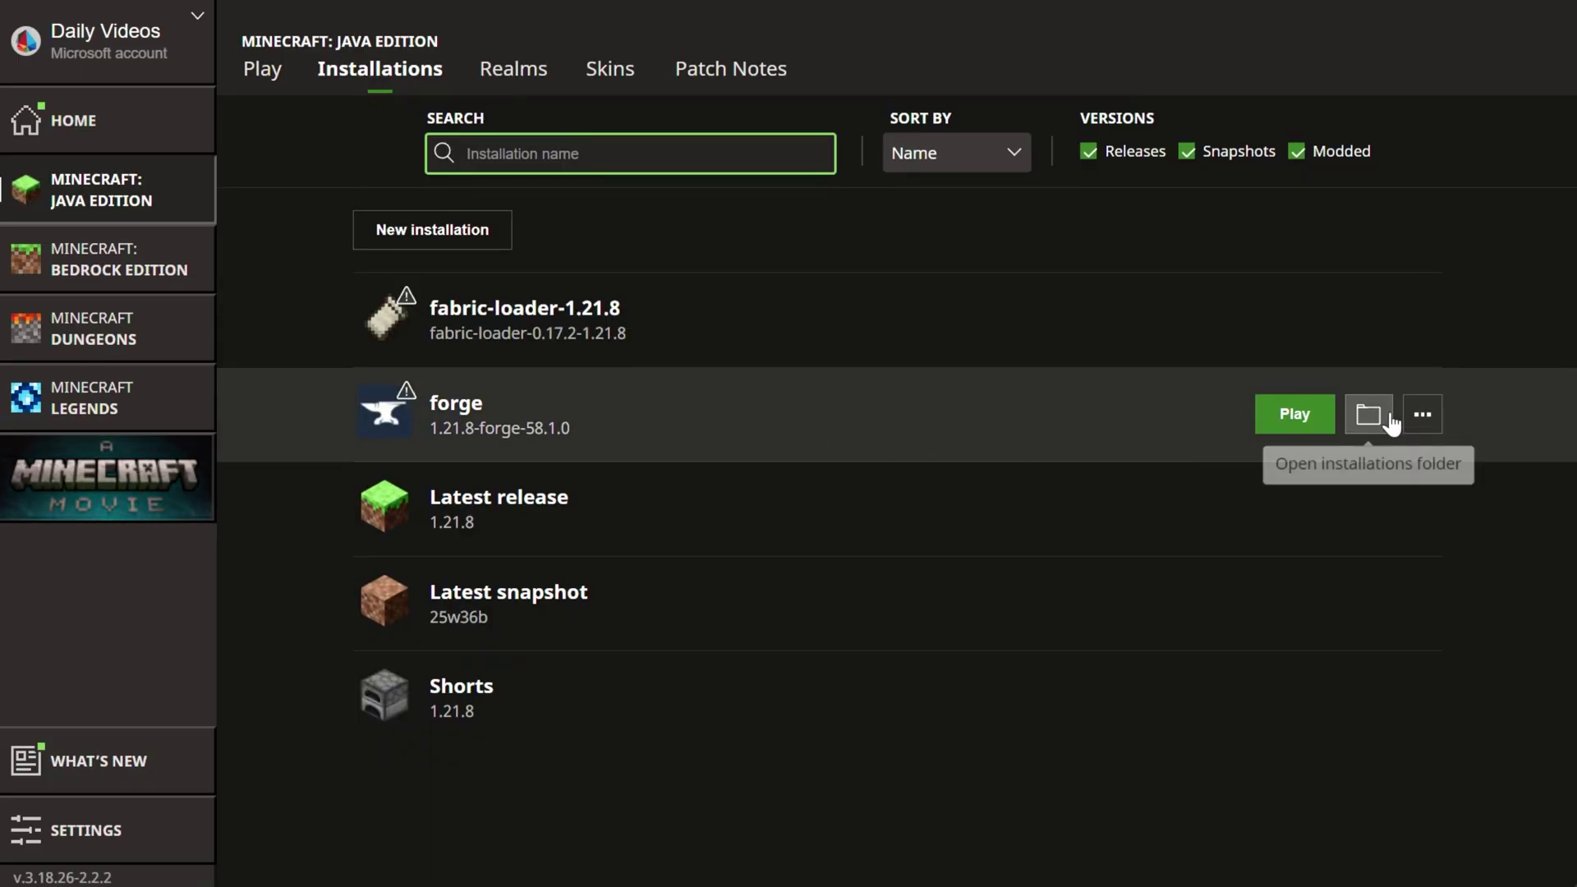
Step: Replace the three Fabric jars in the client's .minecraft mods folder with the Balm and Waystones forge jars
left_click(1371, 416)
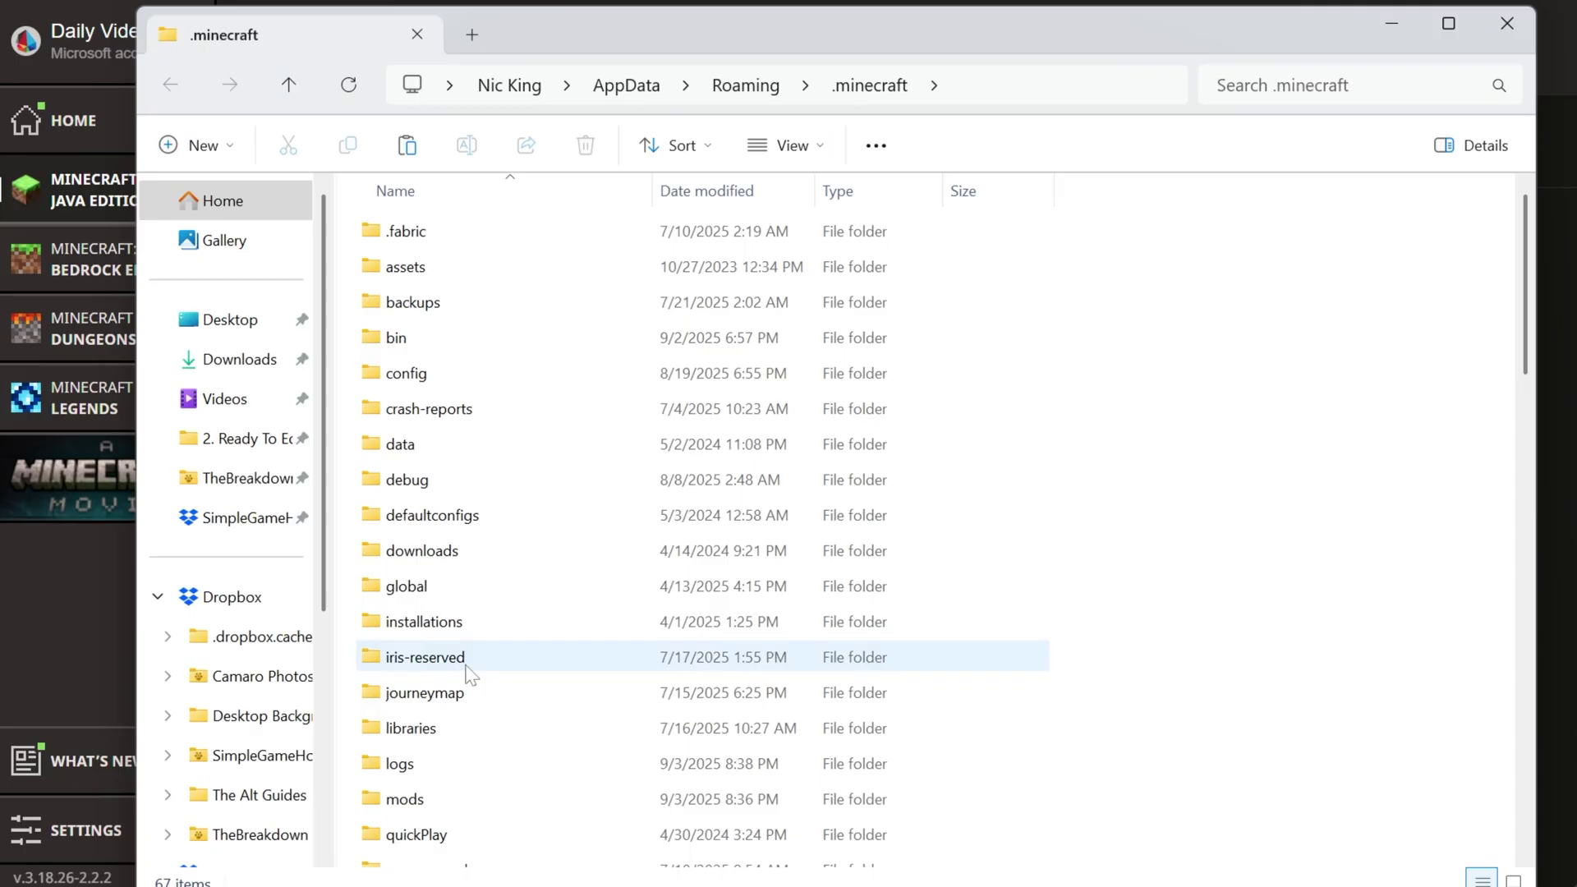
double_click(433, 801)
left_click_drag(506, 631, 507, 226)
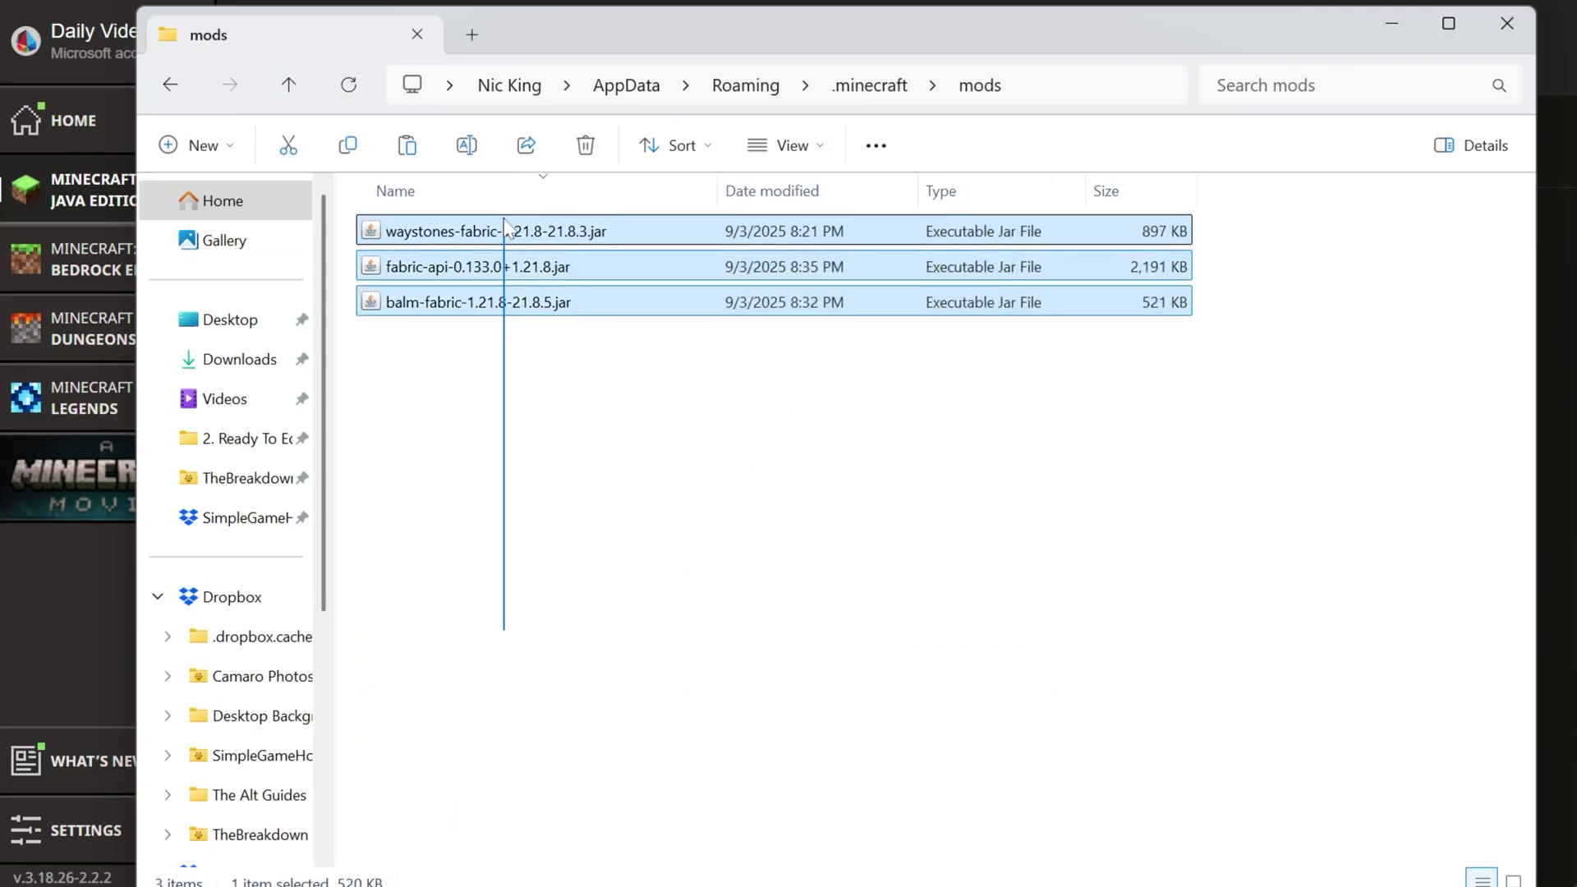
key("Delete")
right_click(517, 252)
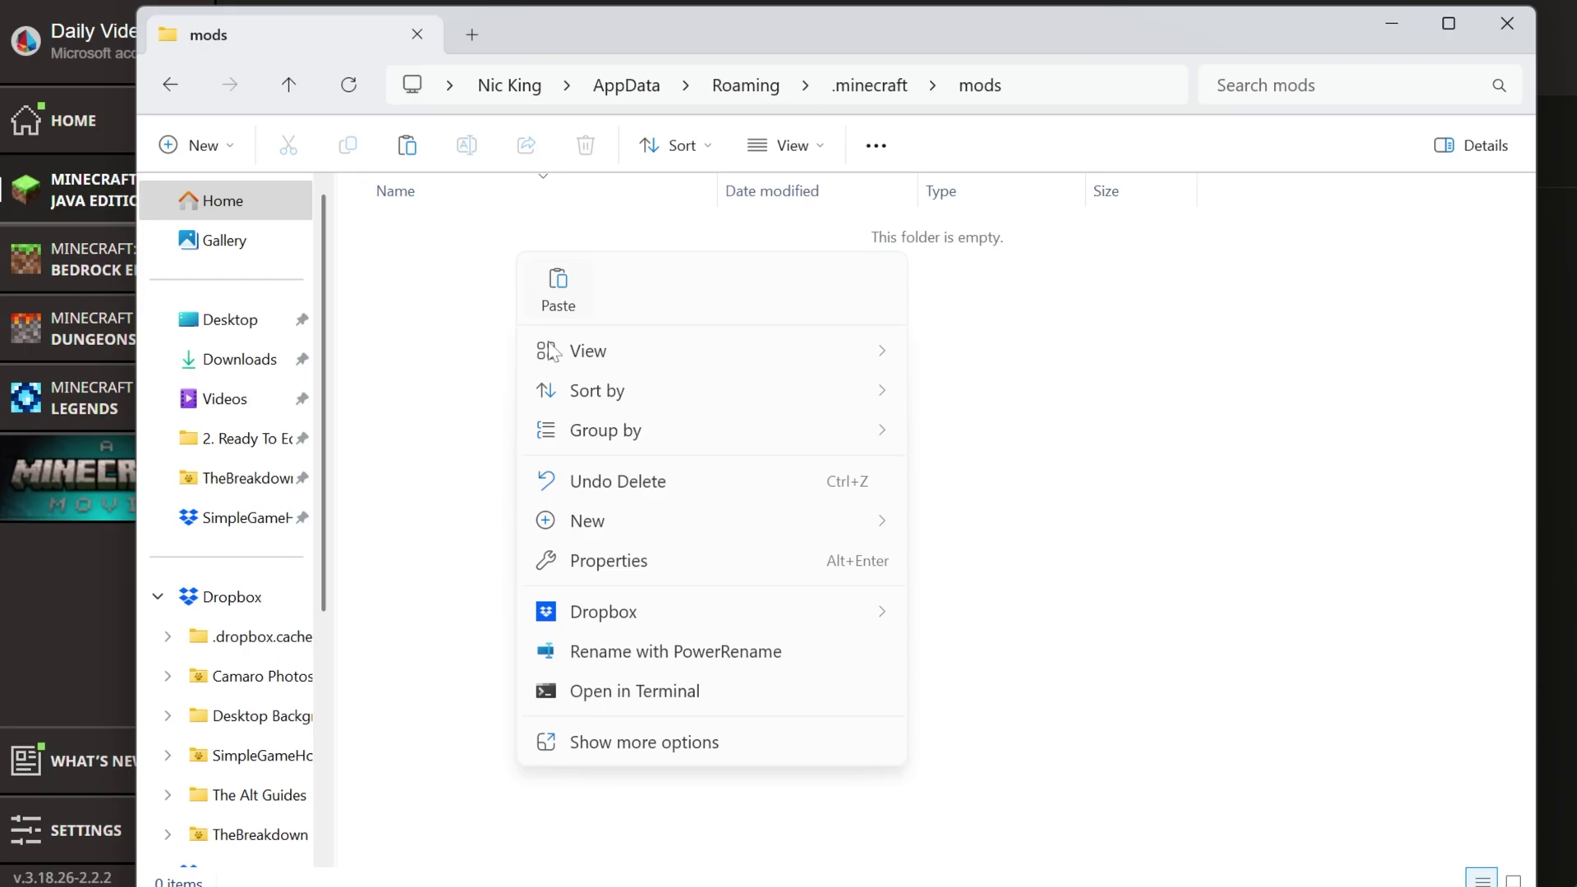
left_click(575, 294)
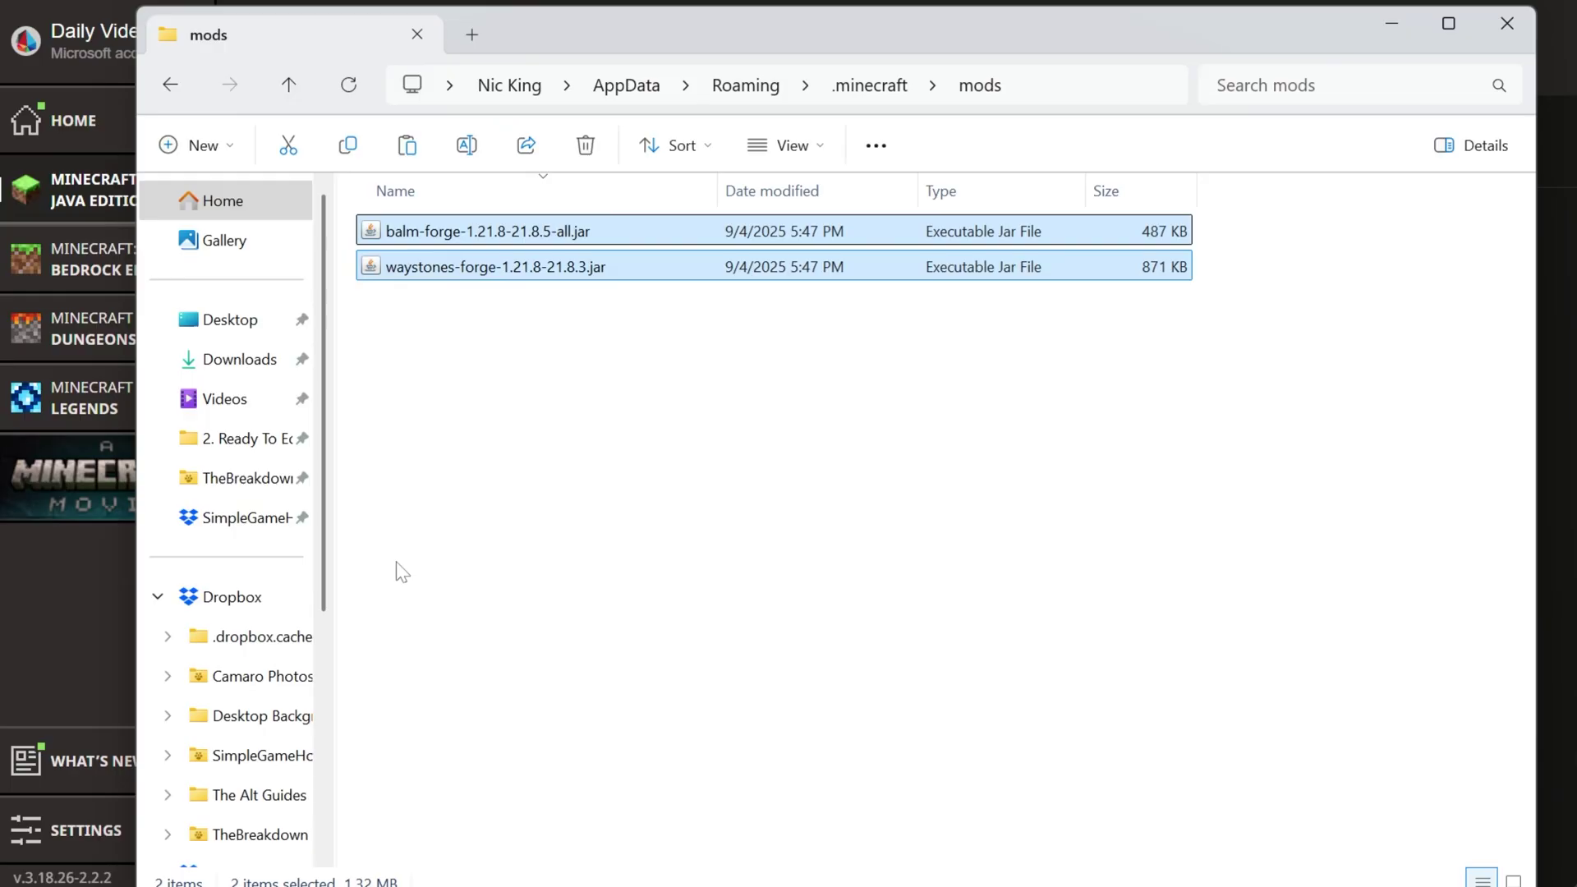
Step: Close the client mods folder and launch the forge 1.21.8 installation
left_click(1504, 33)
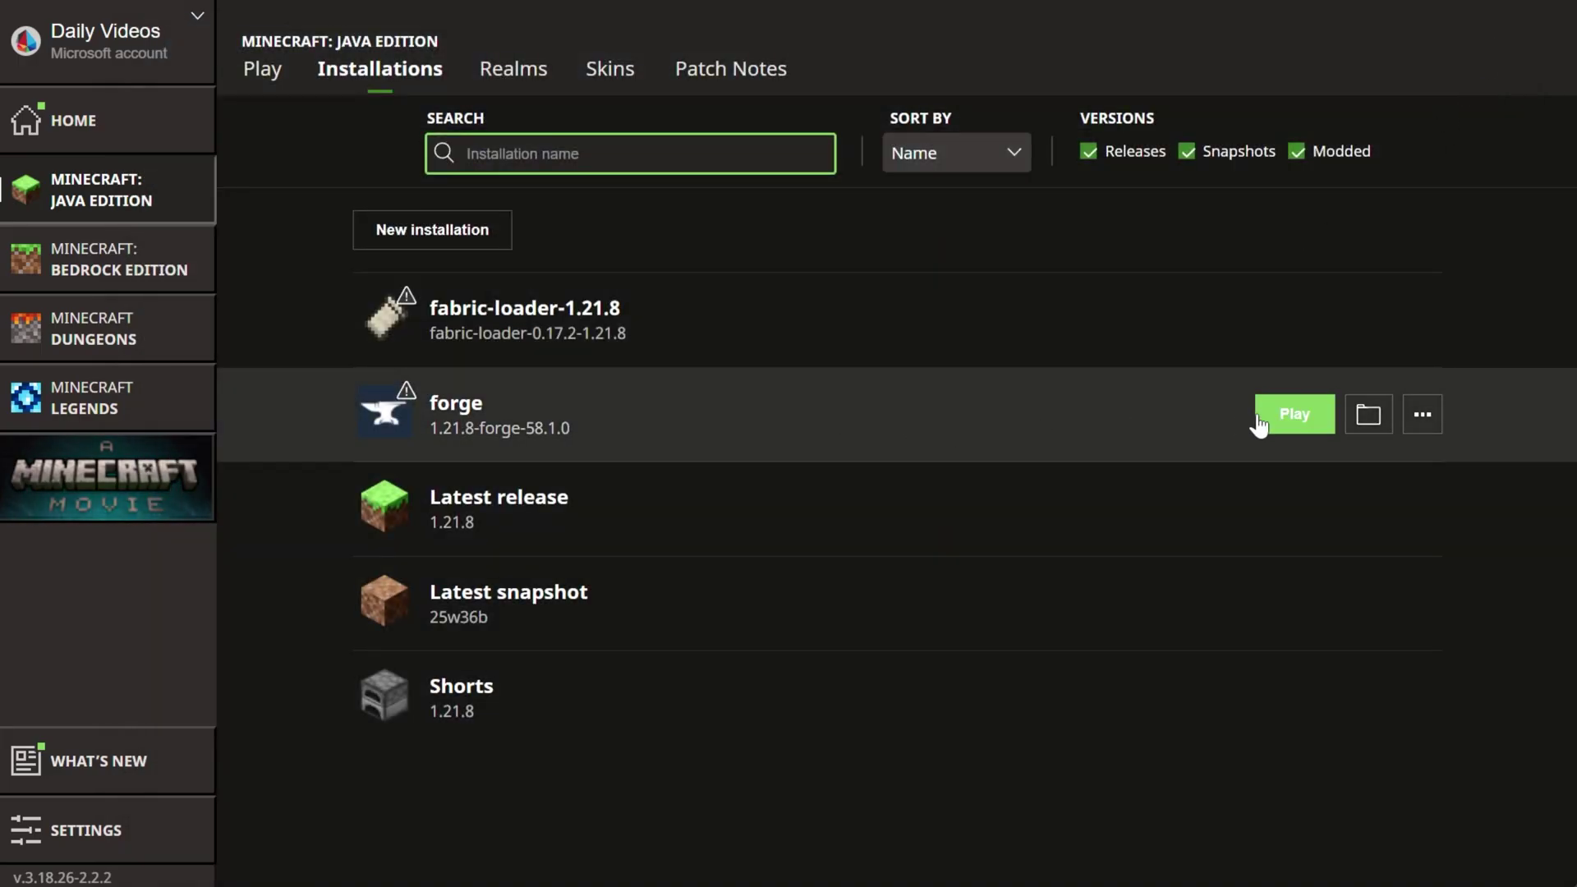
left_click(1257, 419)
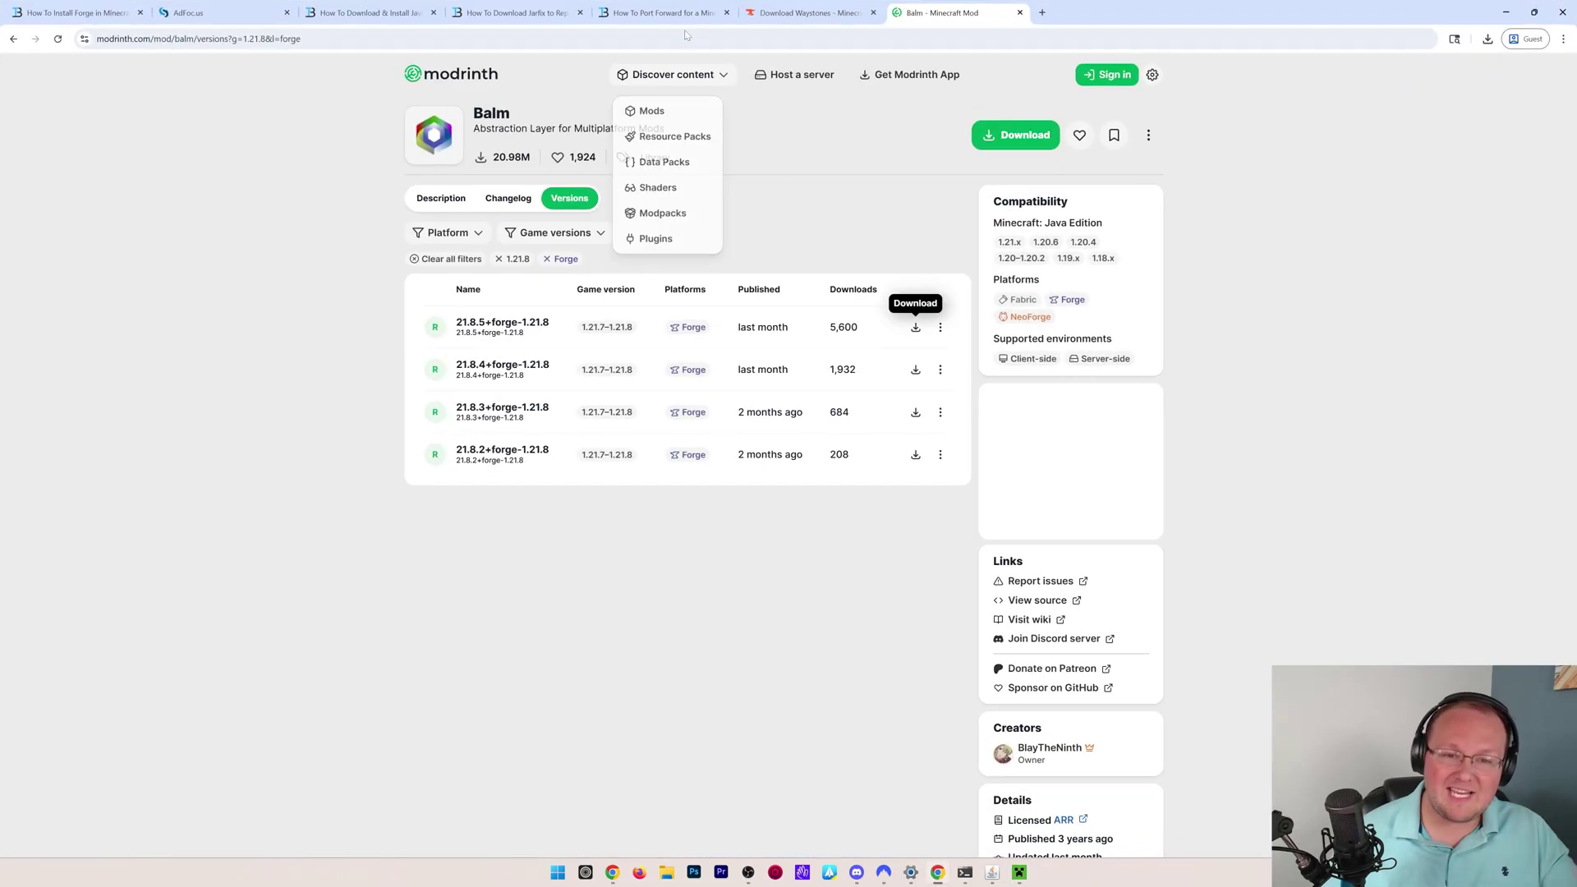
left_click(658, 12)
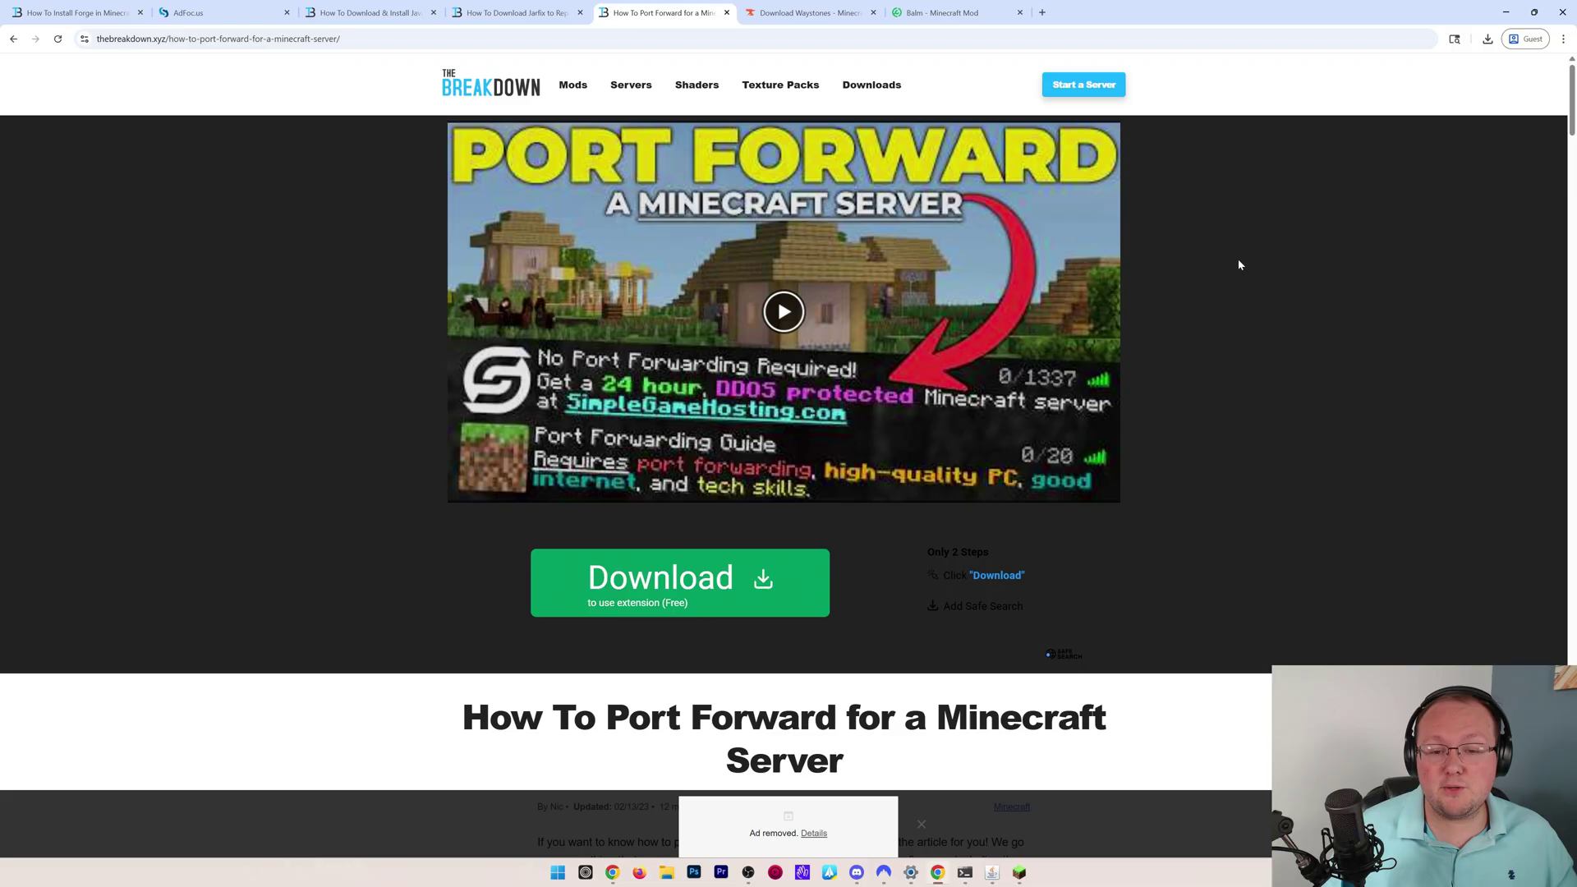
Step: Minimize Chrome to return to Minecraft's Forge 58.1.0 title screen
left_click(1509, 13)
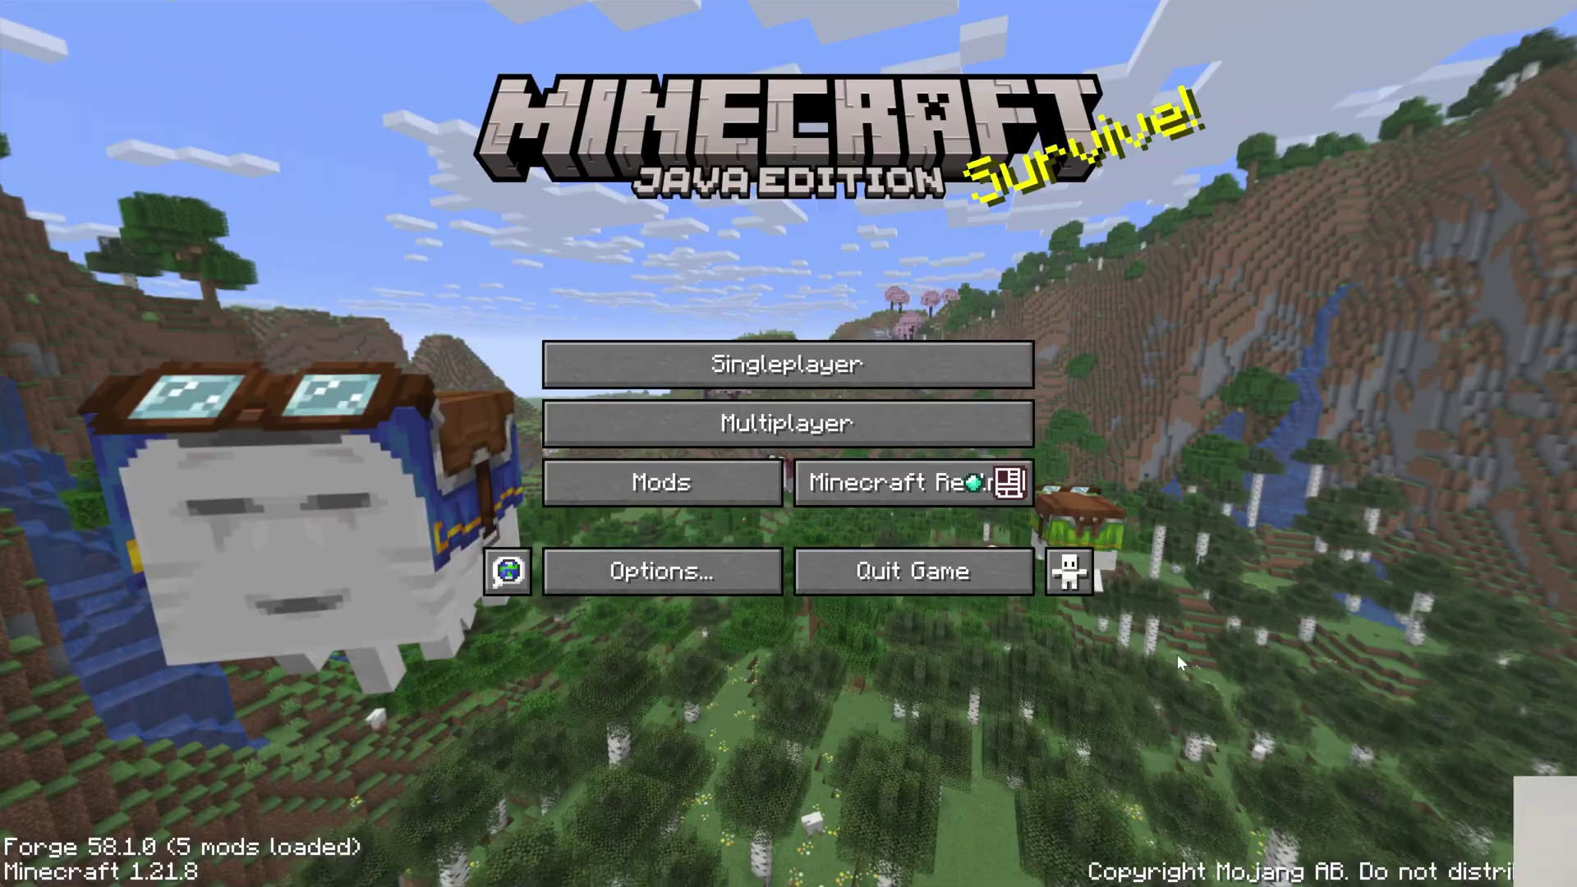
Step: Add a multiplayer server named 'Local Connection' with address 'localhost'
left_click(944, 443)
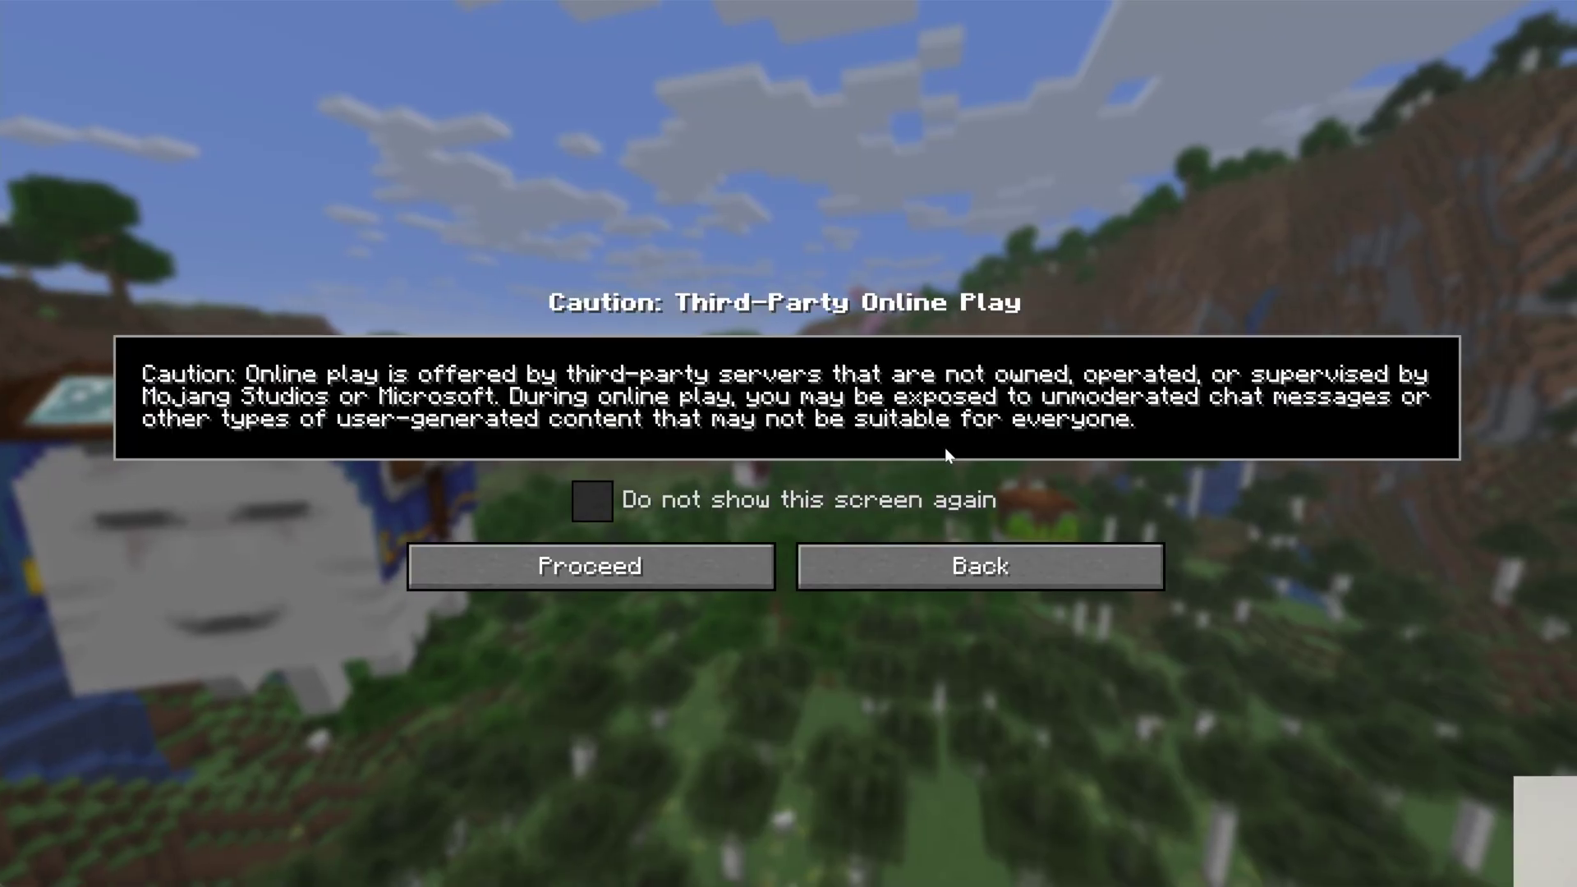
left_click(748, 556)
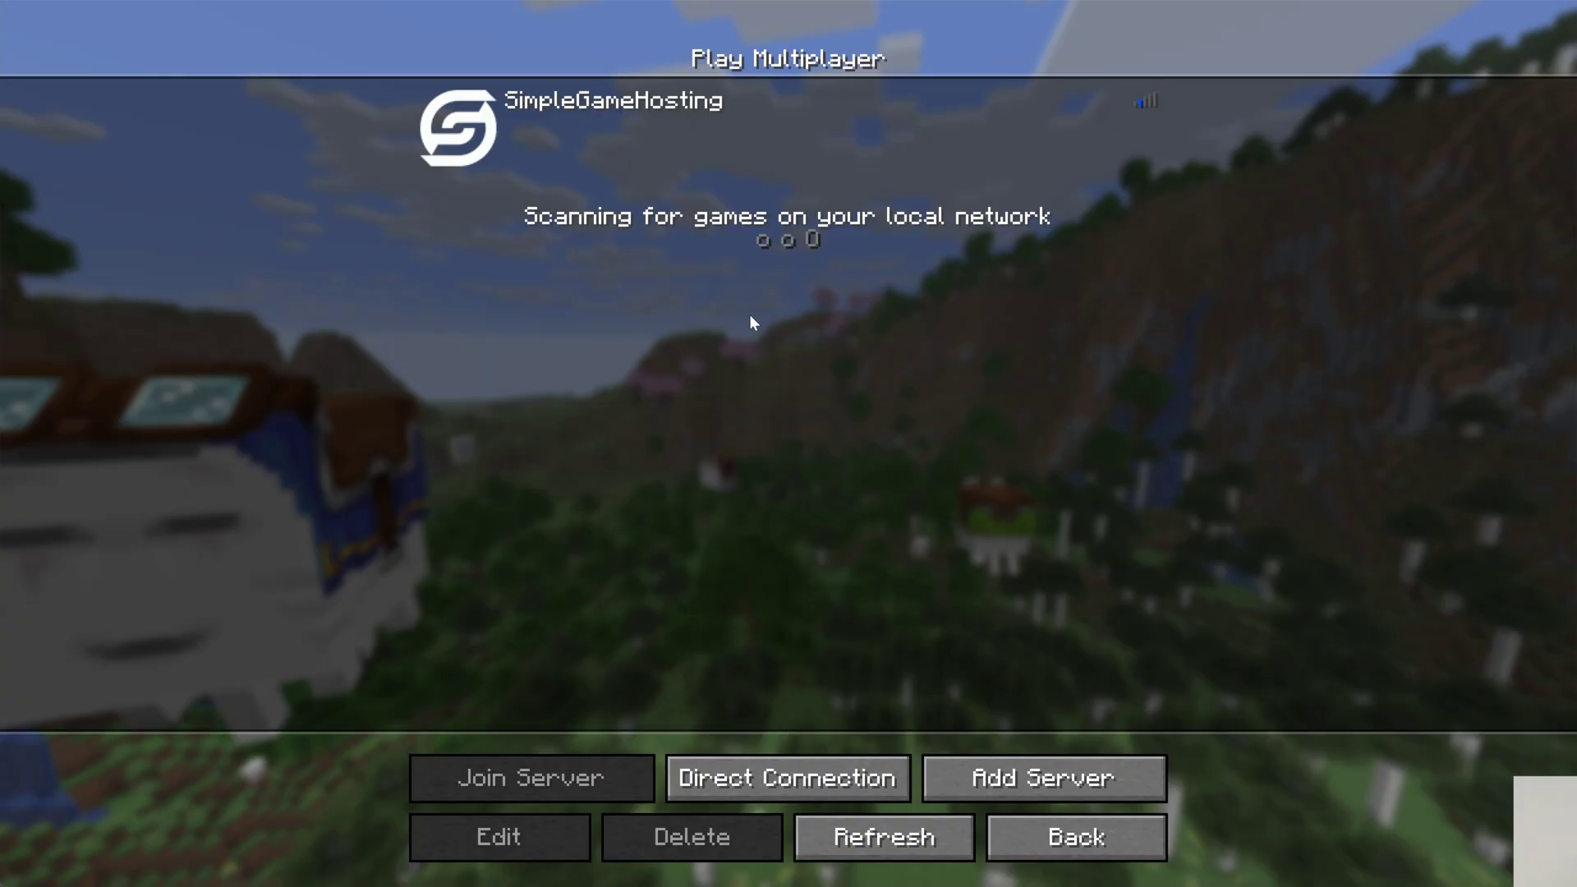
left_click(1032, 773)
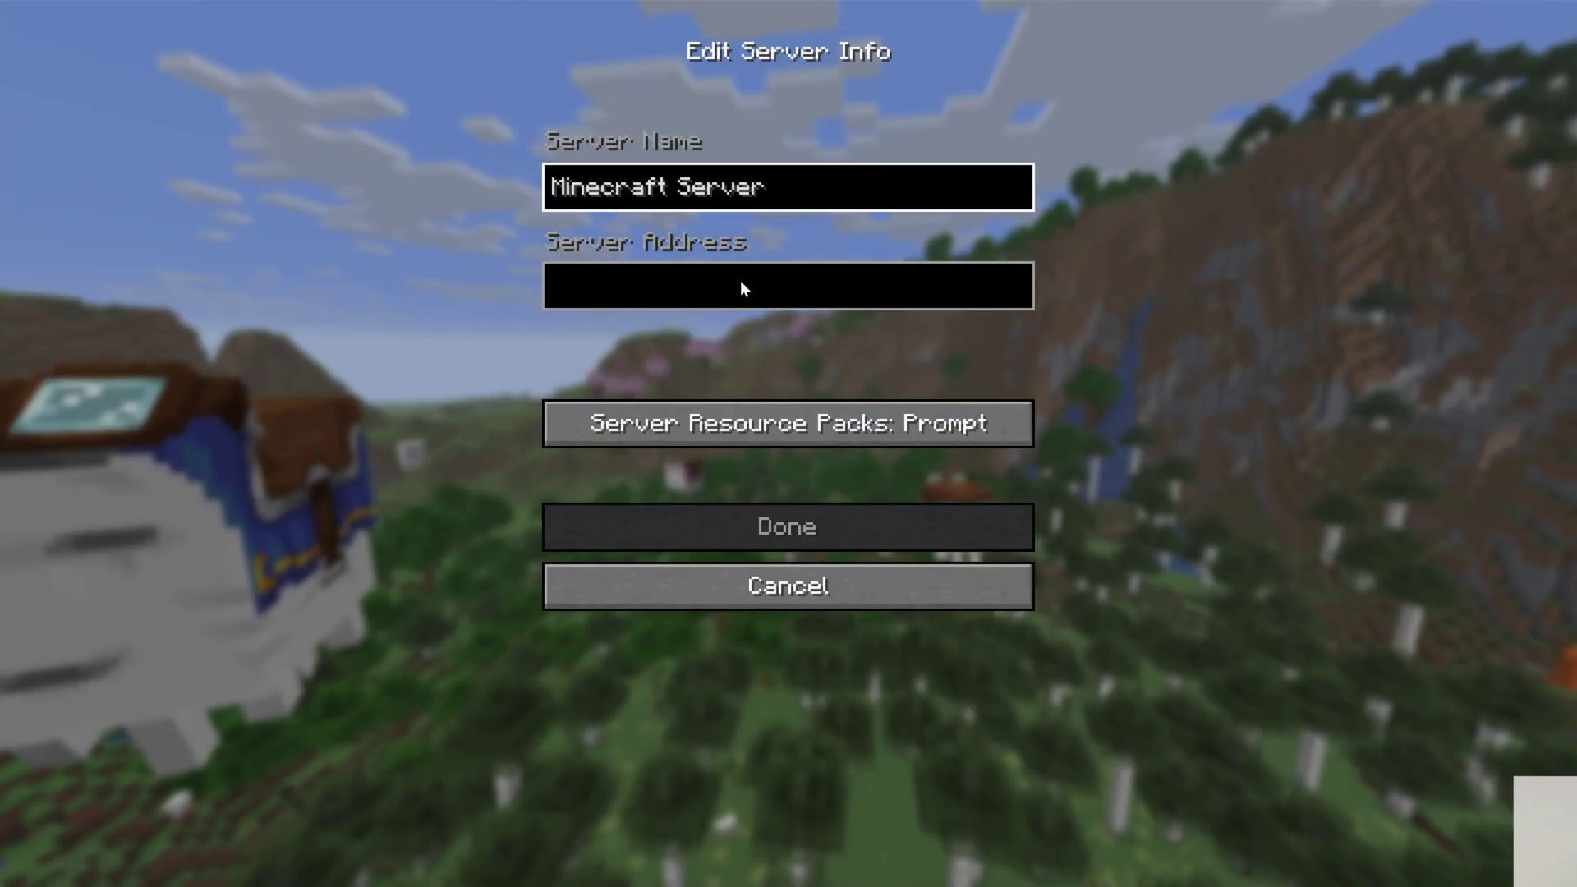
key("ctrl+a")
key("BackSpace")
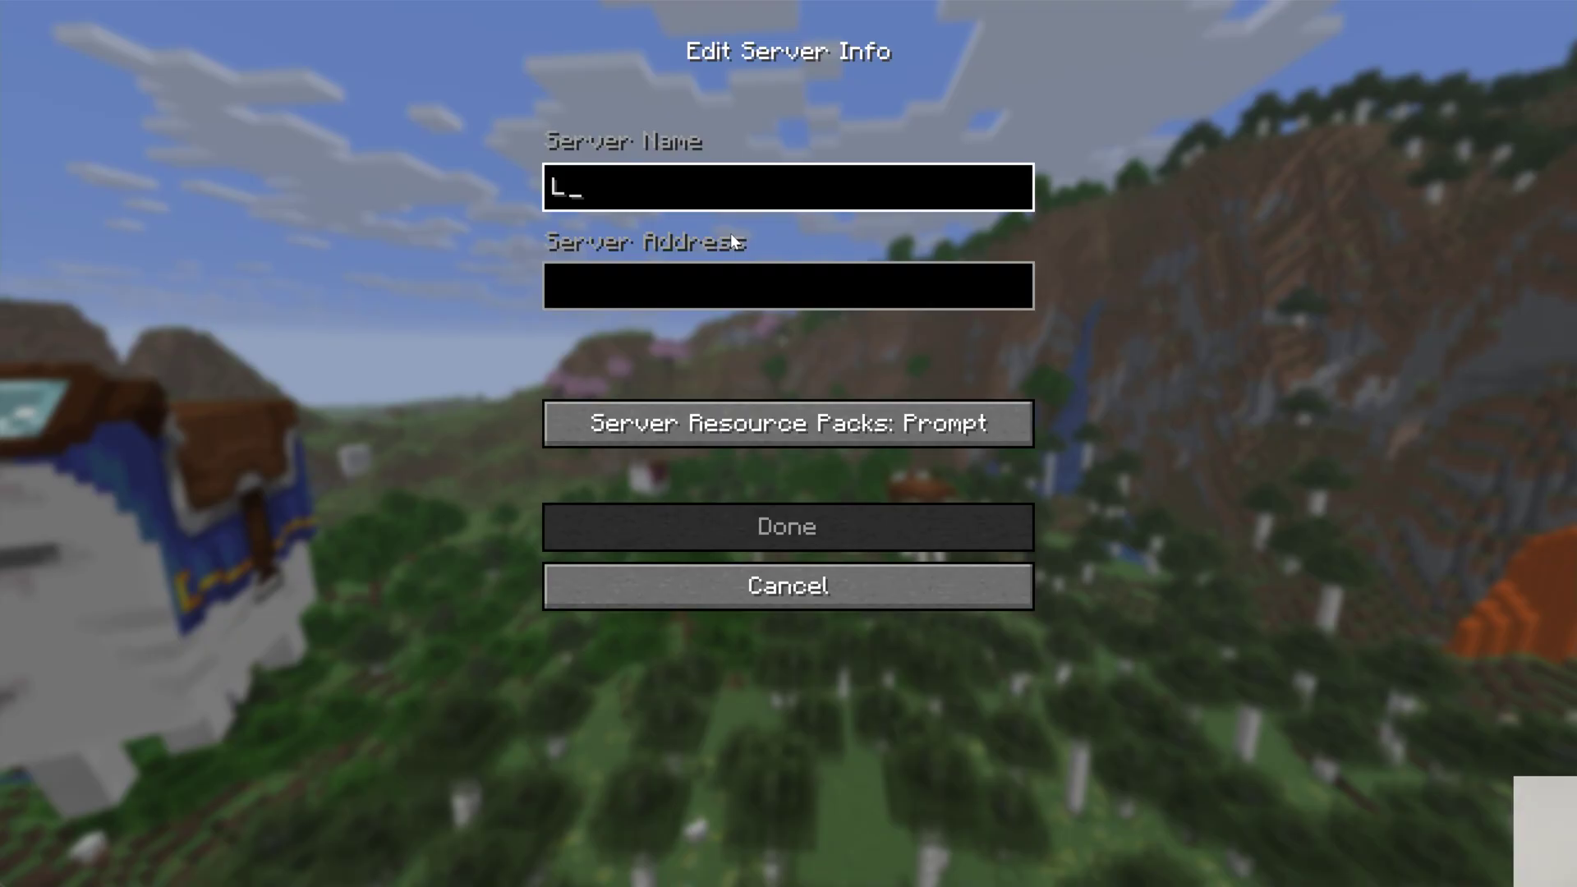
type("ocal Connectio")
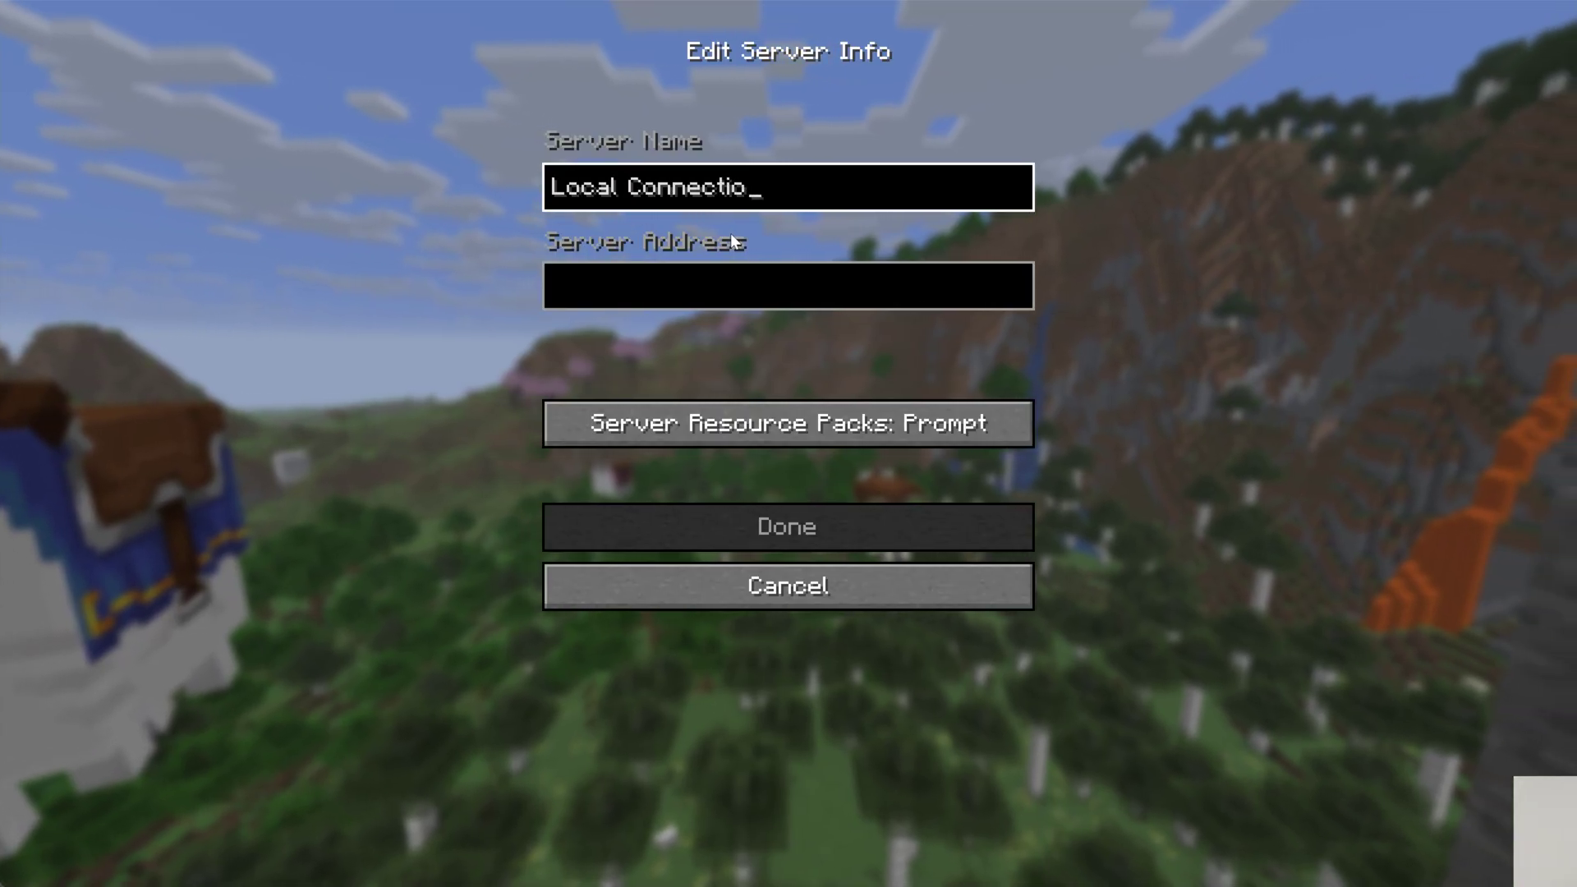
type("n")
key("Tab")
type("localhost")
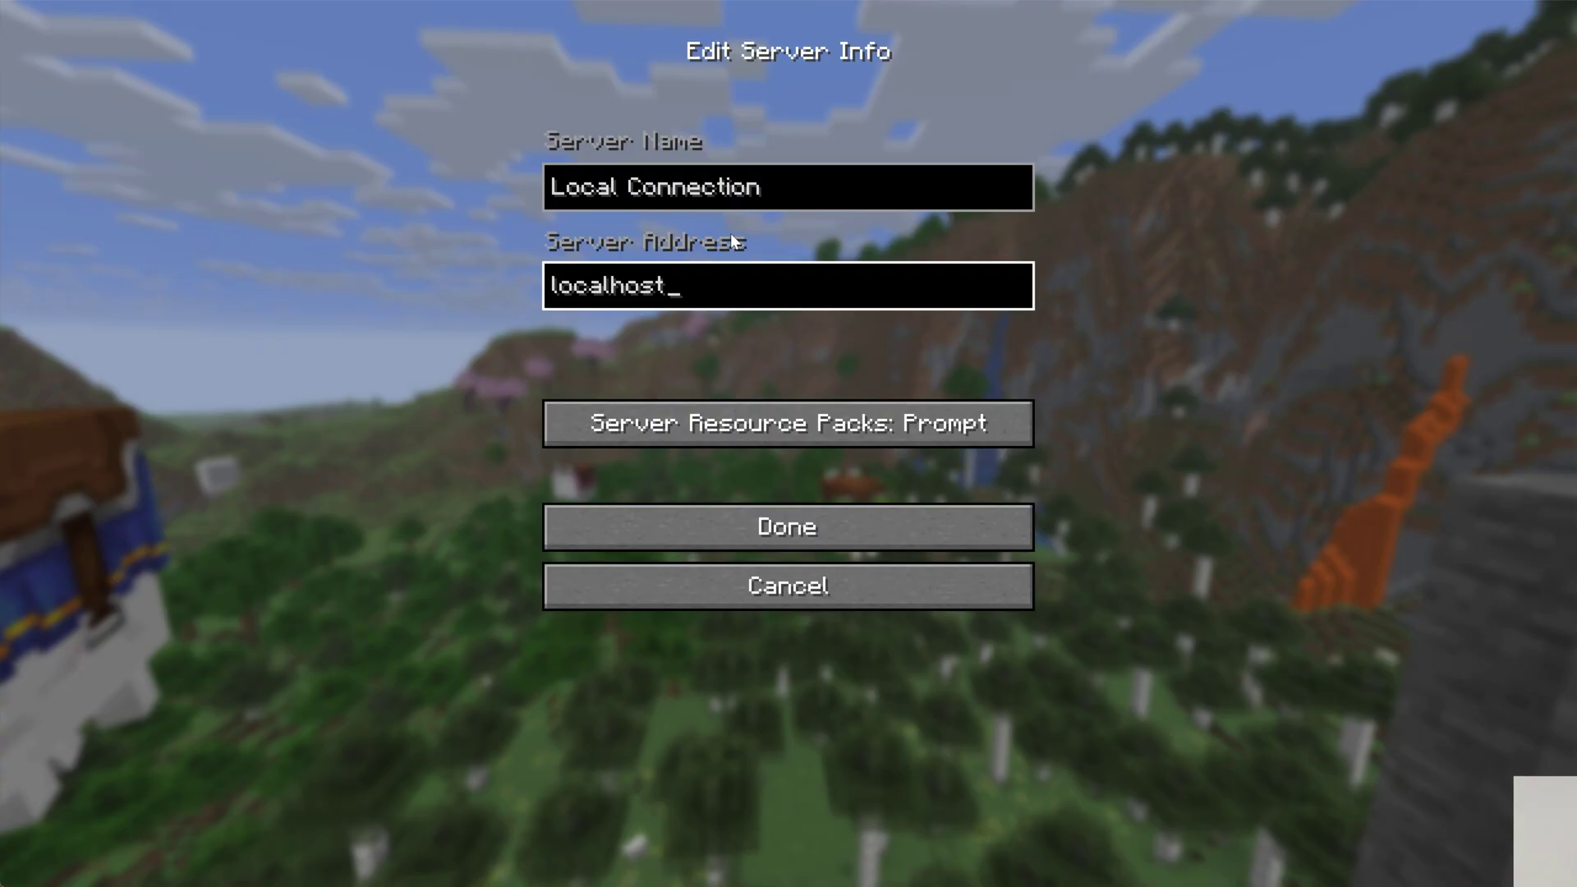
left_click(703, 526)
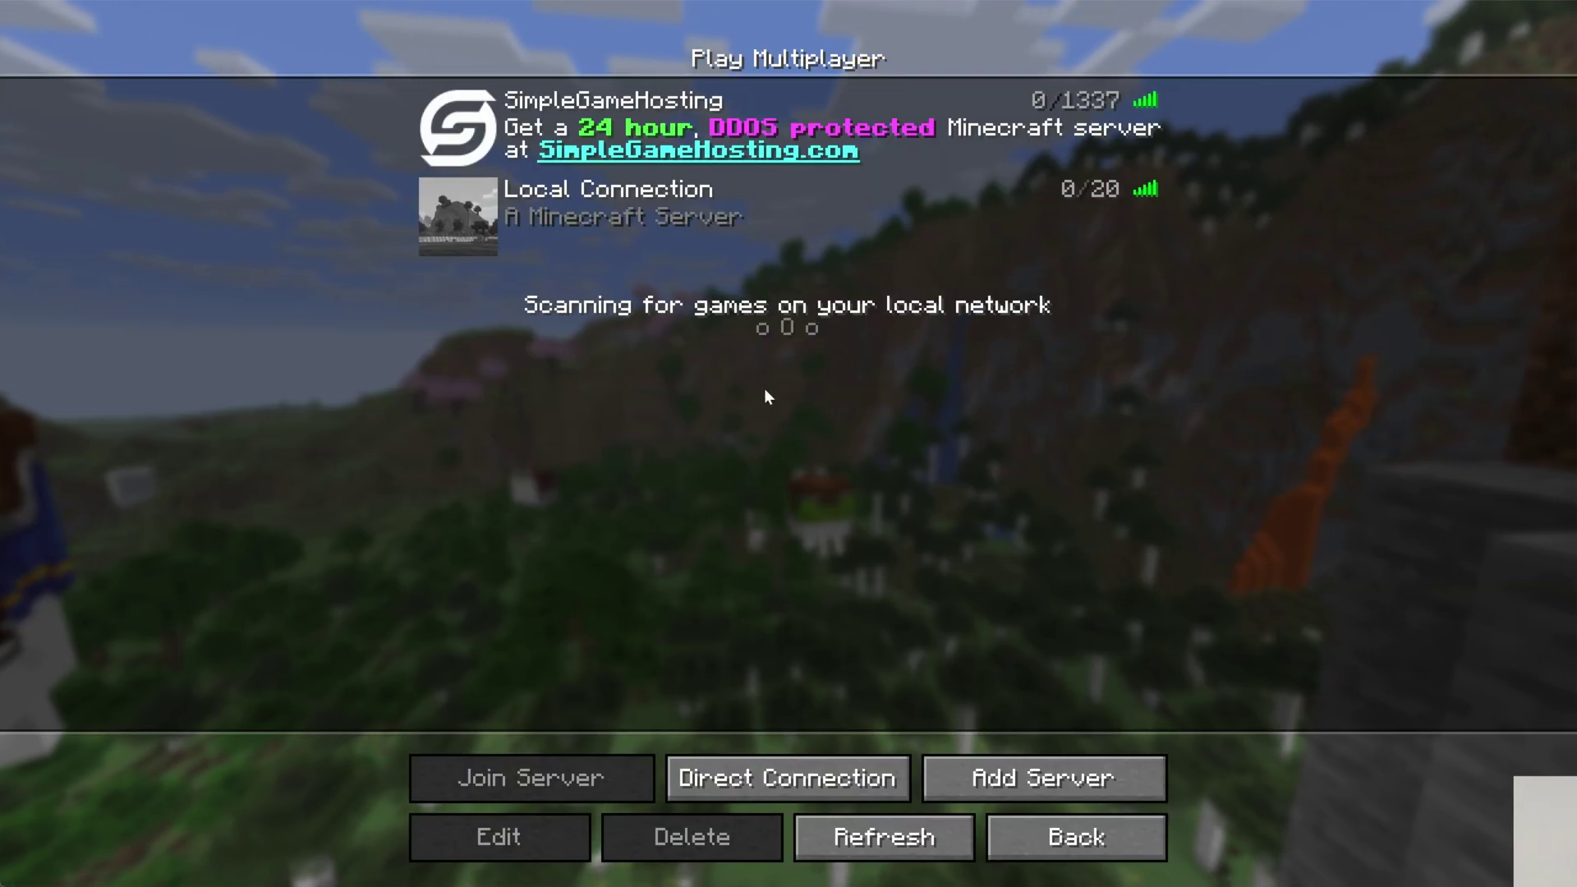
Step: Try joining Local Connection, then close the stopped server console after the mod channel mismatch
double_click(685, 230)
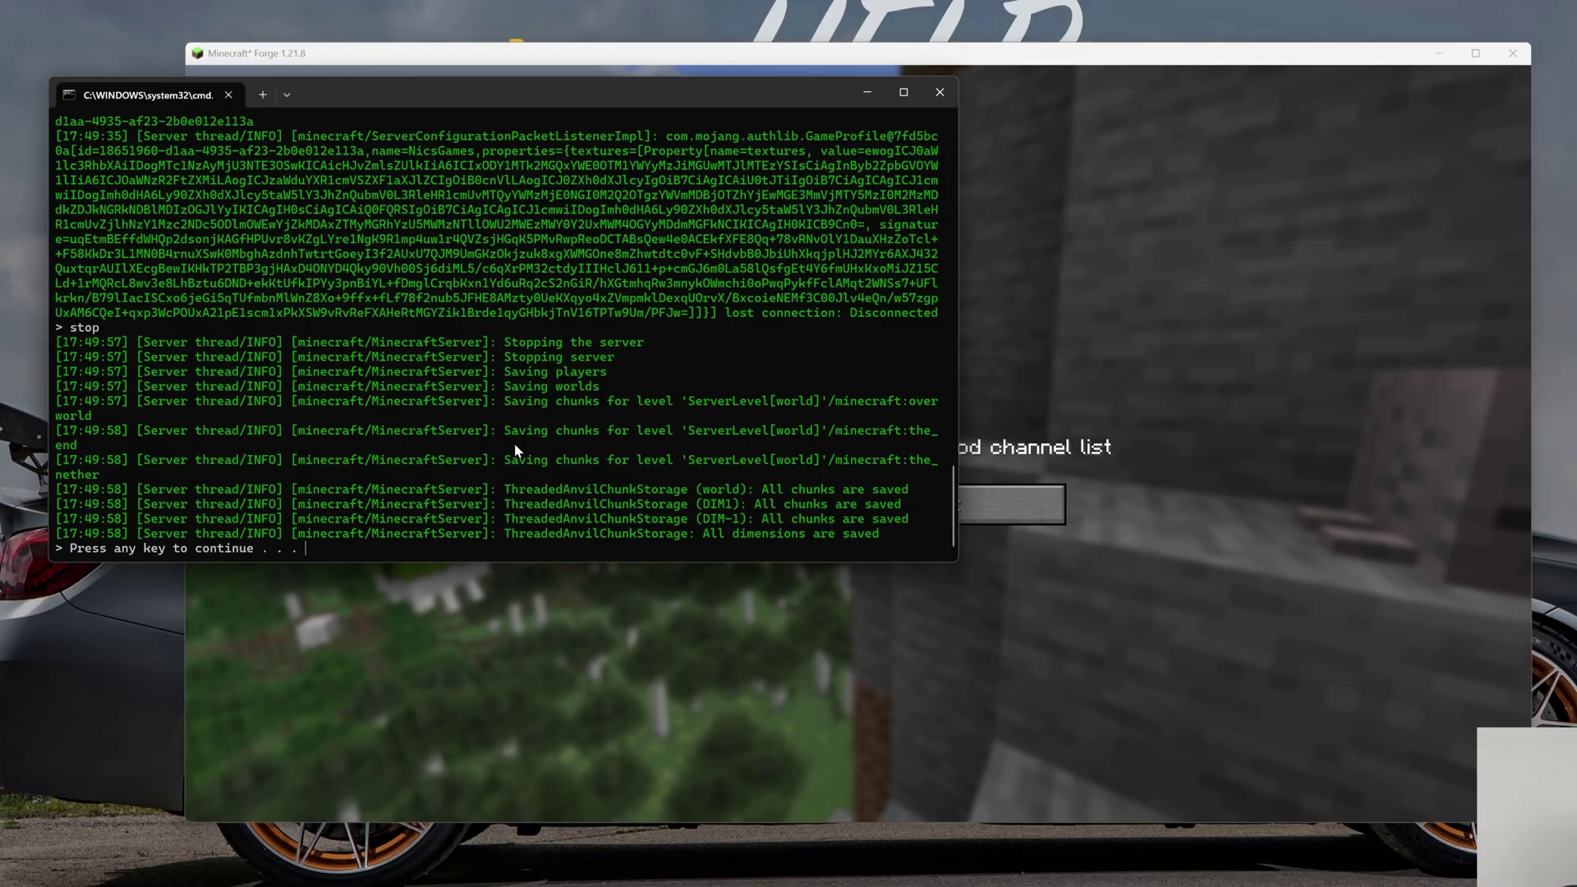
key("Return")
Step: Relaunch the server with run.bat from the Desktop's 2025 Forge Guide folder
key("super+e")
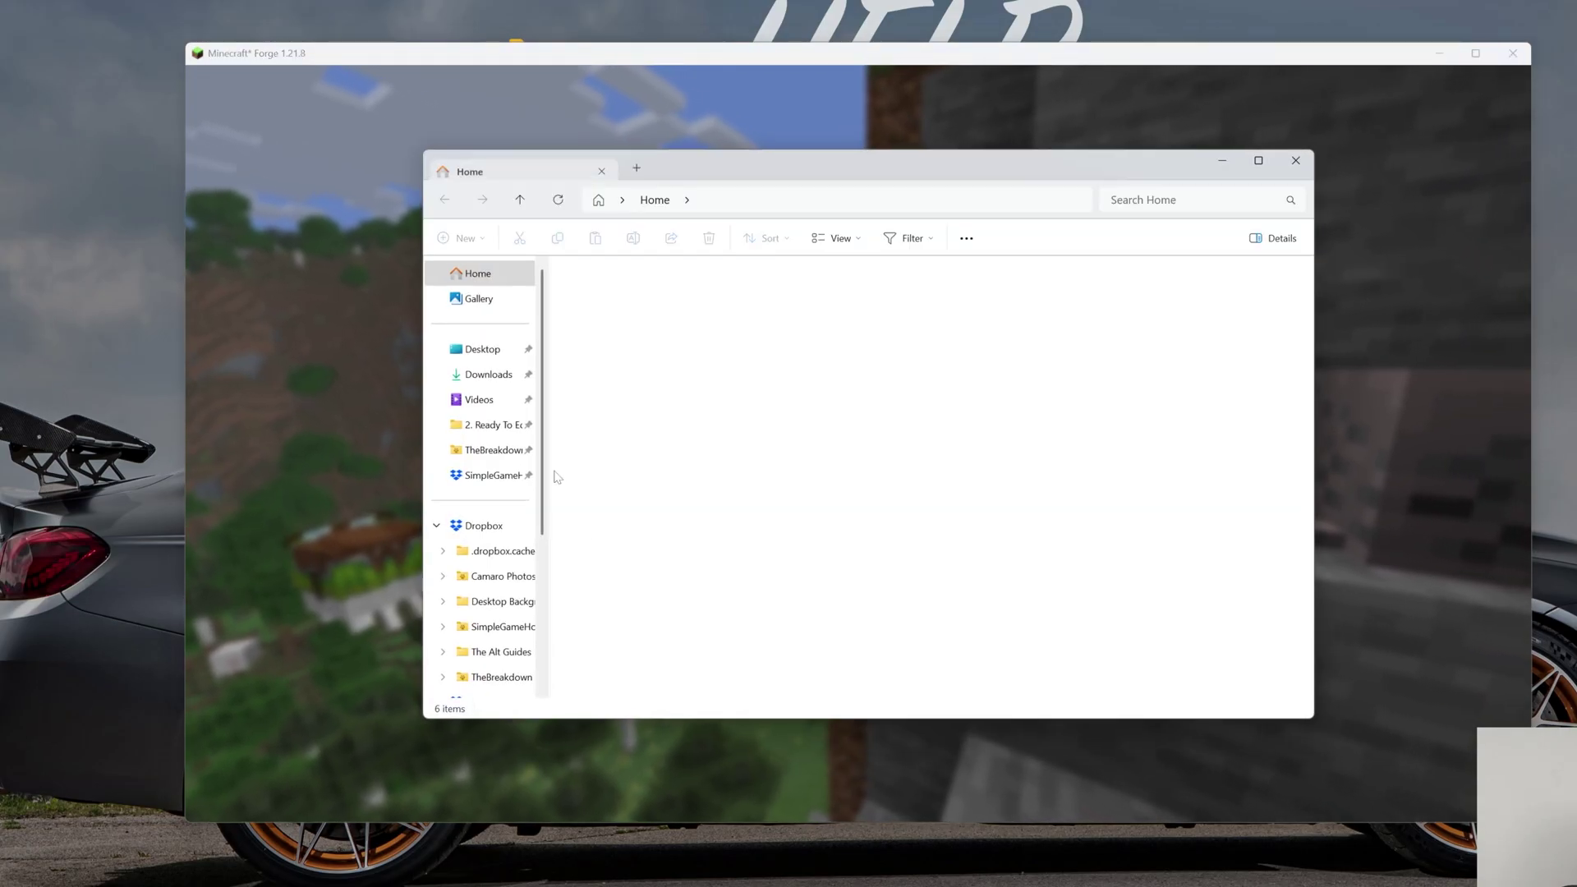
left_click(483, 350)
left_click(639, 294)
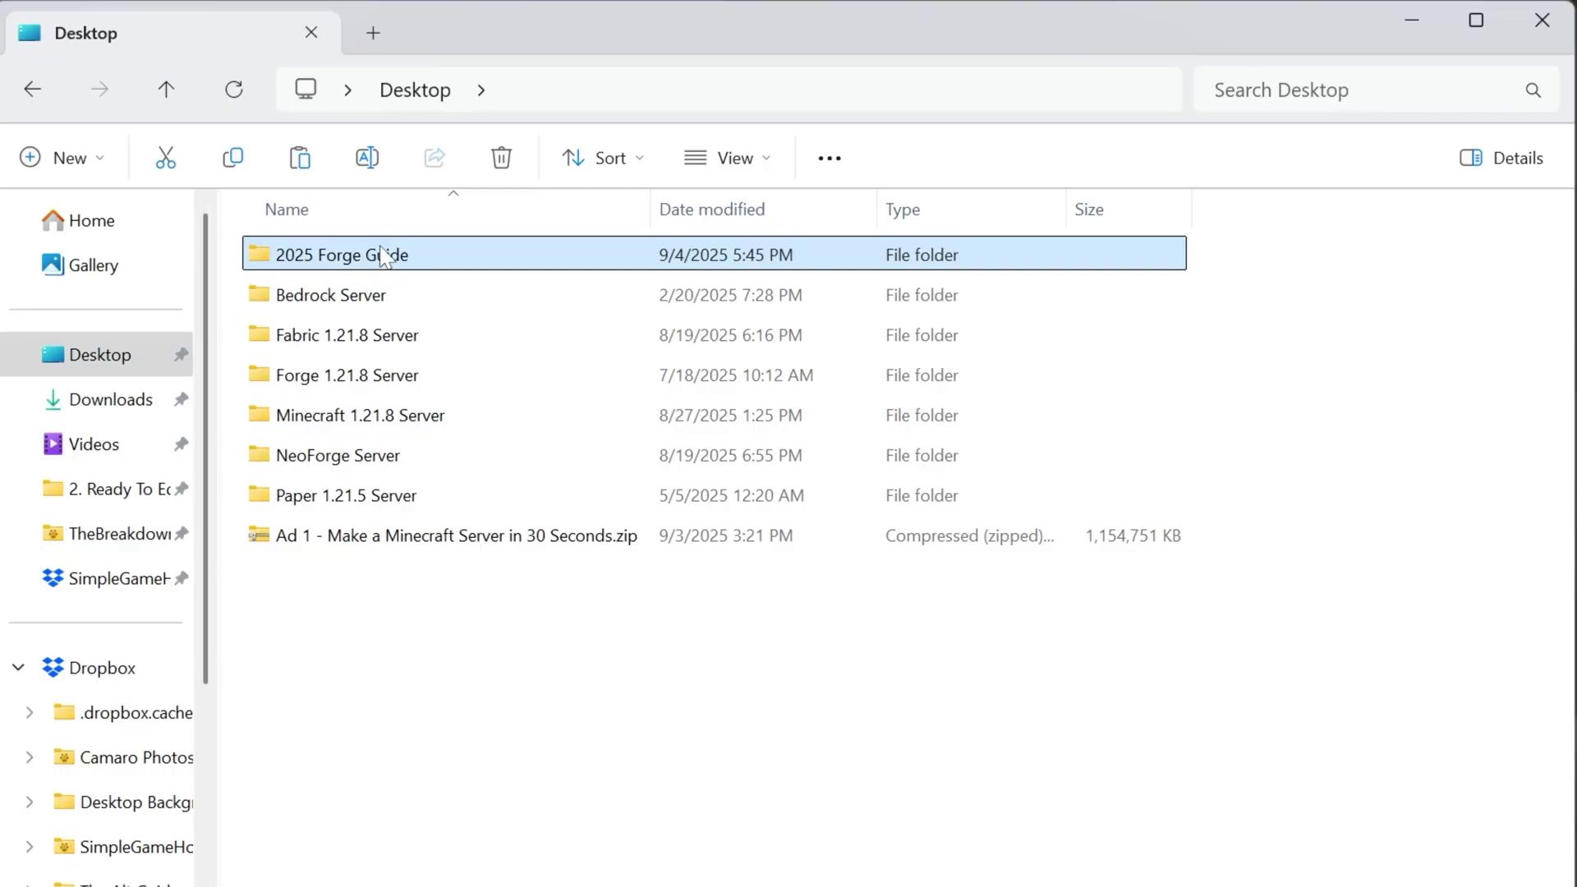
double_click(383, 257)
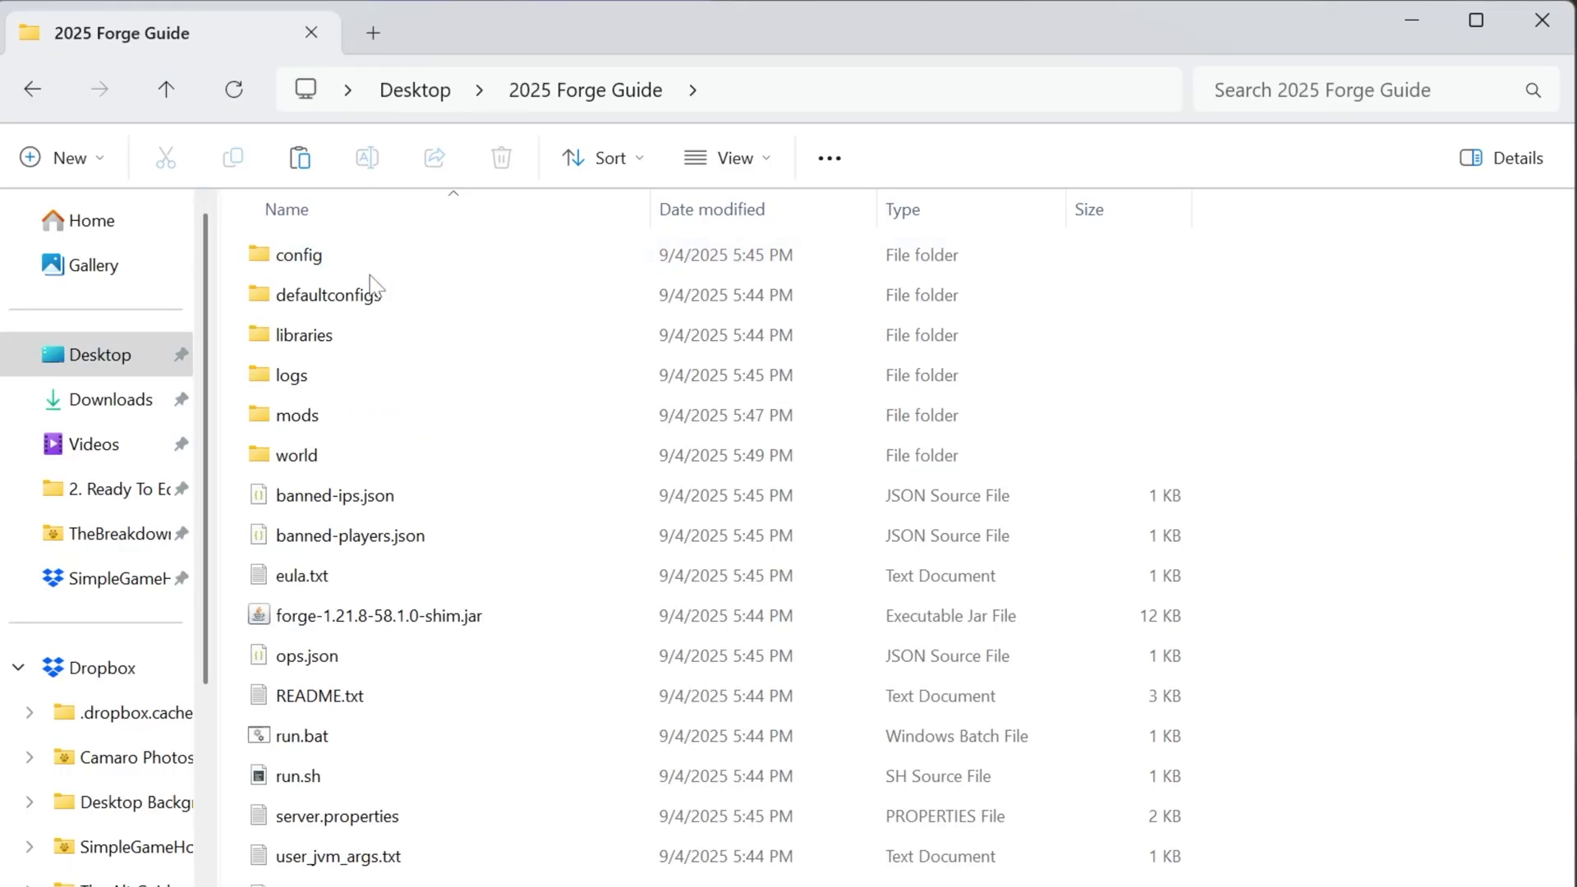
double_click(359, 743)
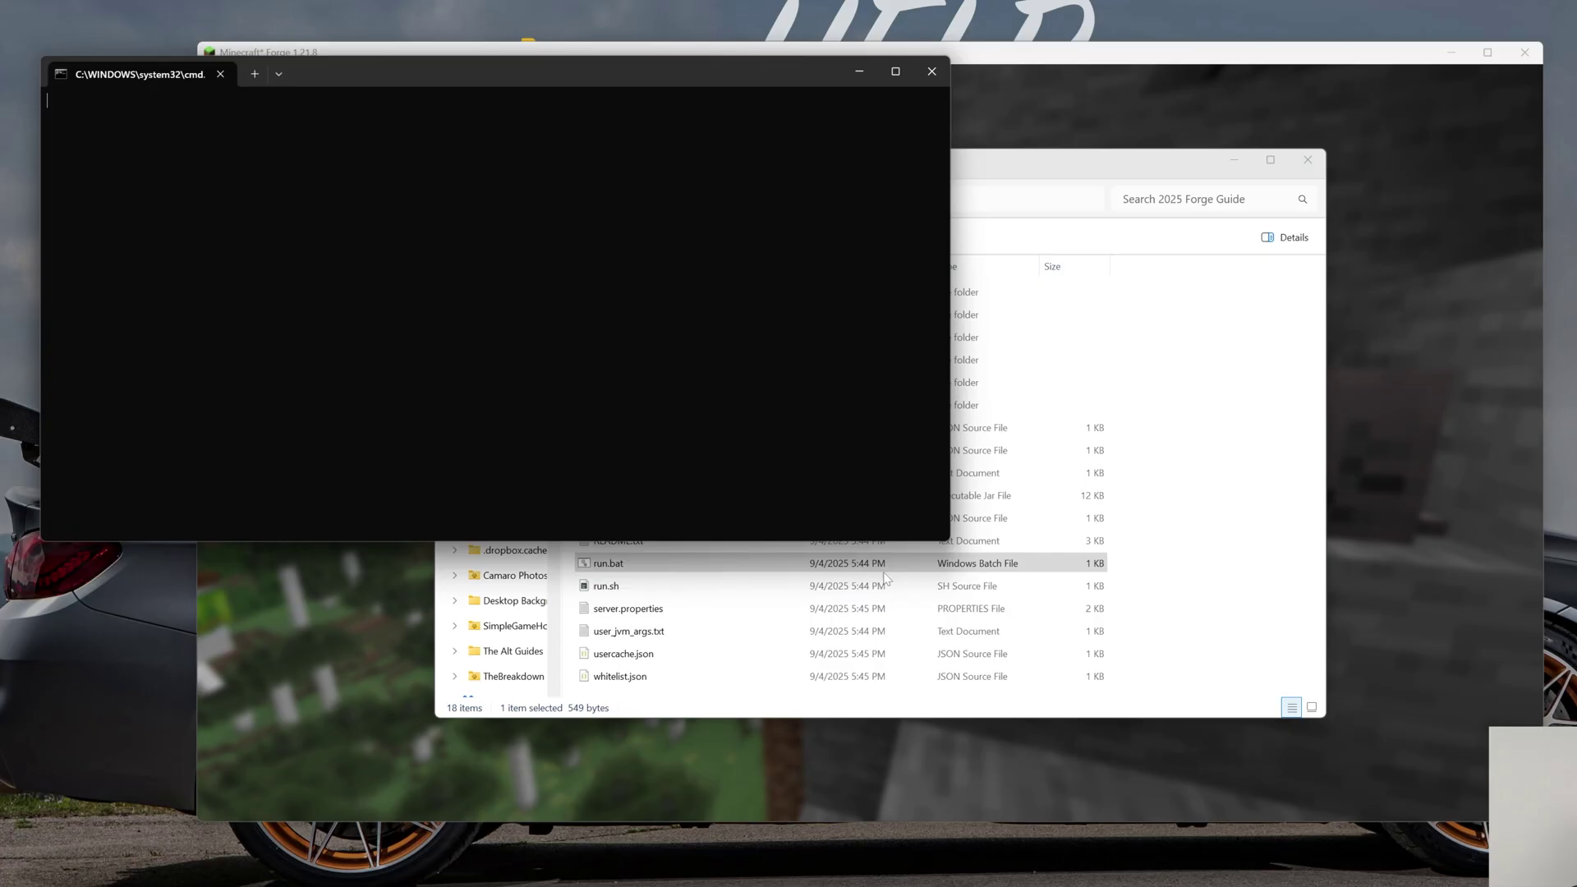
Step: Once the server console shows startup finished, rejoin Local Connection from the server list
left_click(1374, 440)
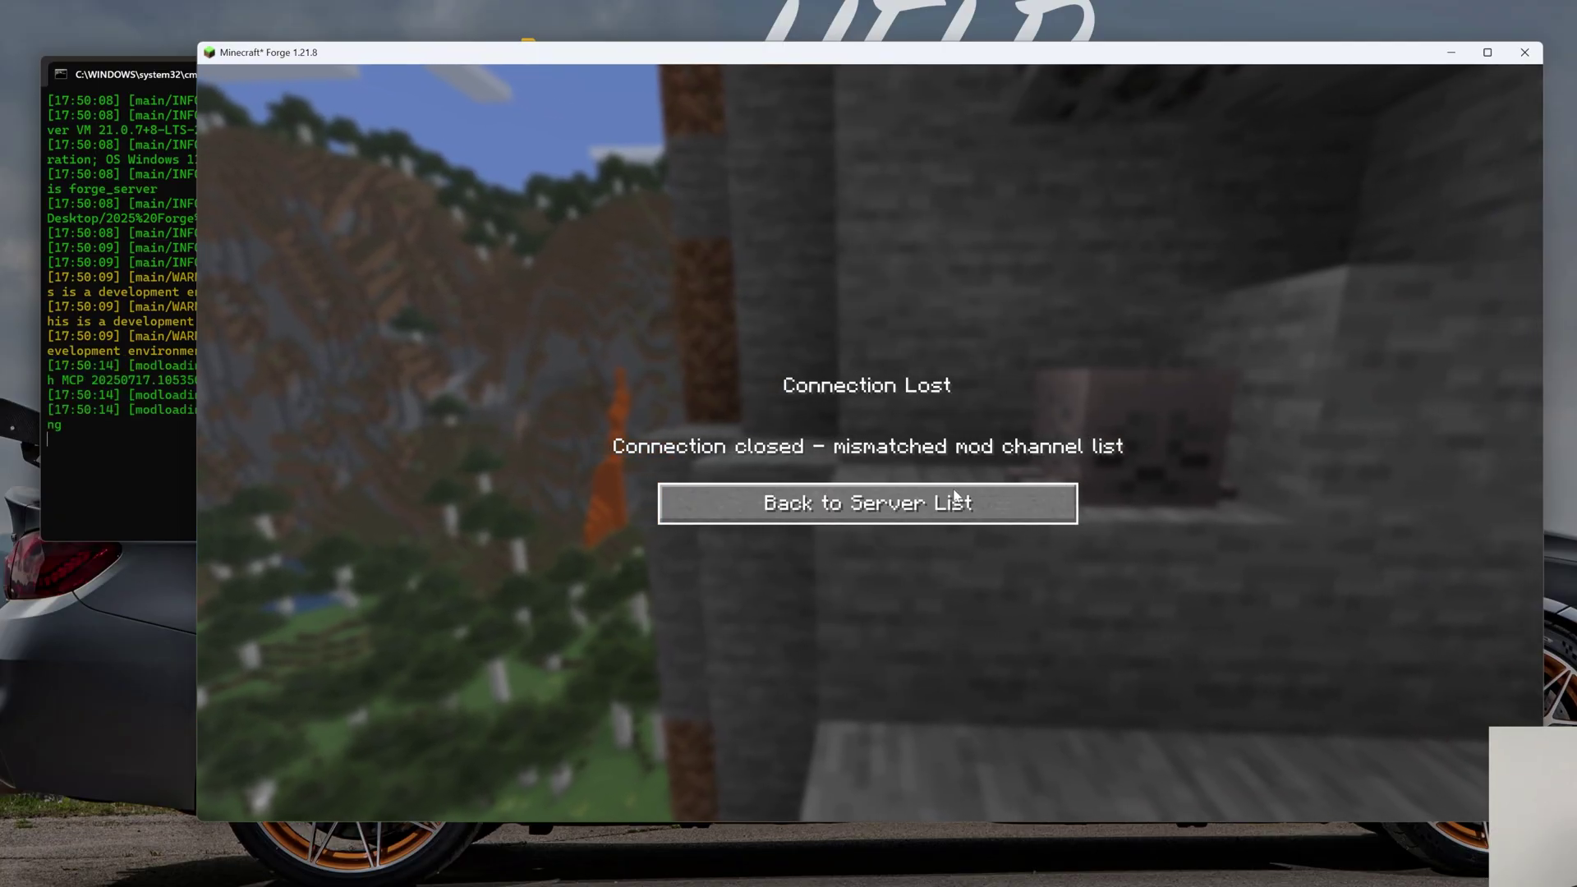
left_click(955, 495)
left_click(160, 381)
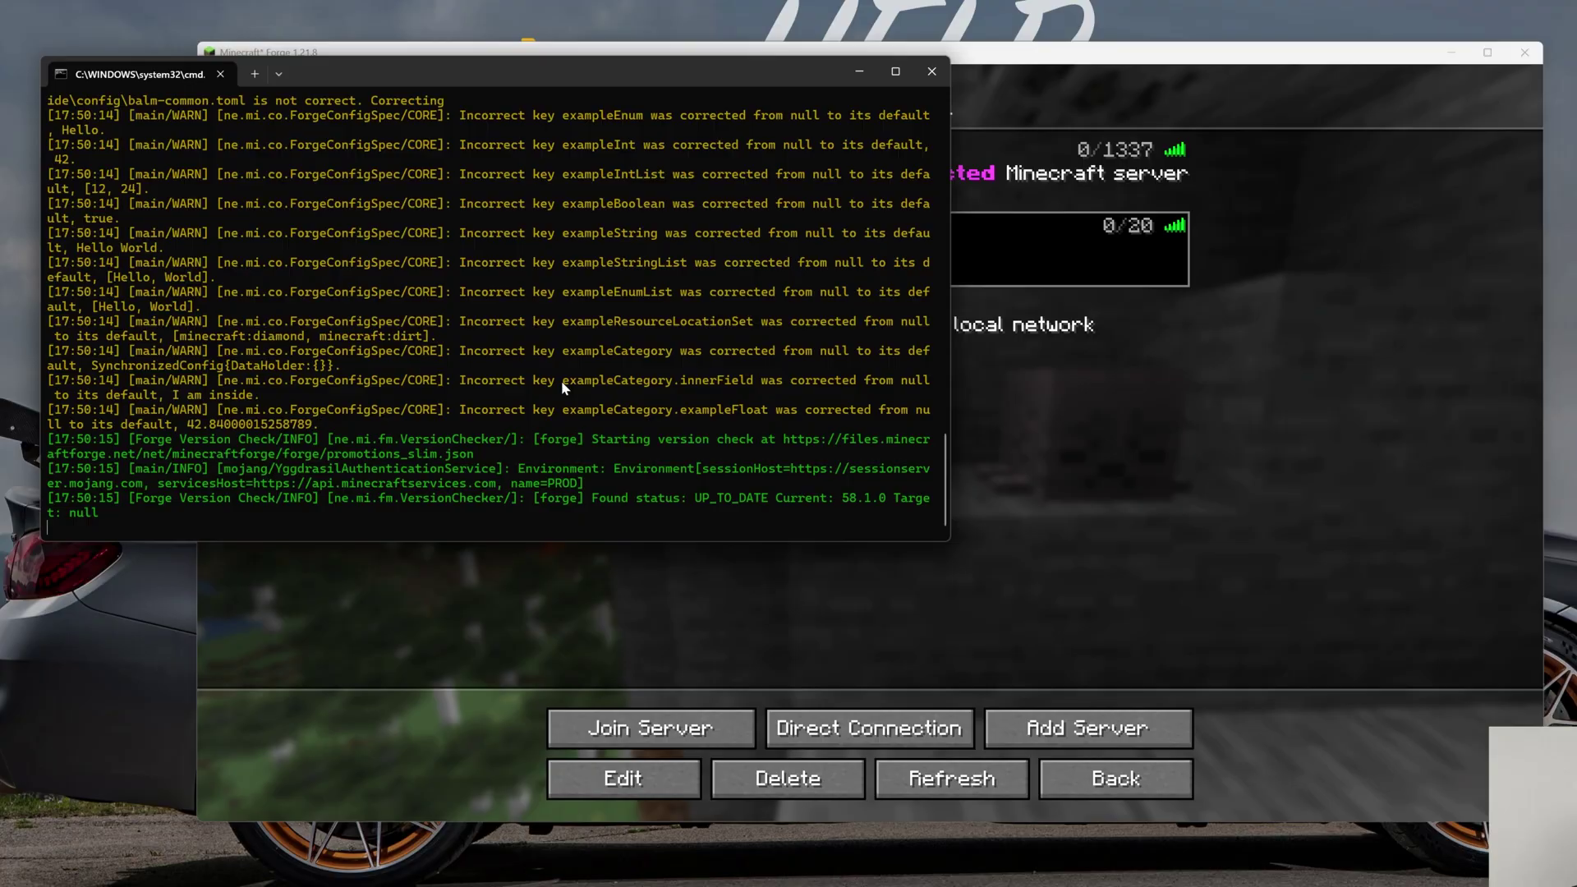
left_click(1091, 459)
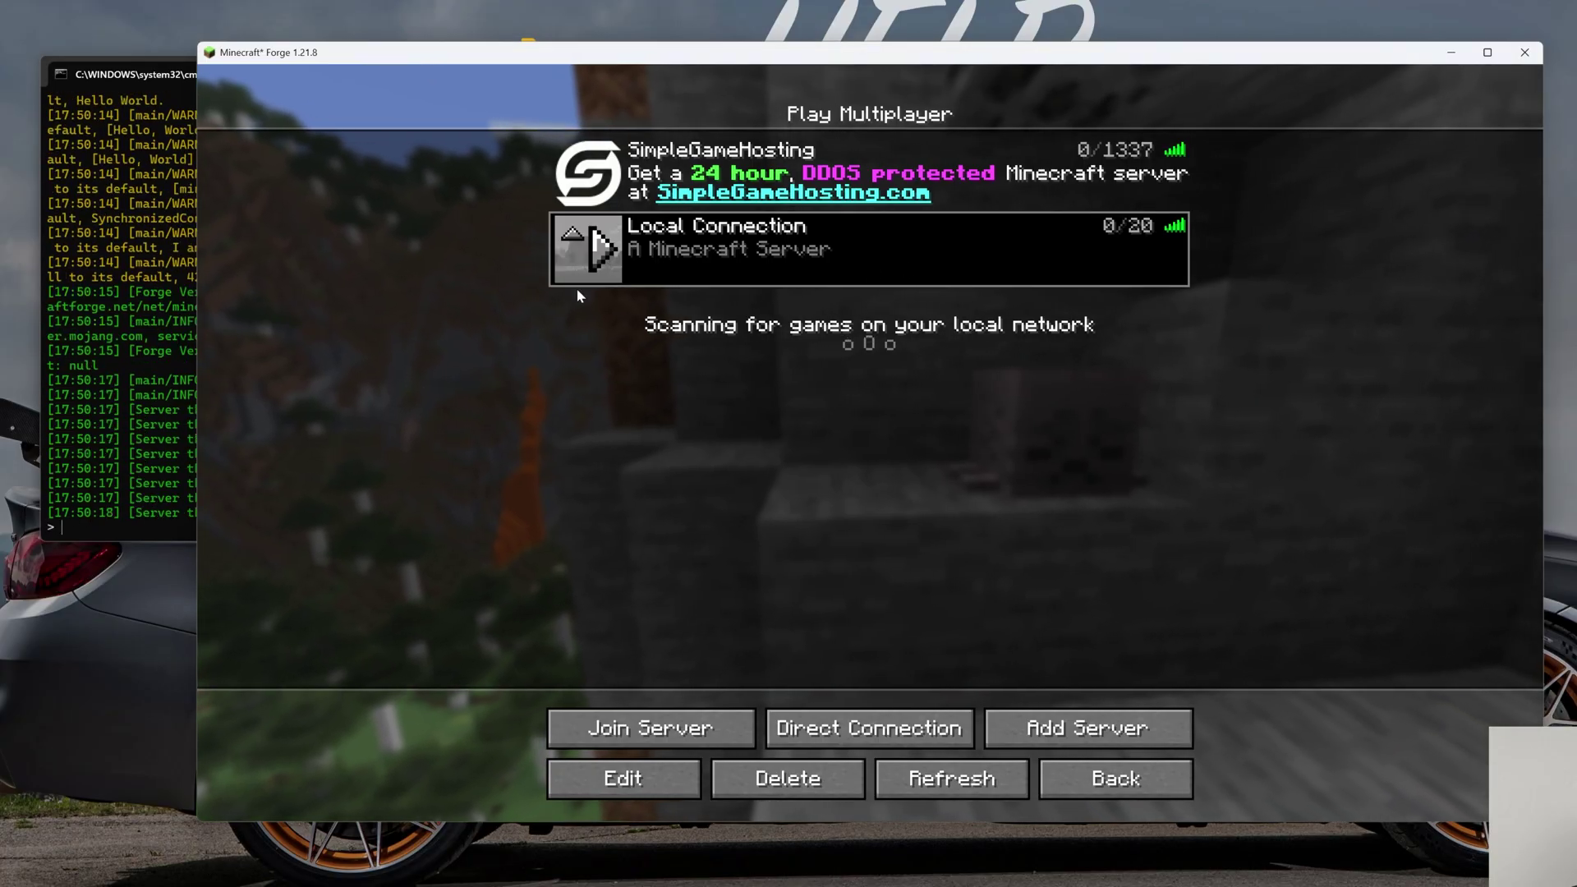
left_click(165, 315)
double_click(925, 258)
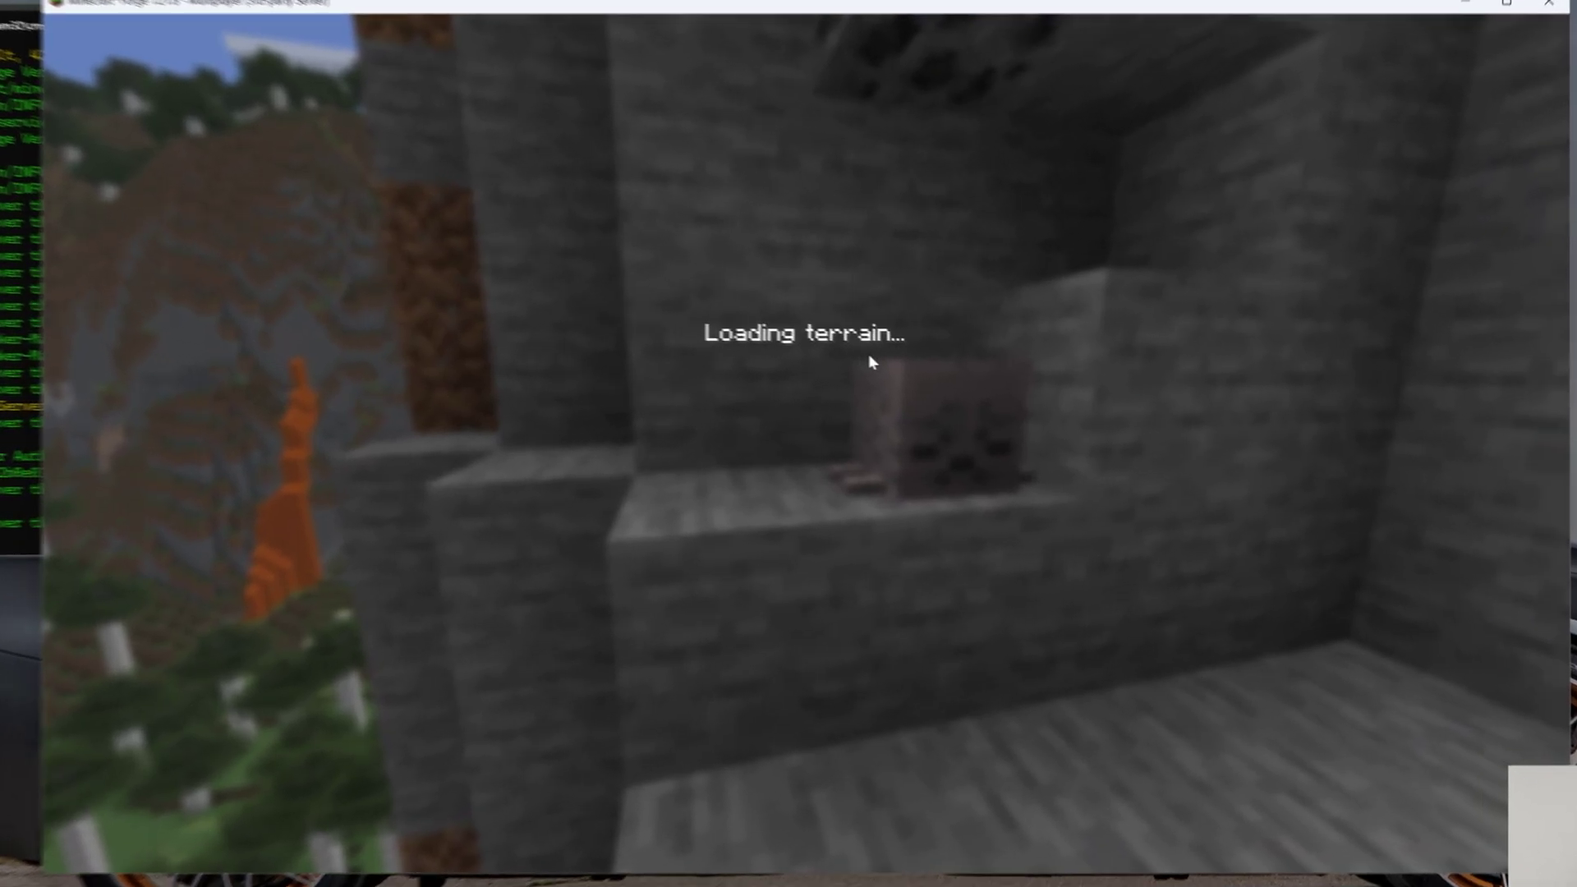
Step: Switch to Creative Mode with /gamemode creative and put a waystone from a 'way' search in the hotbar
type("/gamemode creative")
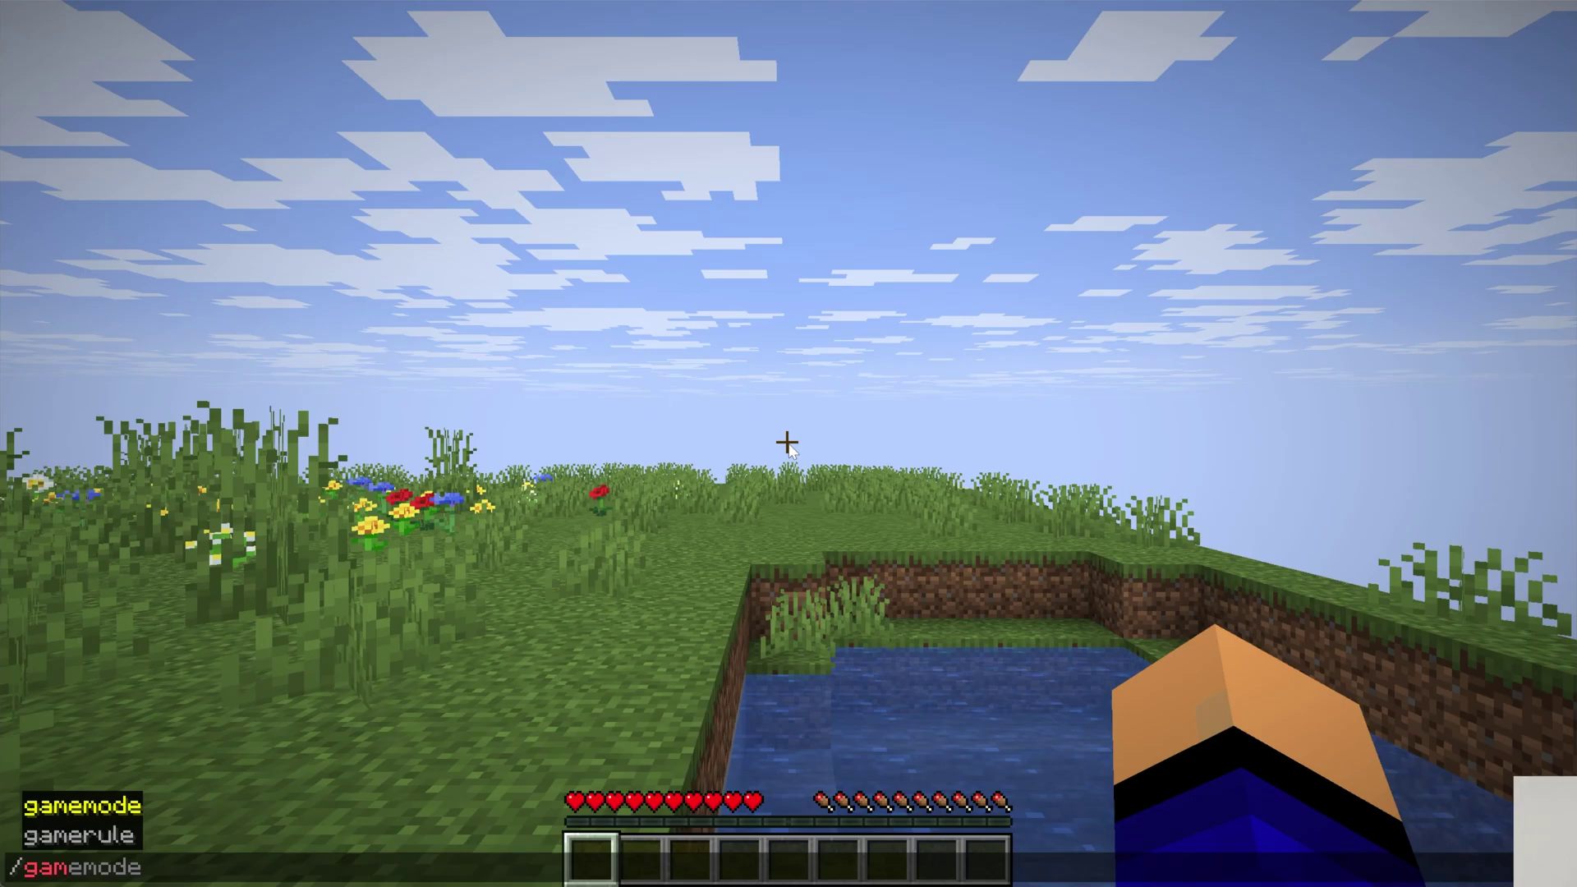
key("Return")
key("e")
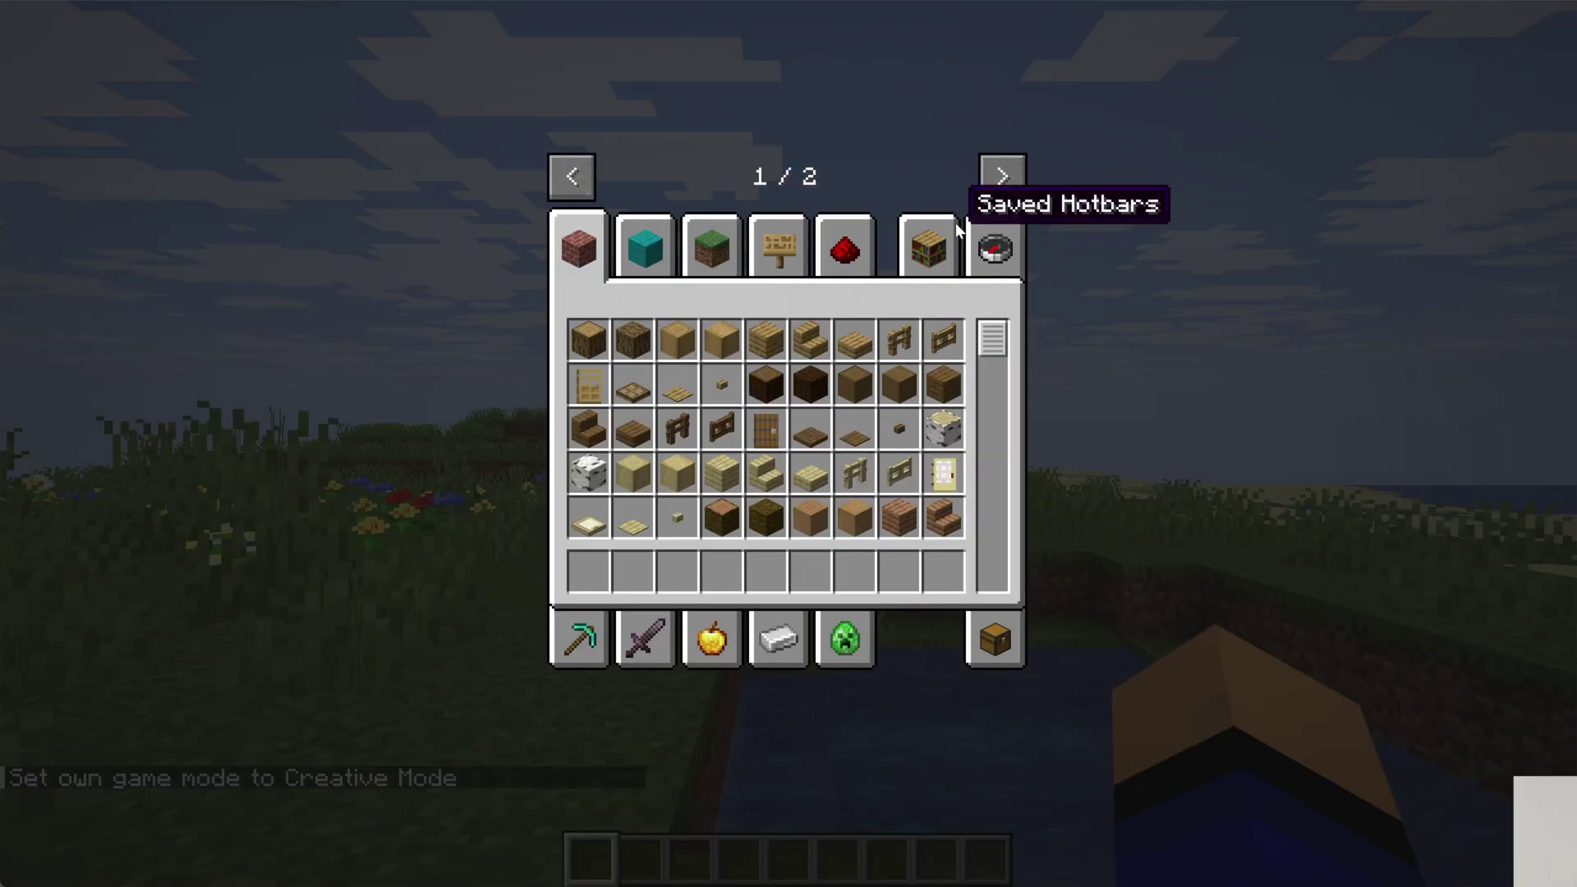
type("way")
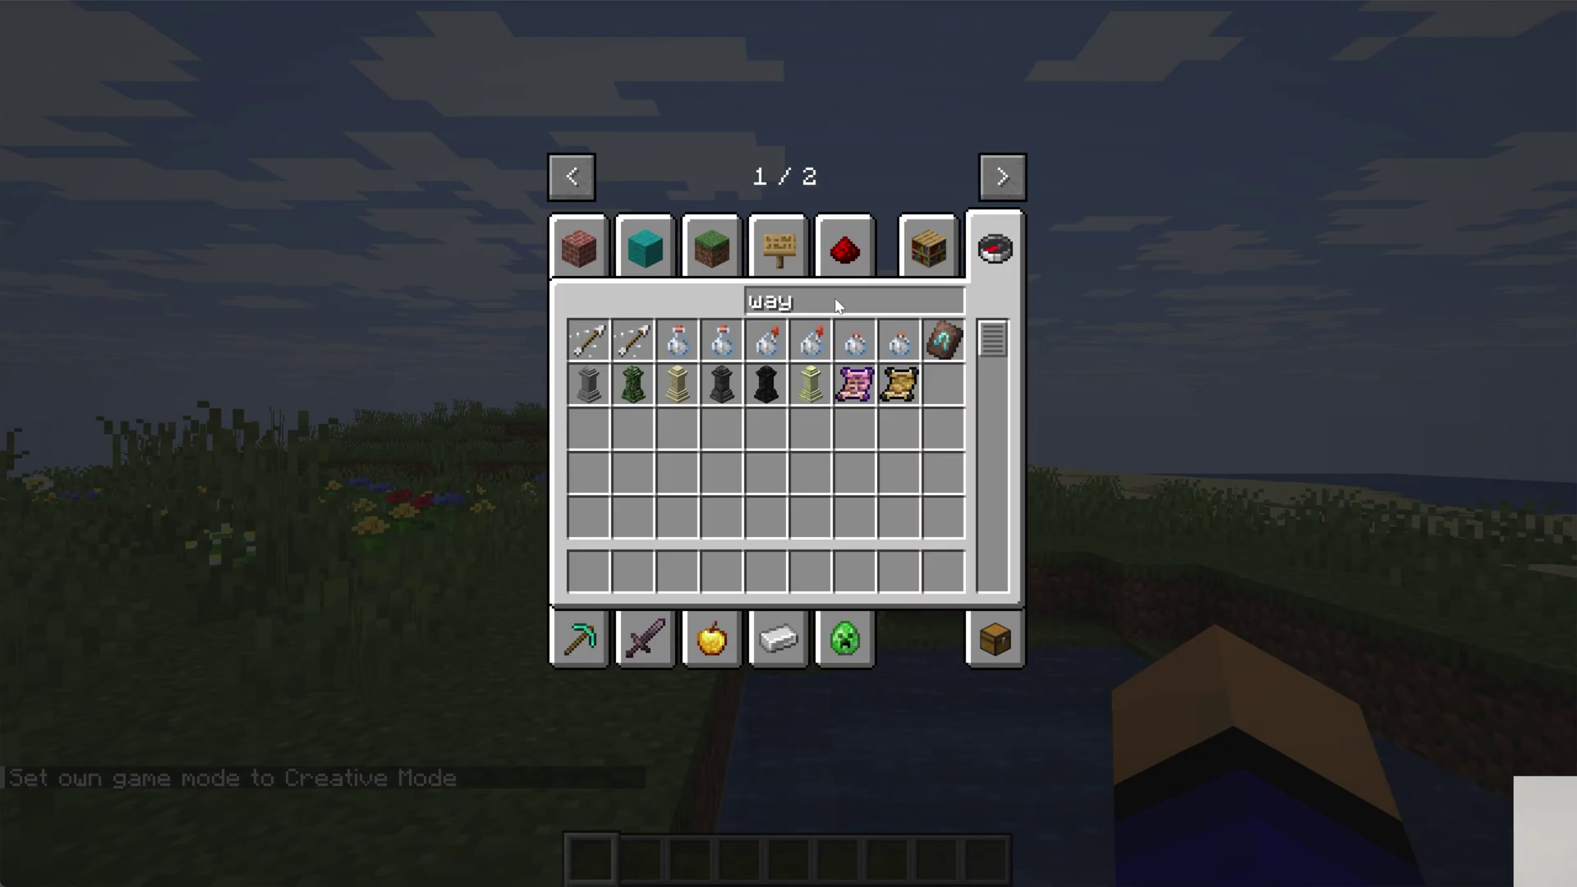
left_click(632, 384)
left_click(633, 571)
key("Escape")
Step: Place a Waystone on the ground and save it with the name 'a'
scroll(789, 443, "up", 1)
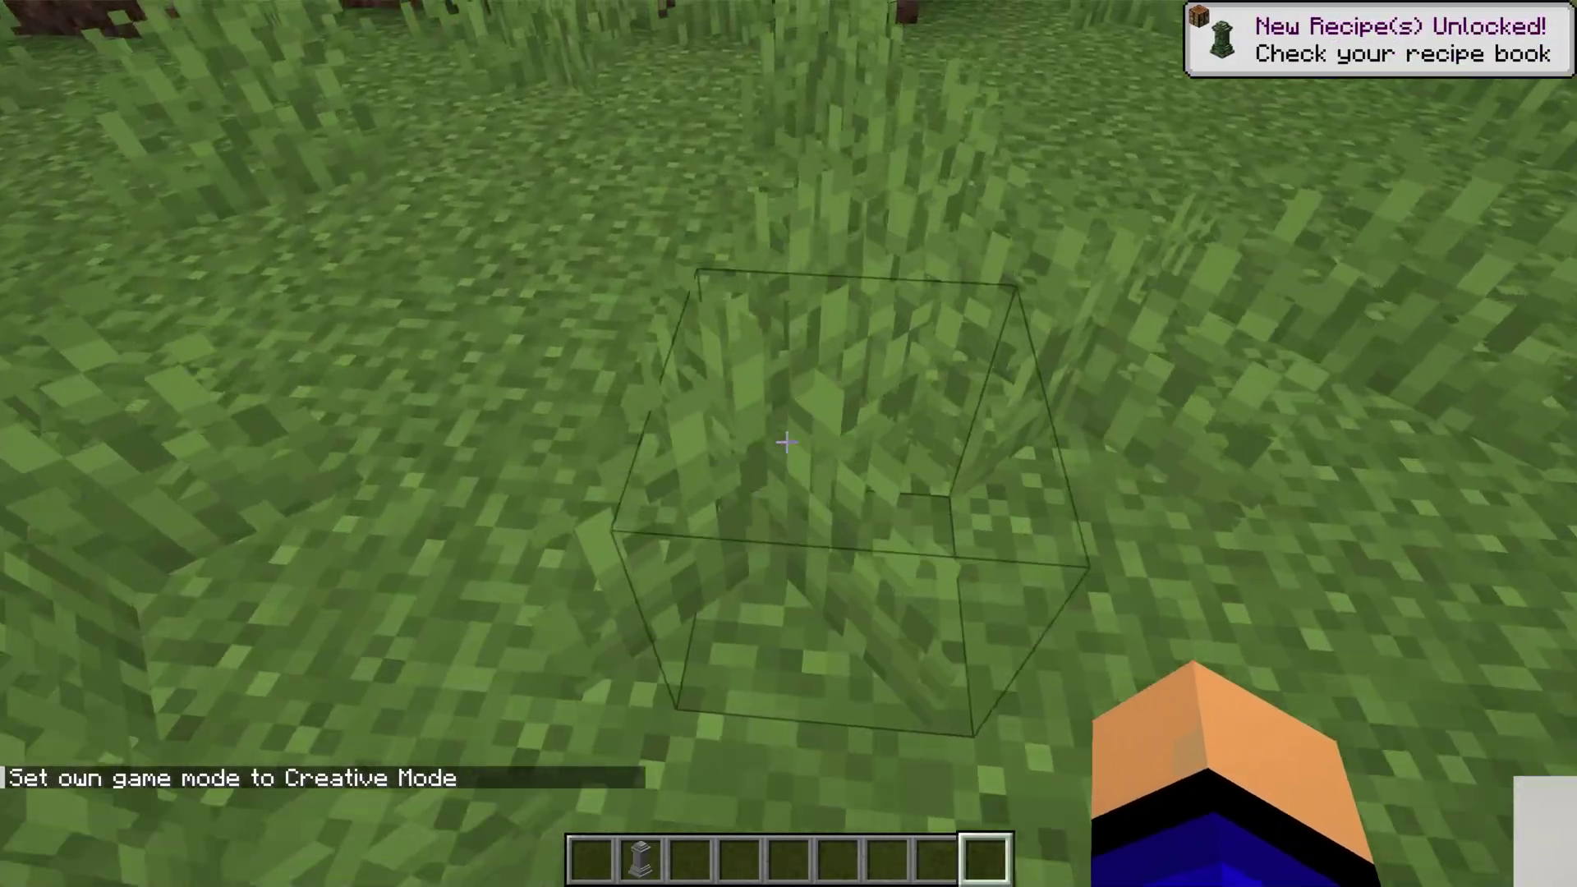
scroll(788, 443, "down", 3)
scroll(789, 444, "up", 1)
right_click(789, 444)
type("asdf")
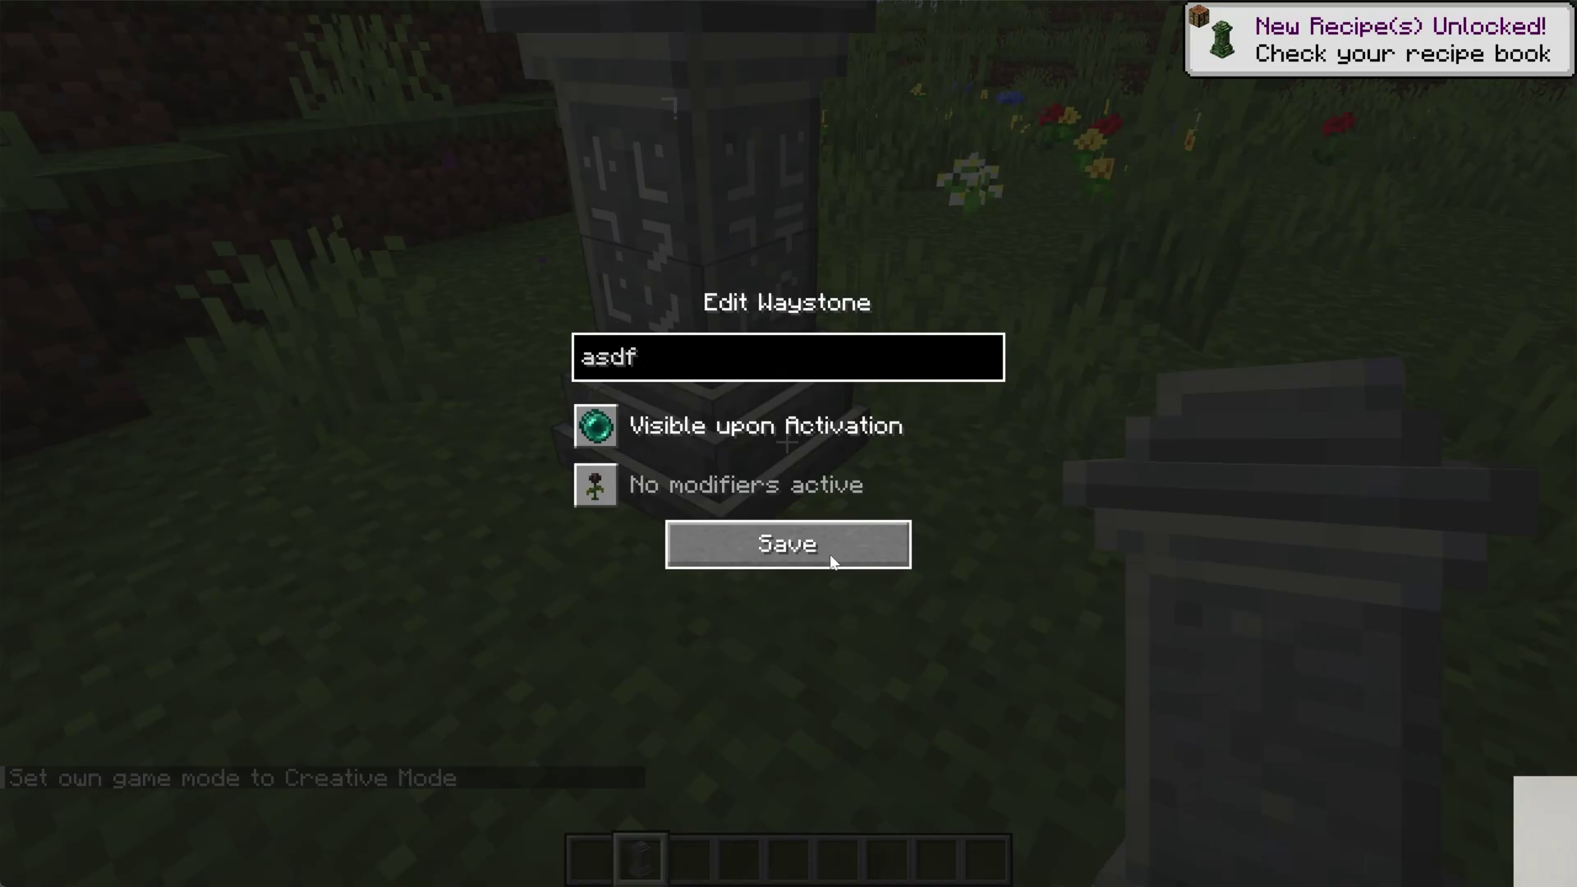
left_click(831, 559)
Step: Place a Sandy Waystone on the grass and finish naming it
type("e")
type("wa")
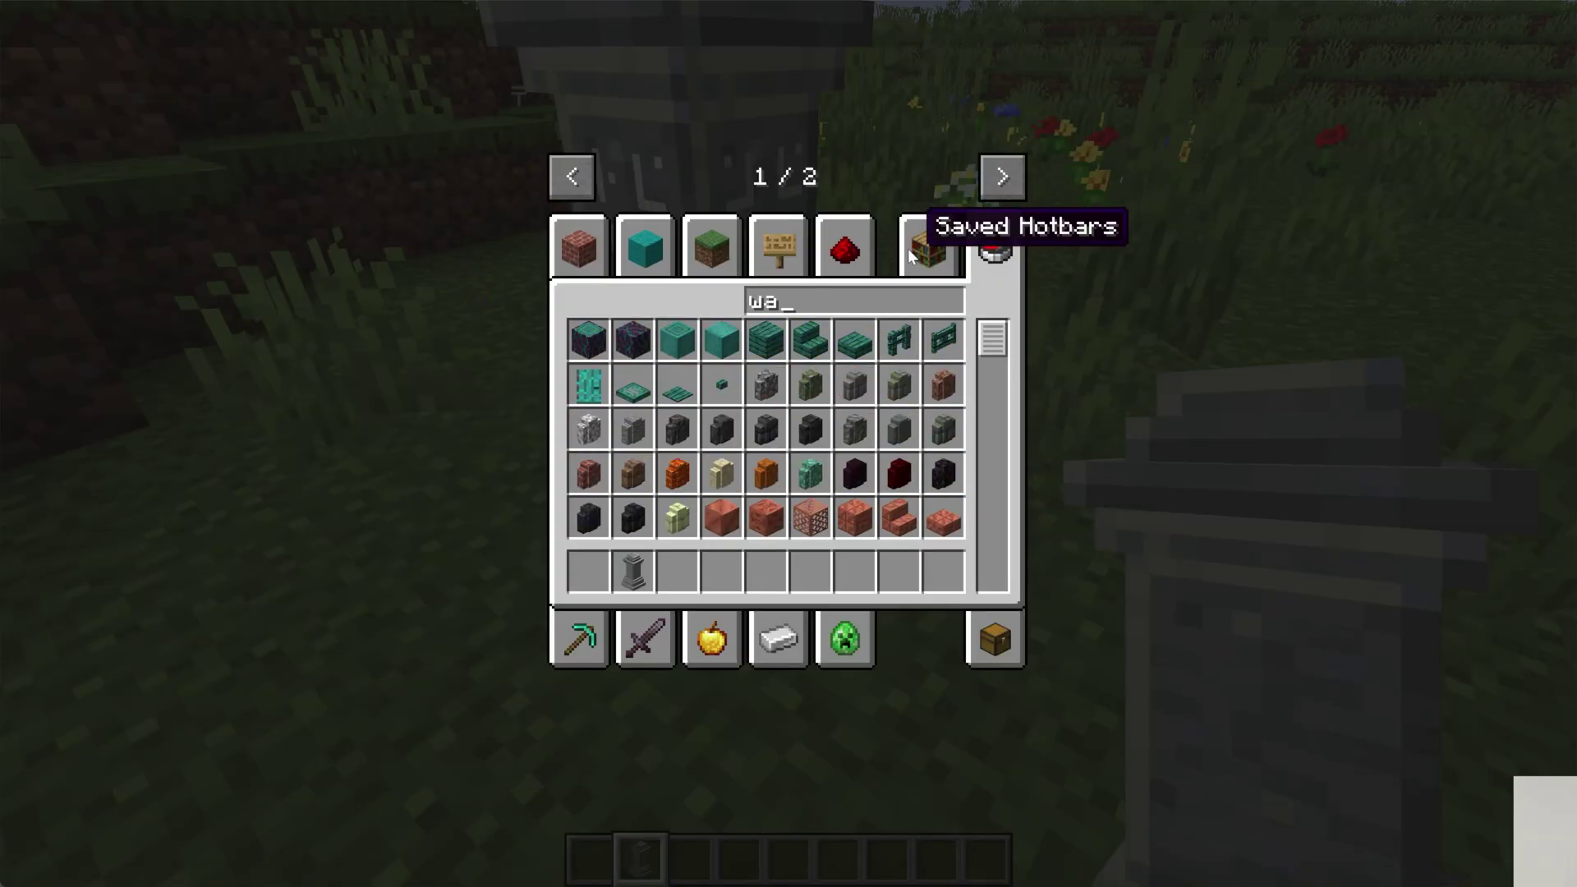
key("BackSpace")
key("BackSpace")
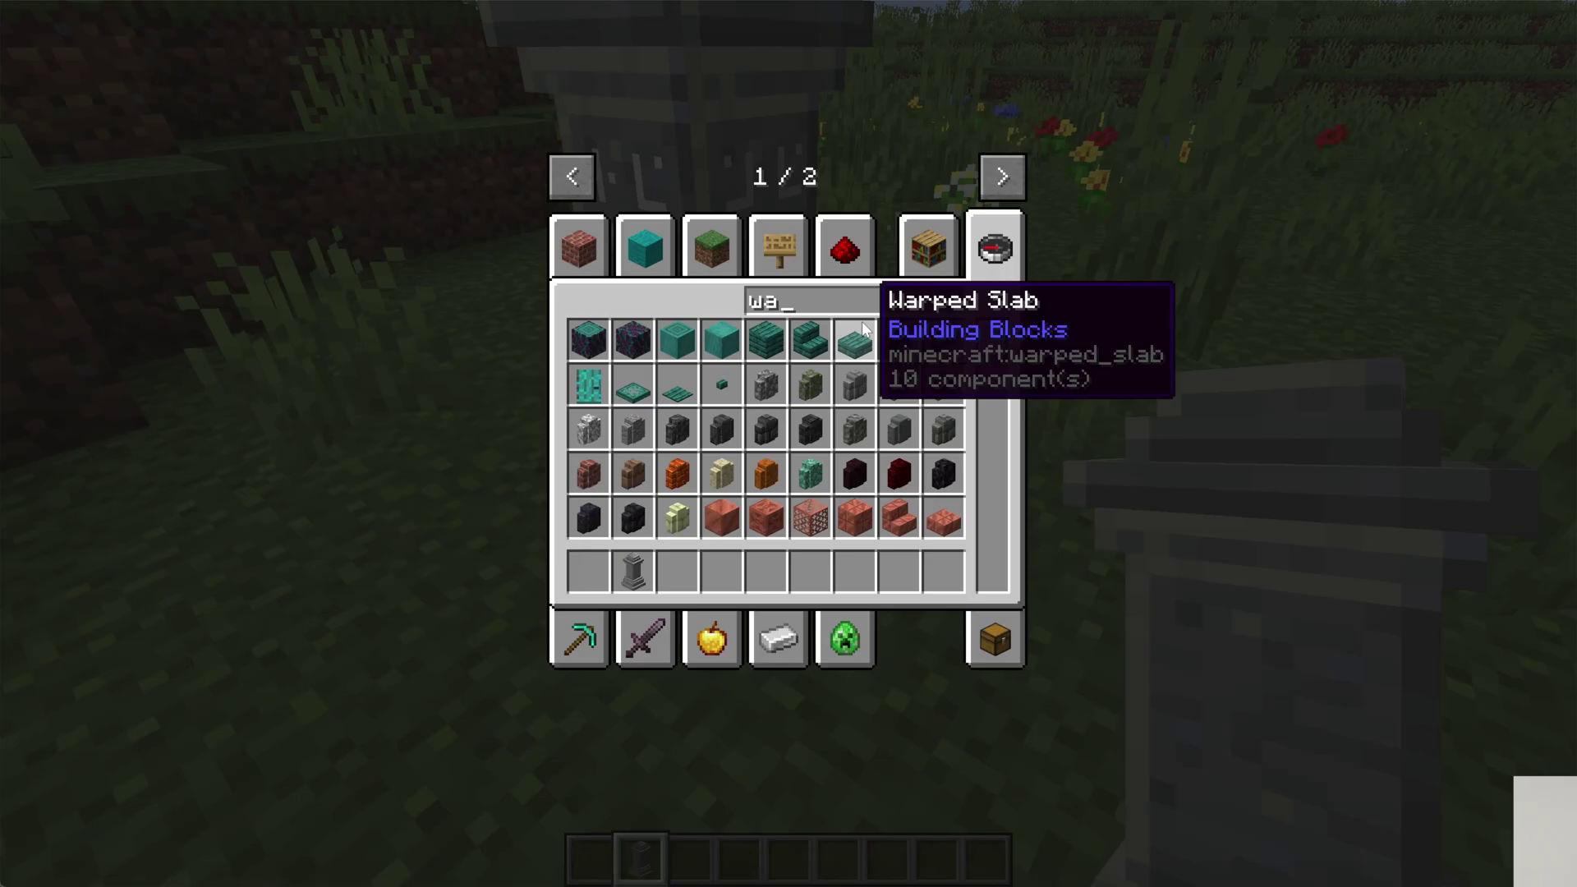
type("y")
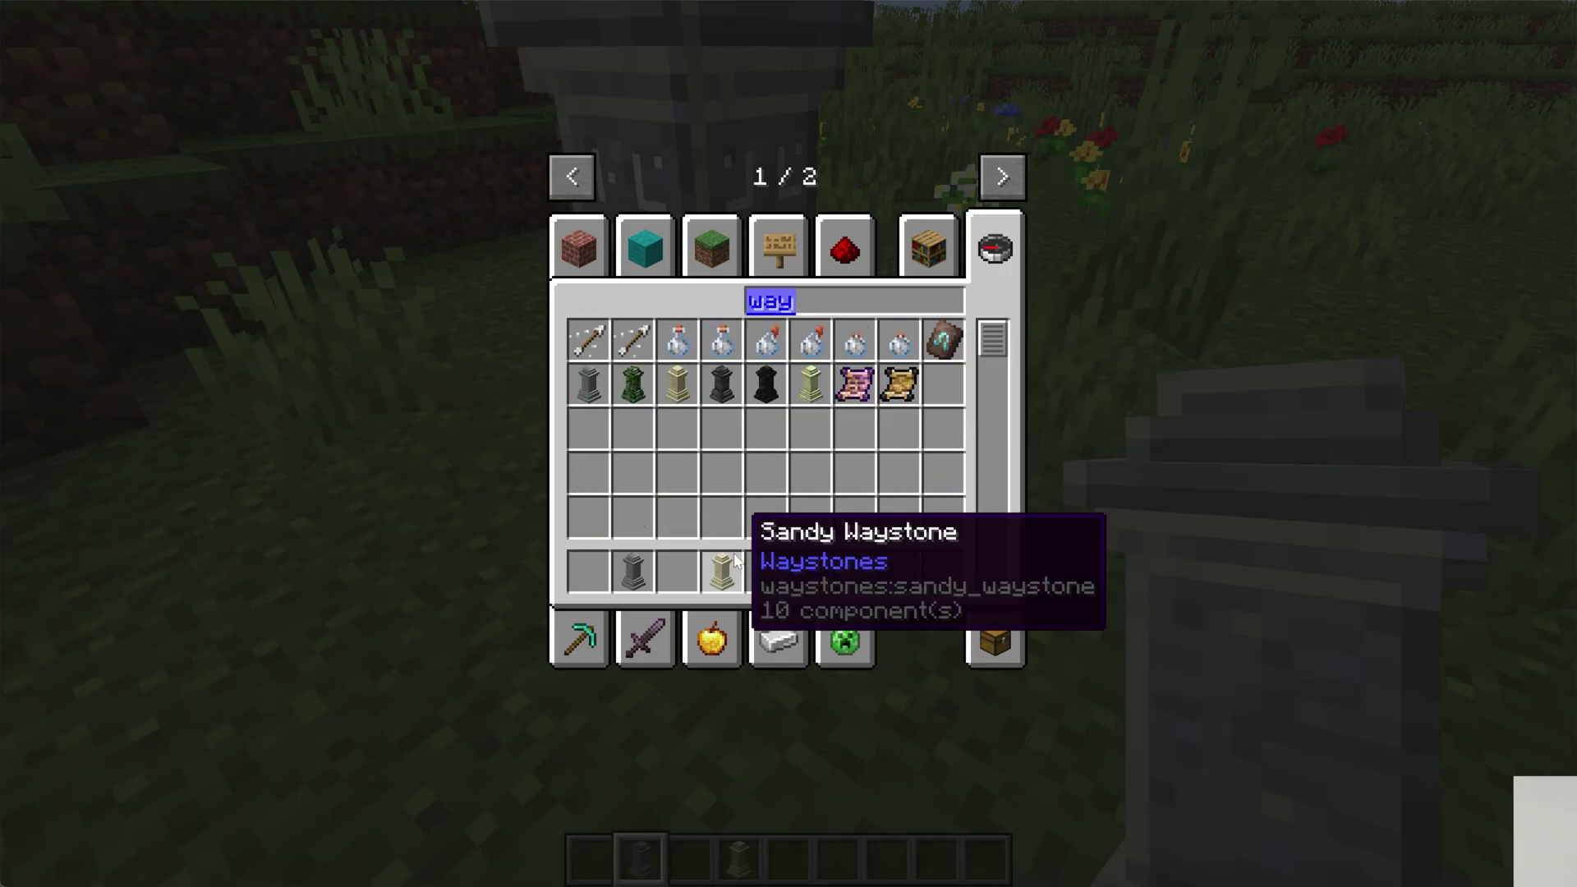
type("e4")
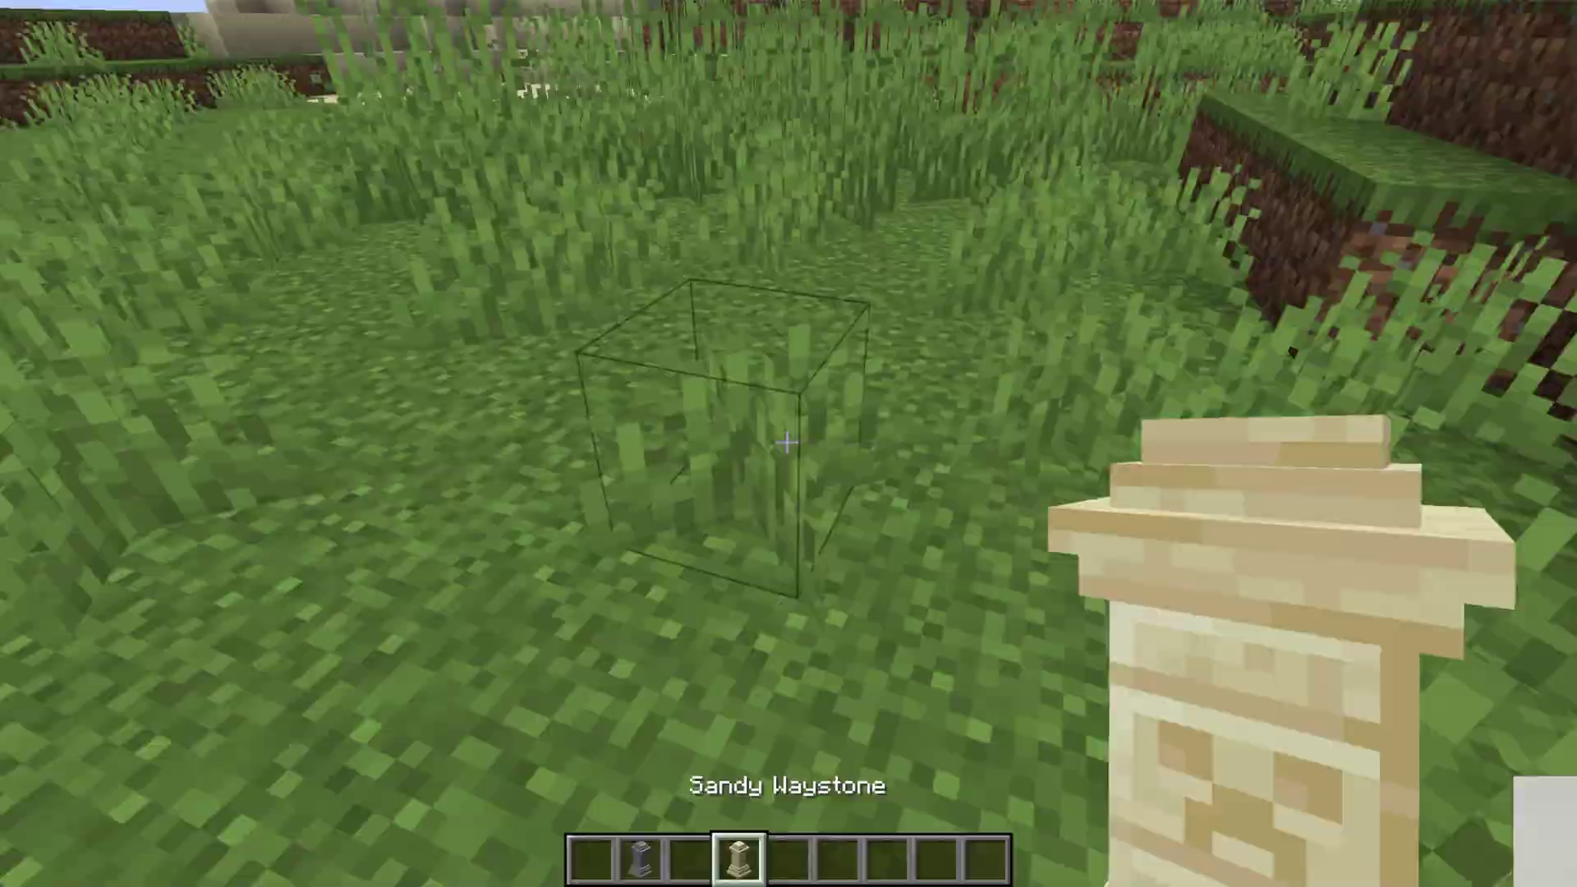
right_click(787, 444)
left_click(787, 544)
Step: Use the Sandy Waystone's destination list to teleport to the other waystone
key("5")
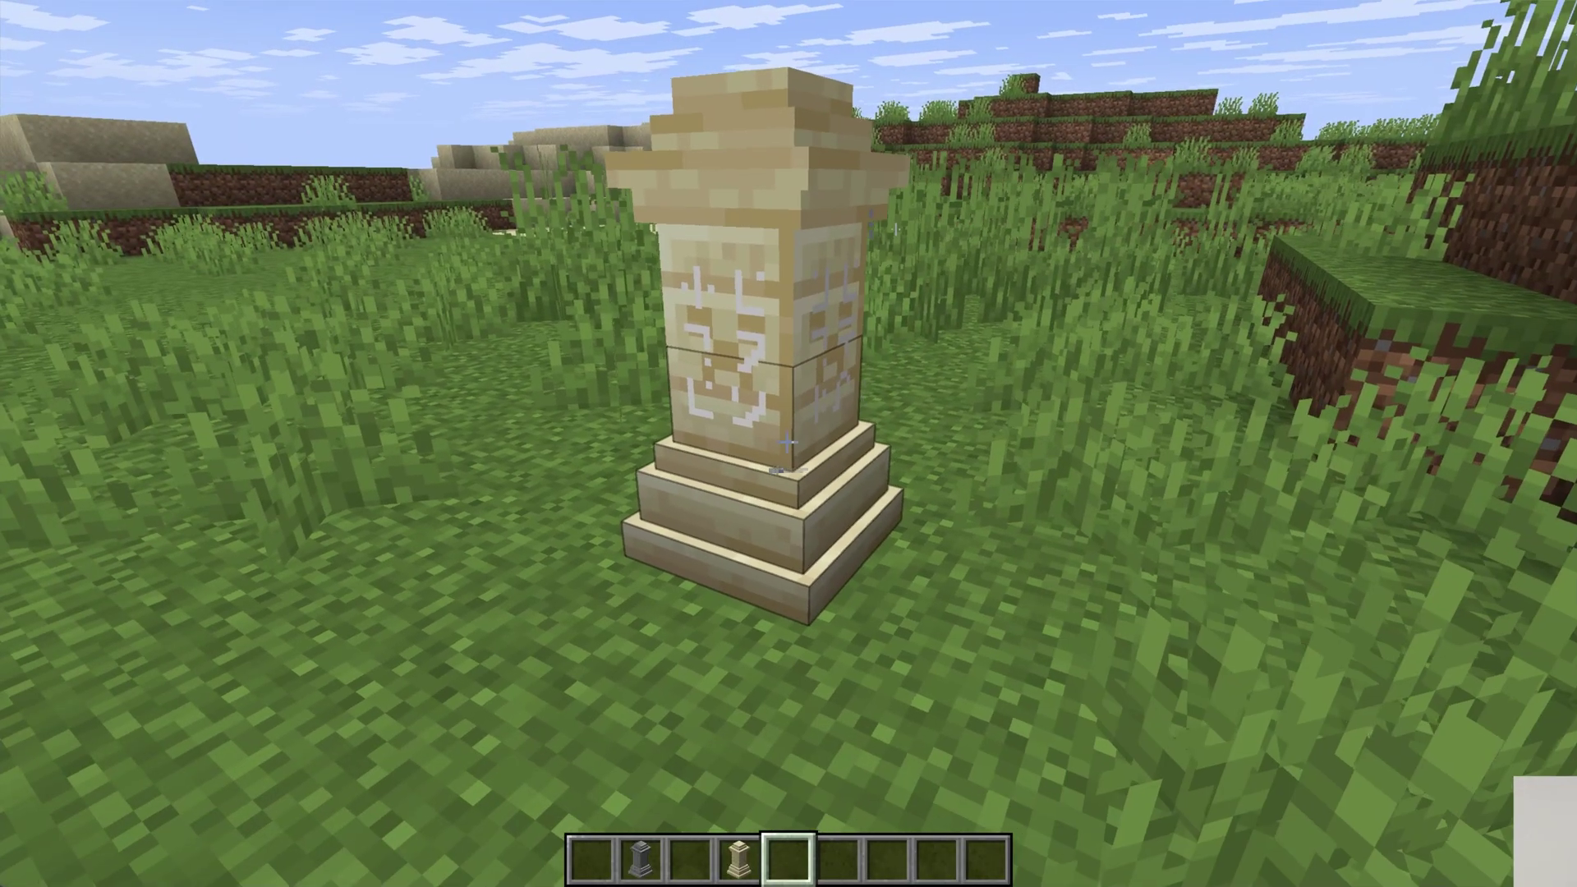
right_click(789, 443)
key("Escape")
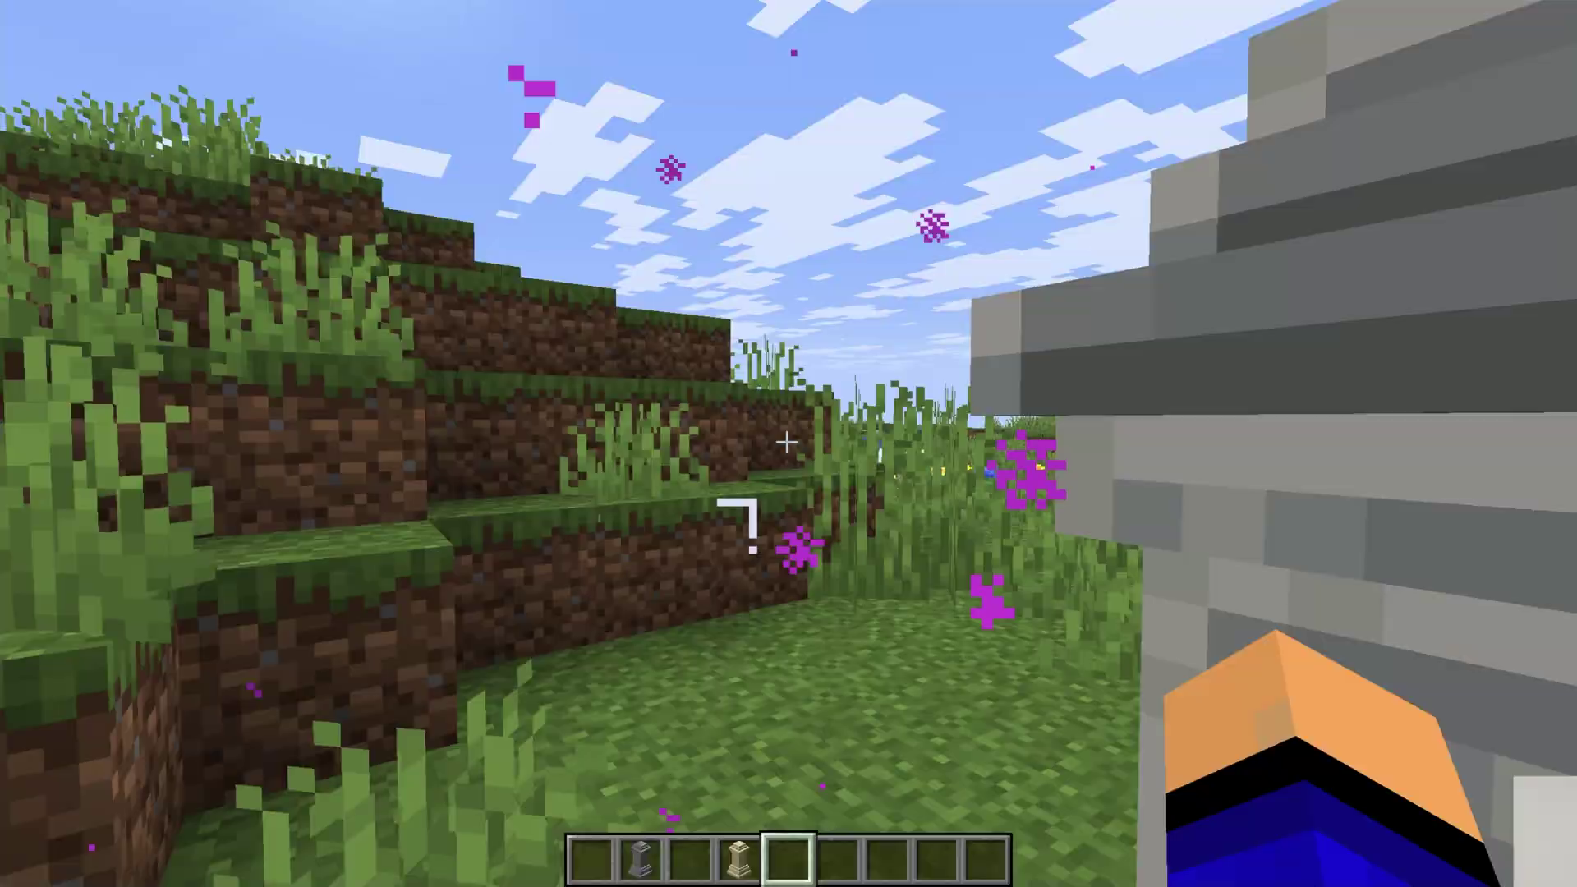
right_click(789, 444)
left_click(789, 443)
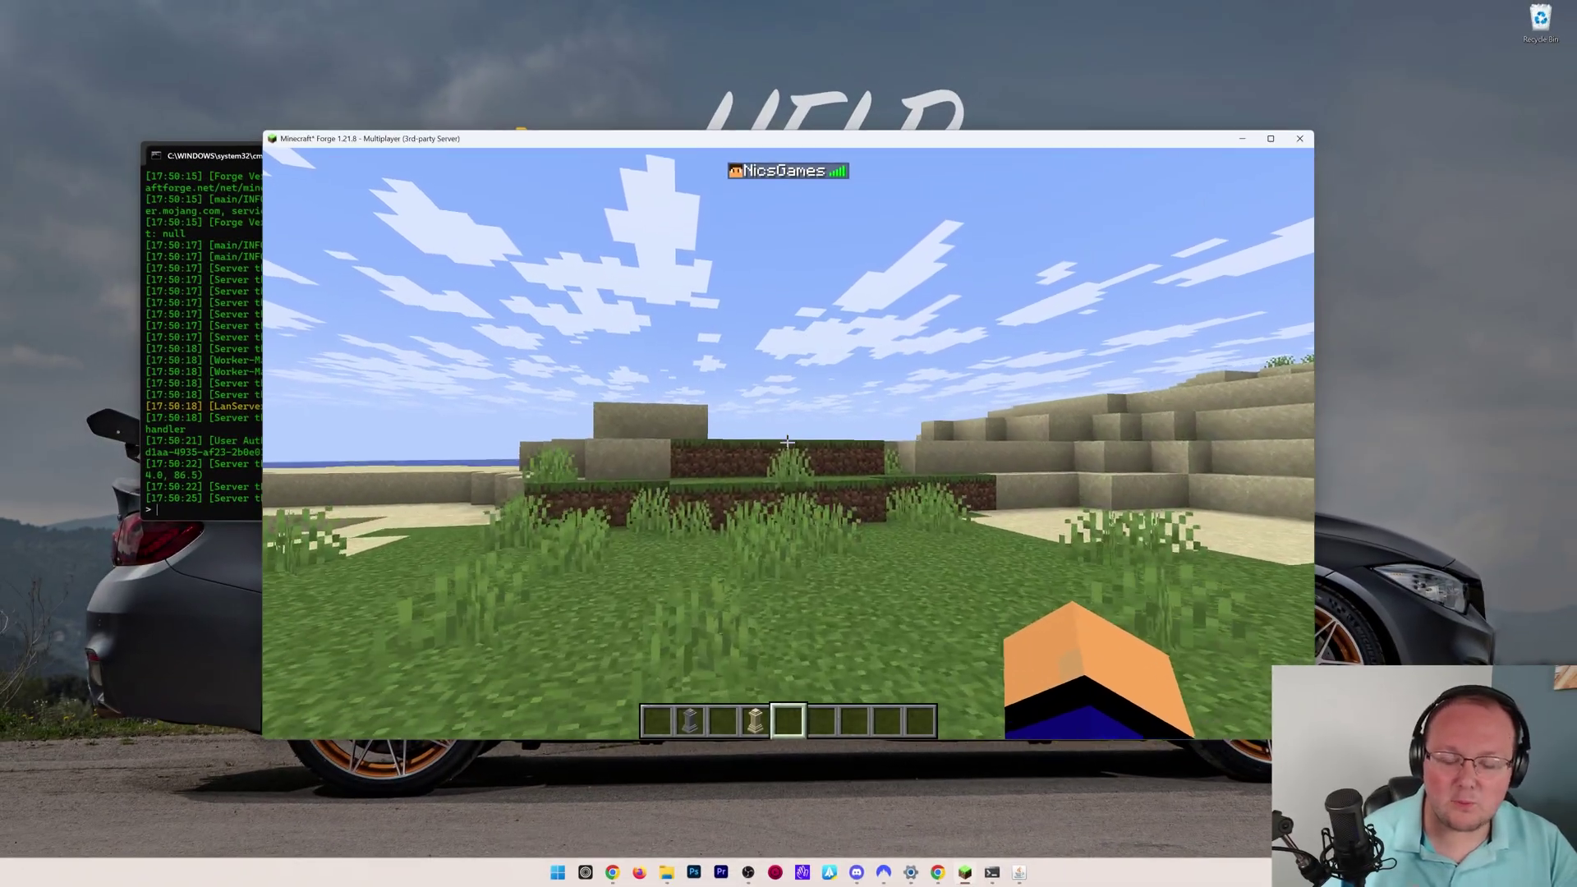
key("w")
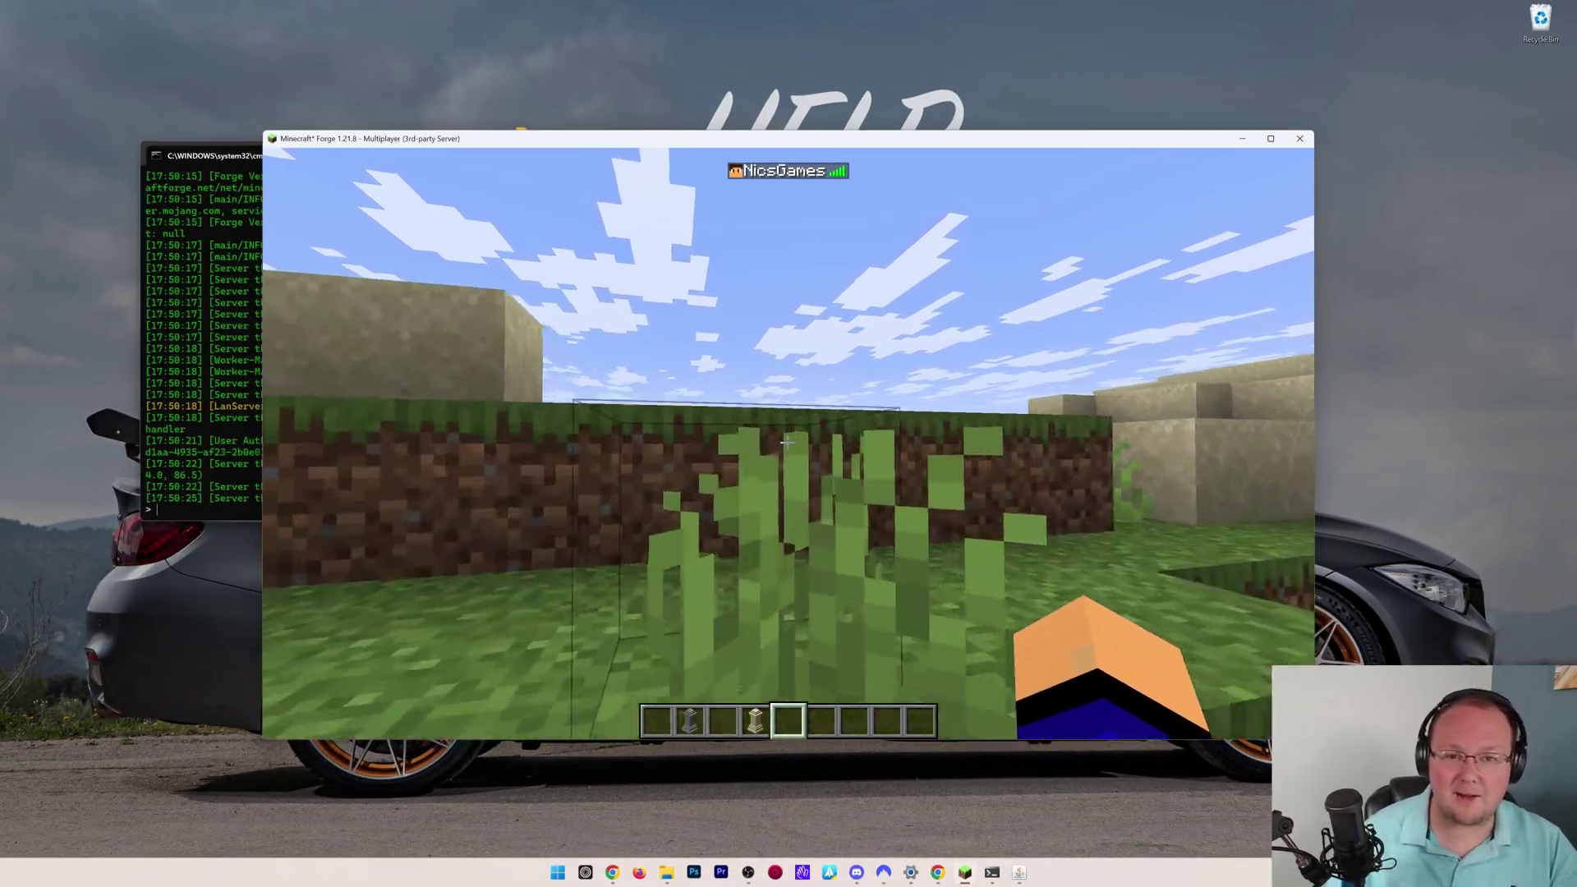